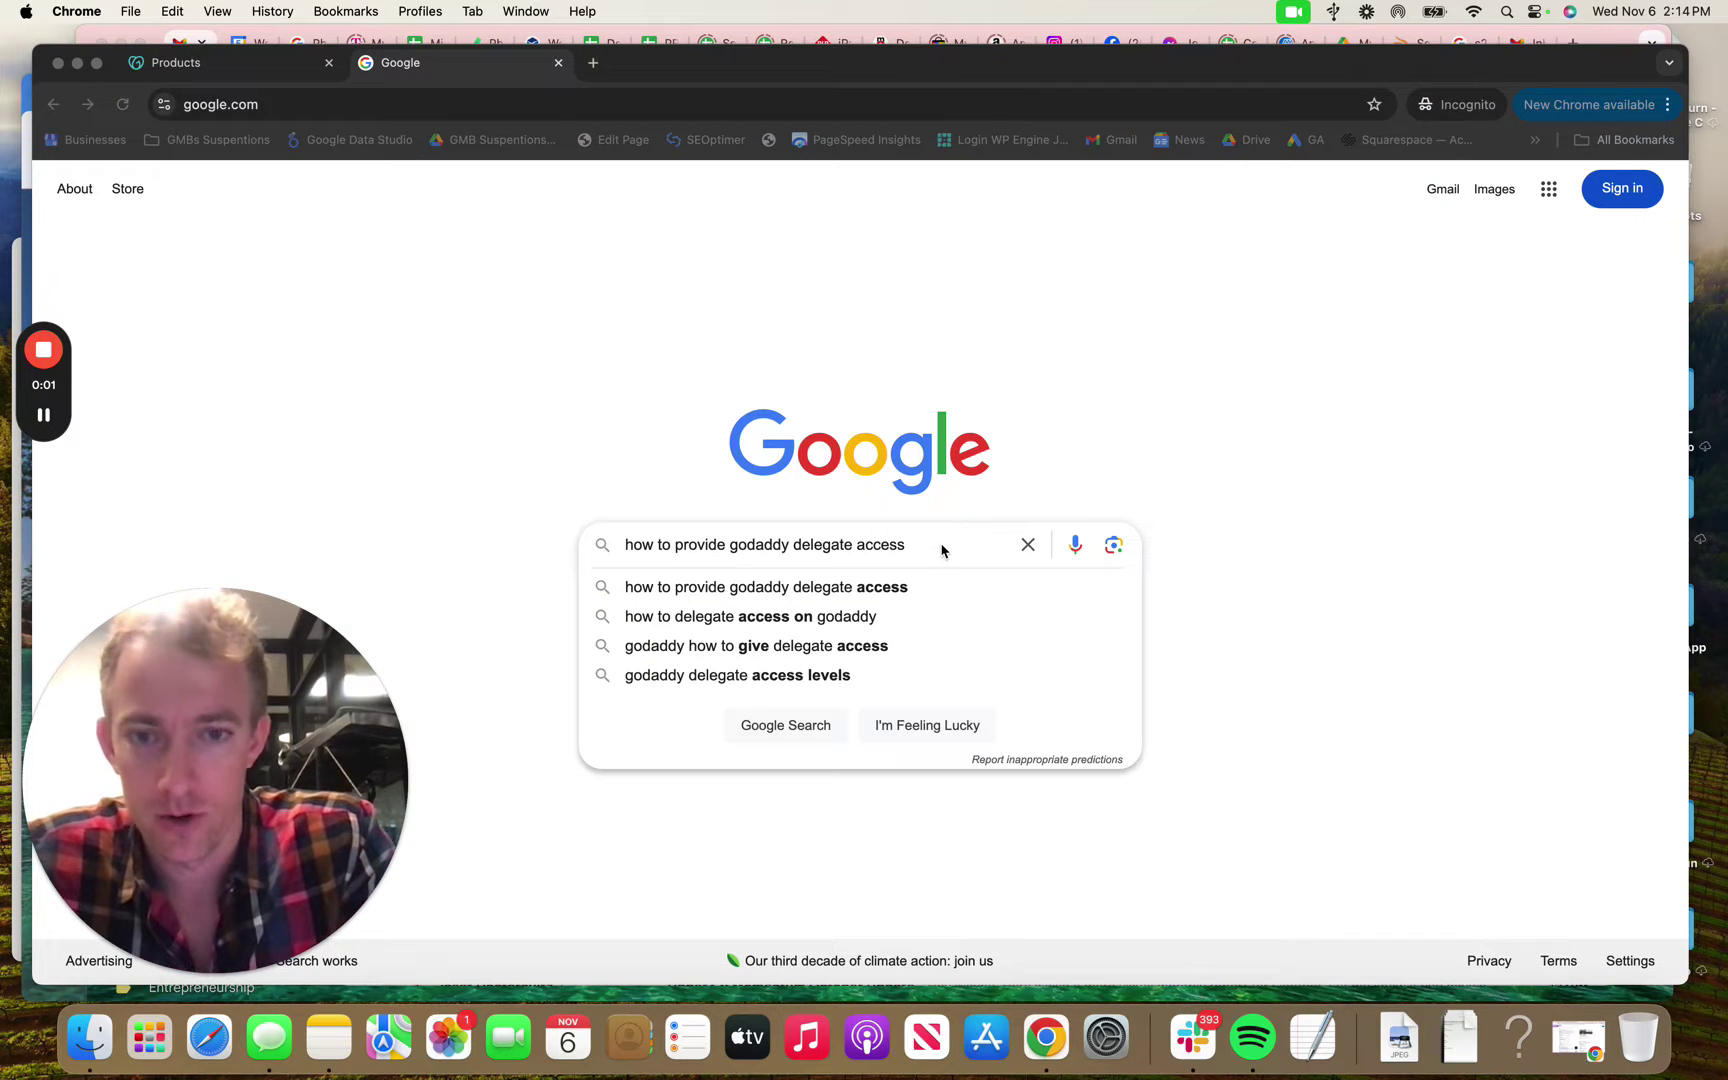
# - Leave the delegate-access search and load the GoDaddy website in a new browser tab
pyautogui.tripleClick(753, 543)
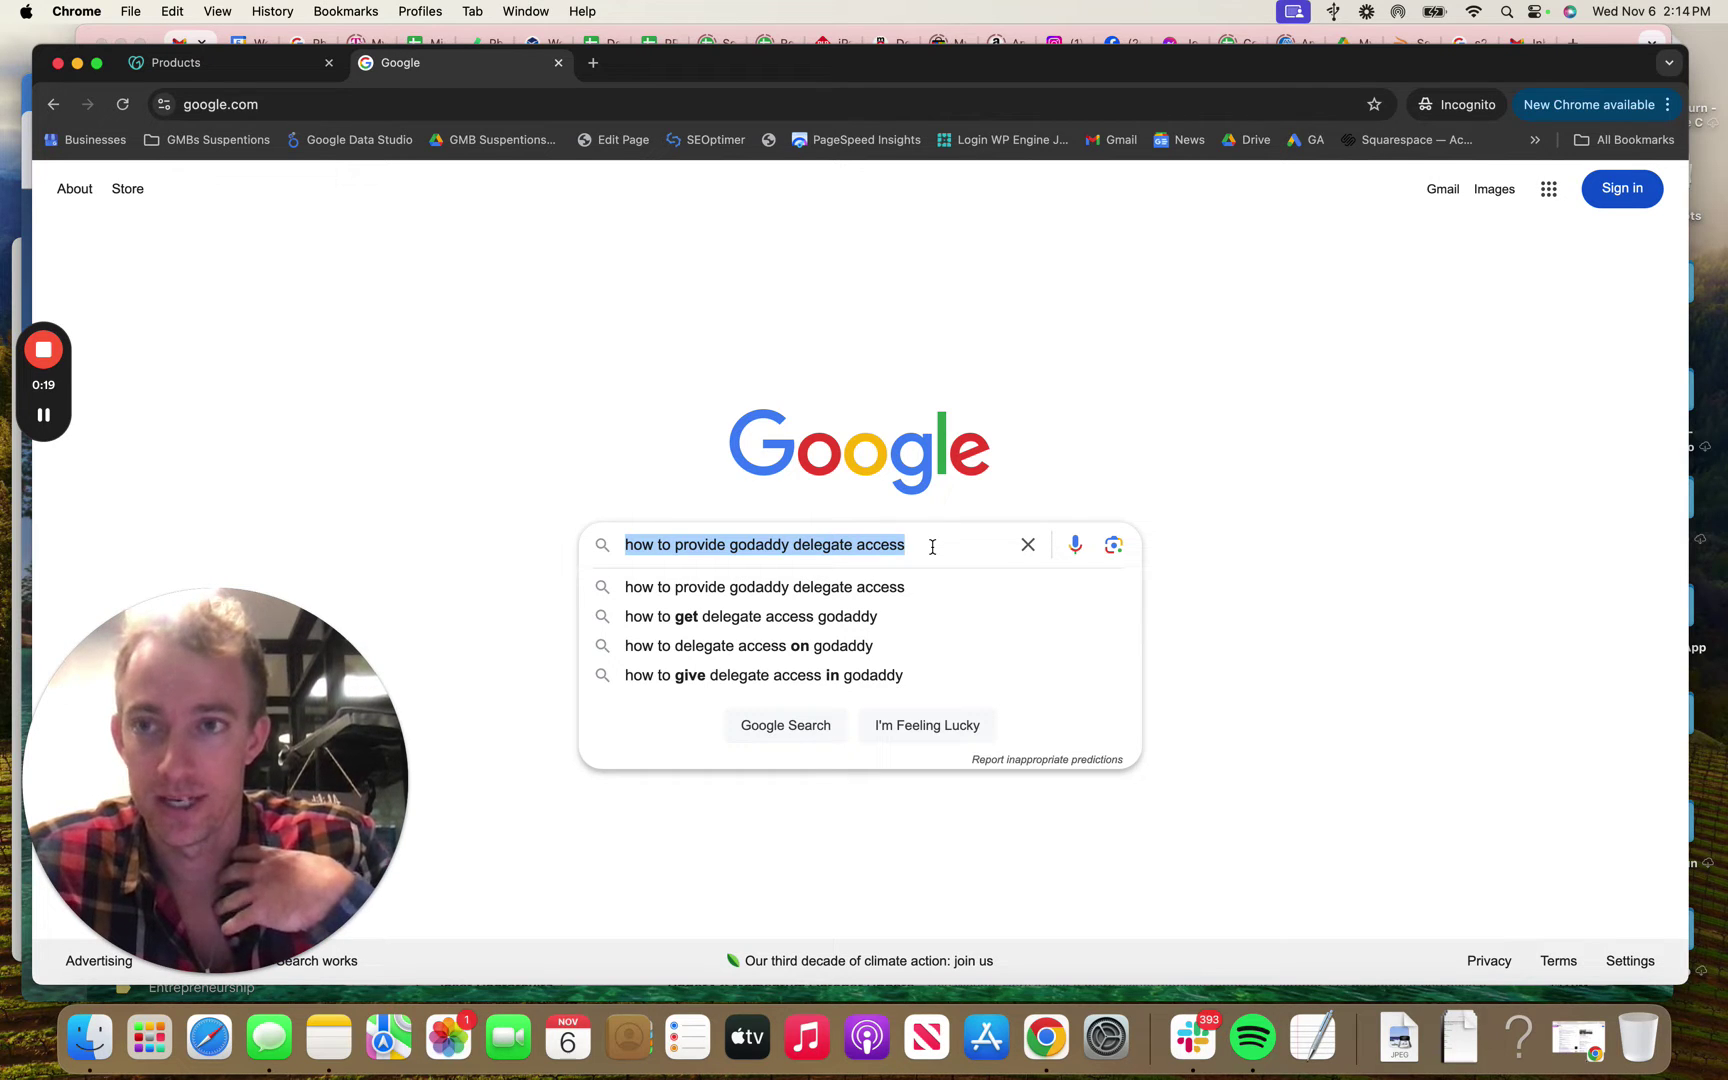
pyautogui.click(1084, 458)
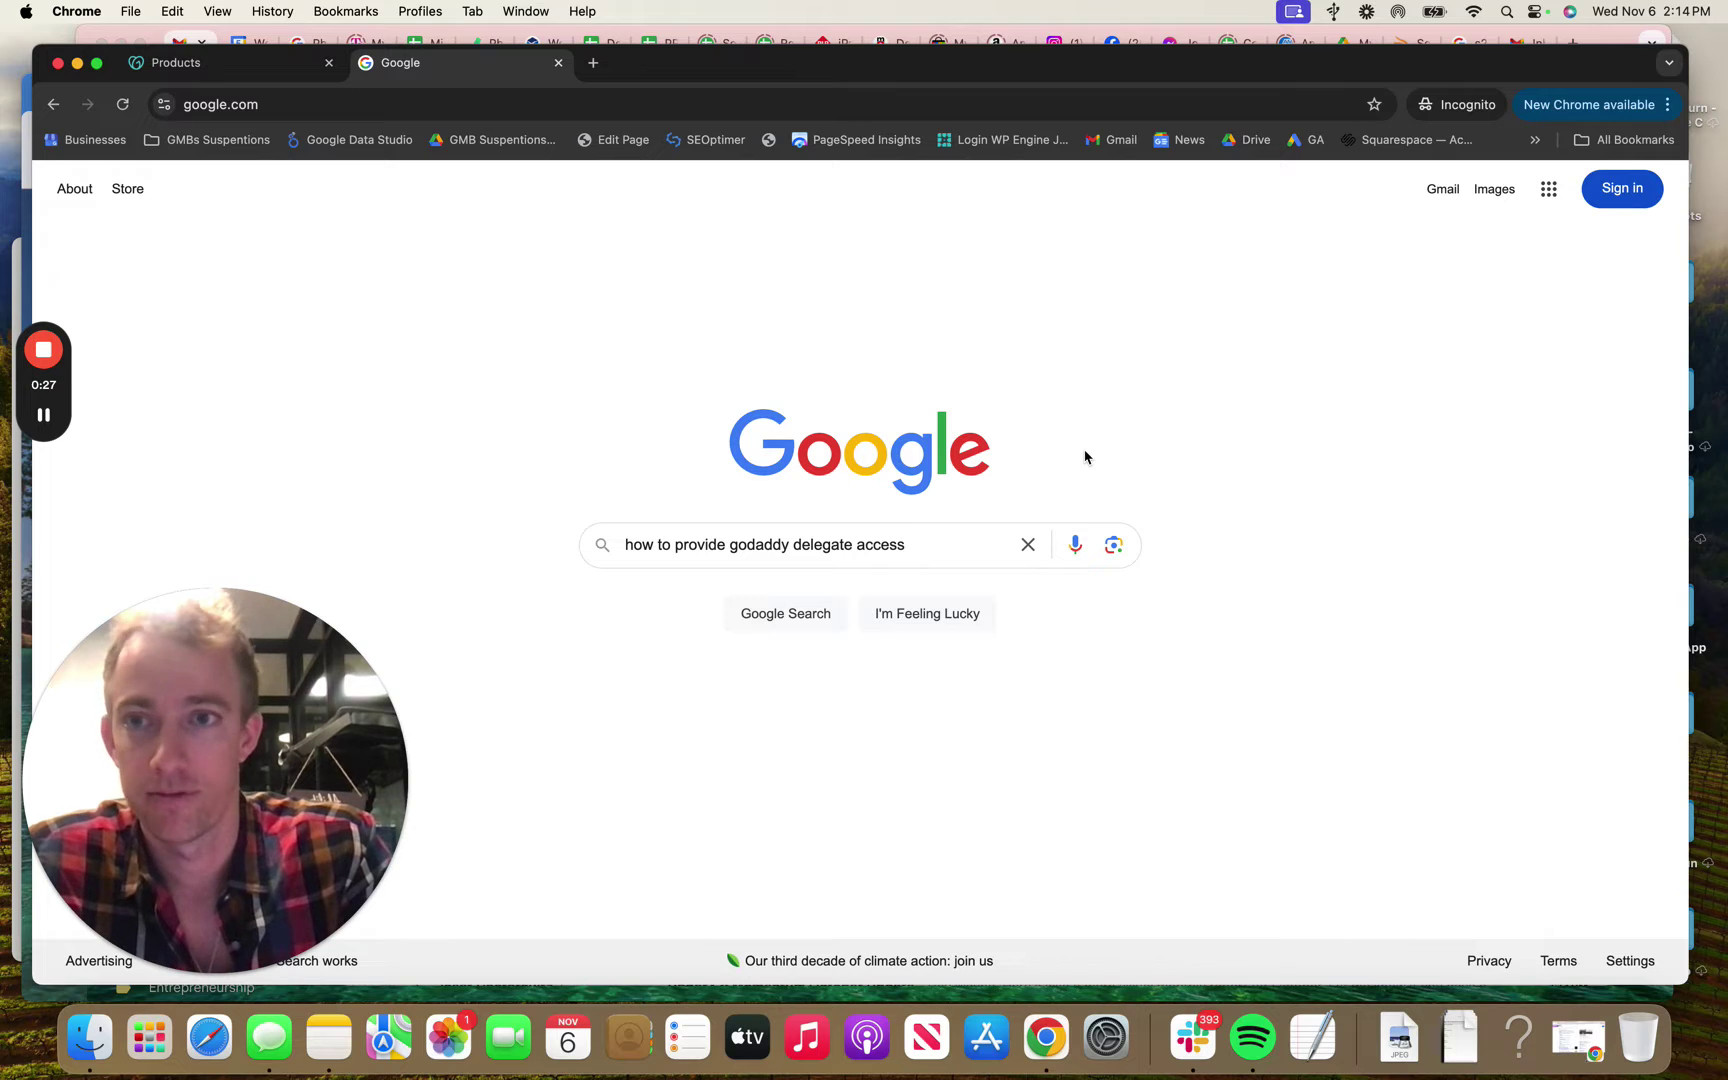
pyautogui.click(591, 65)
pyautogui.write('godaddy.com')
pyautogui.press('Return')
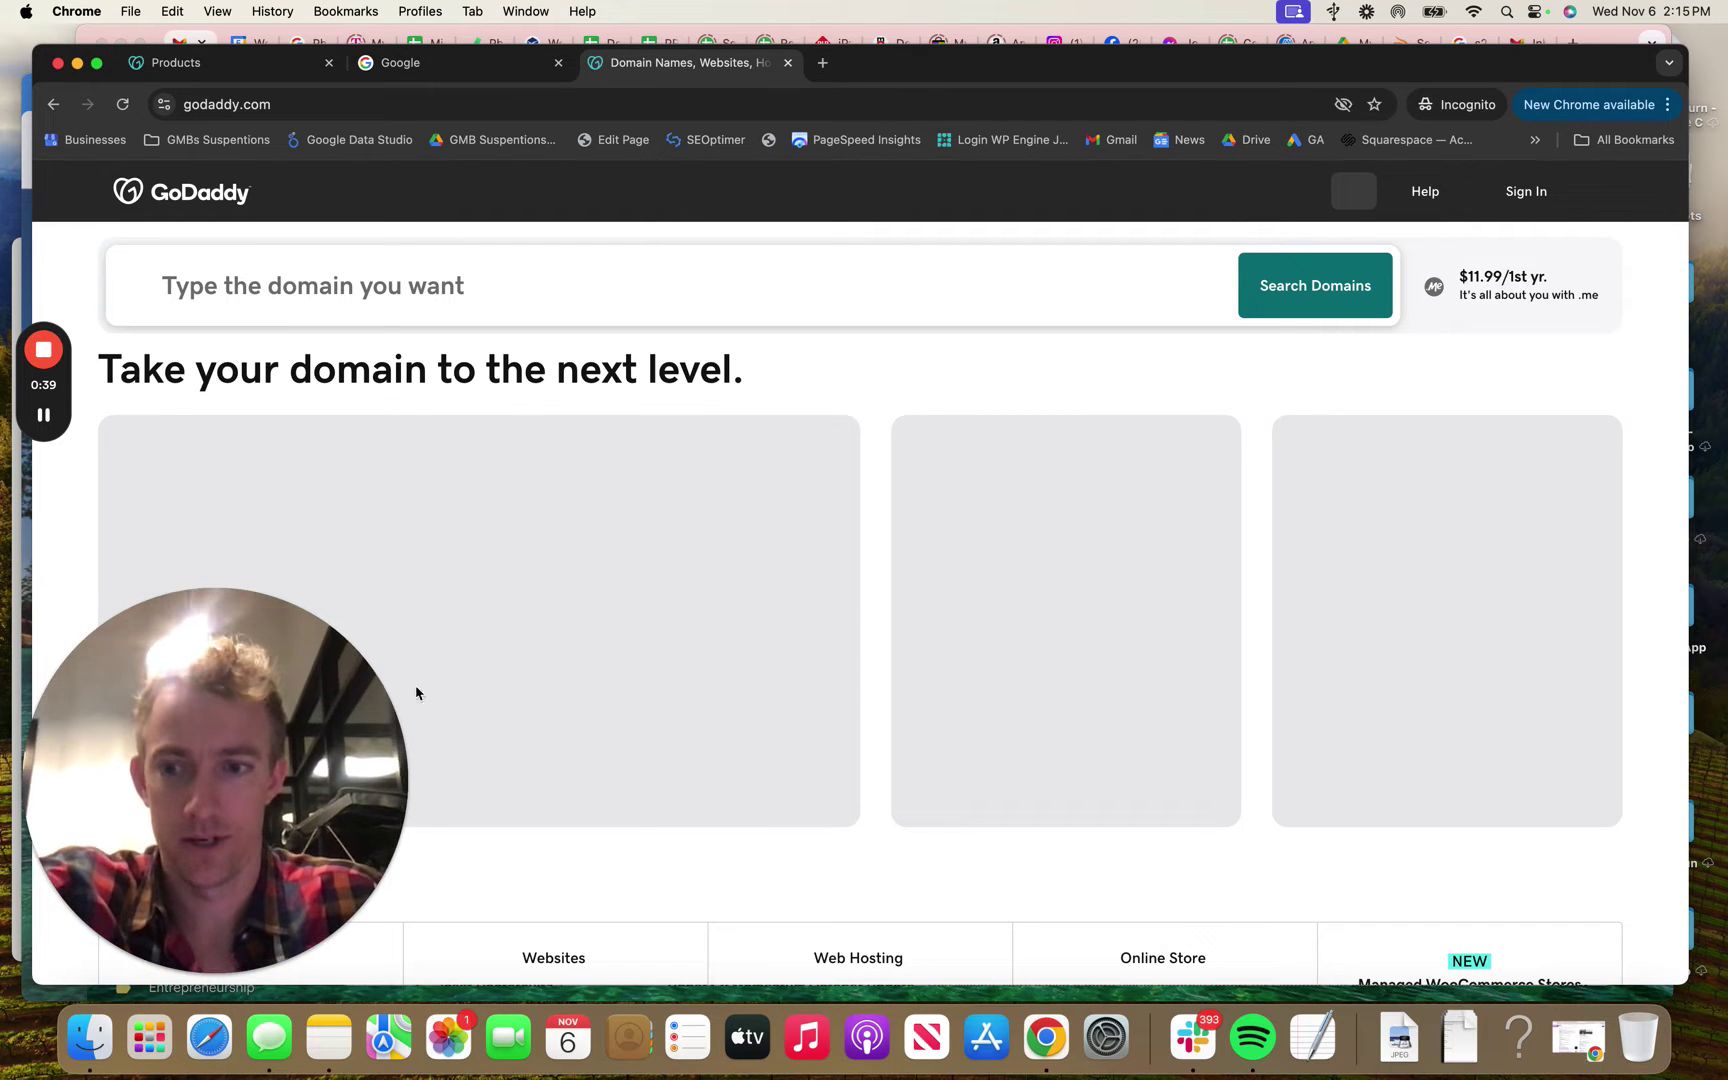
pyautogui.click(191, 977)
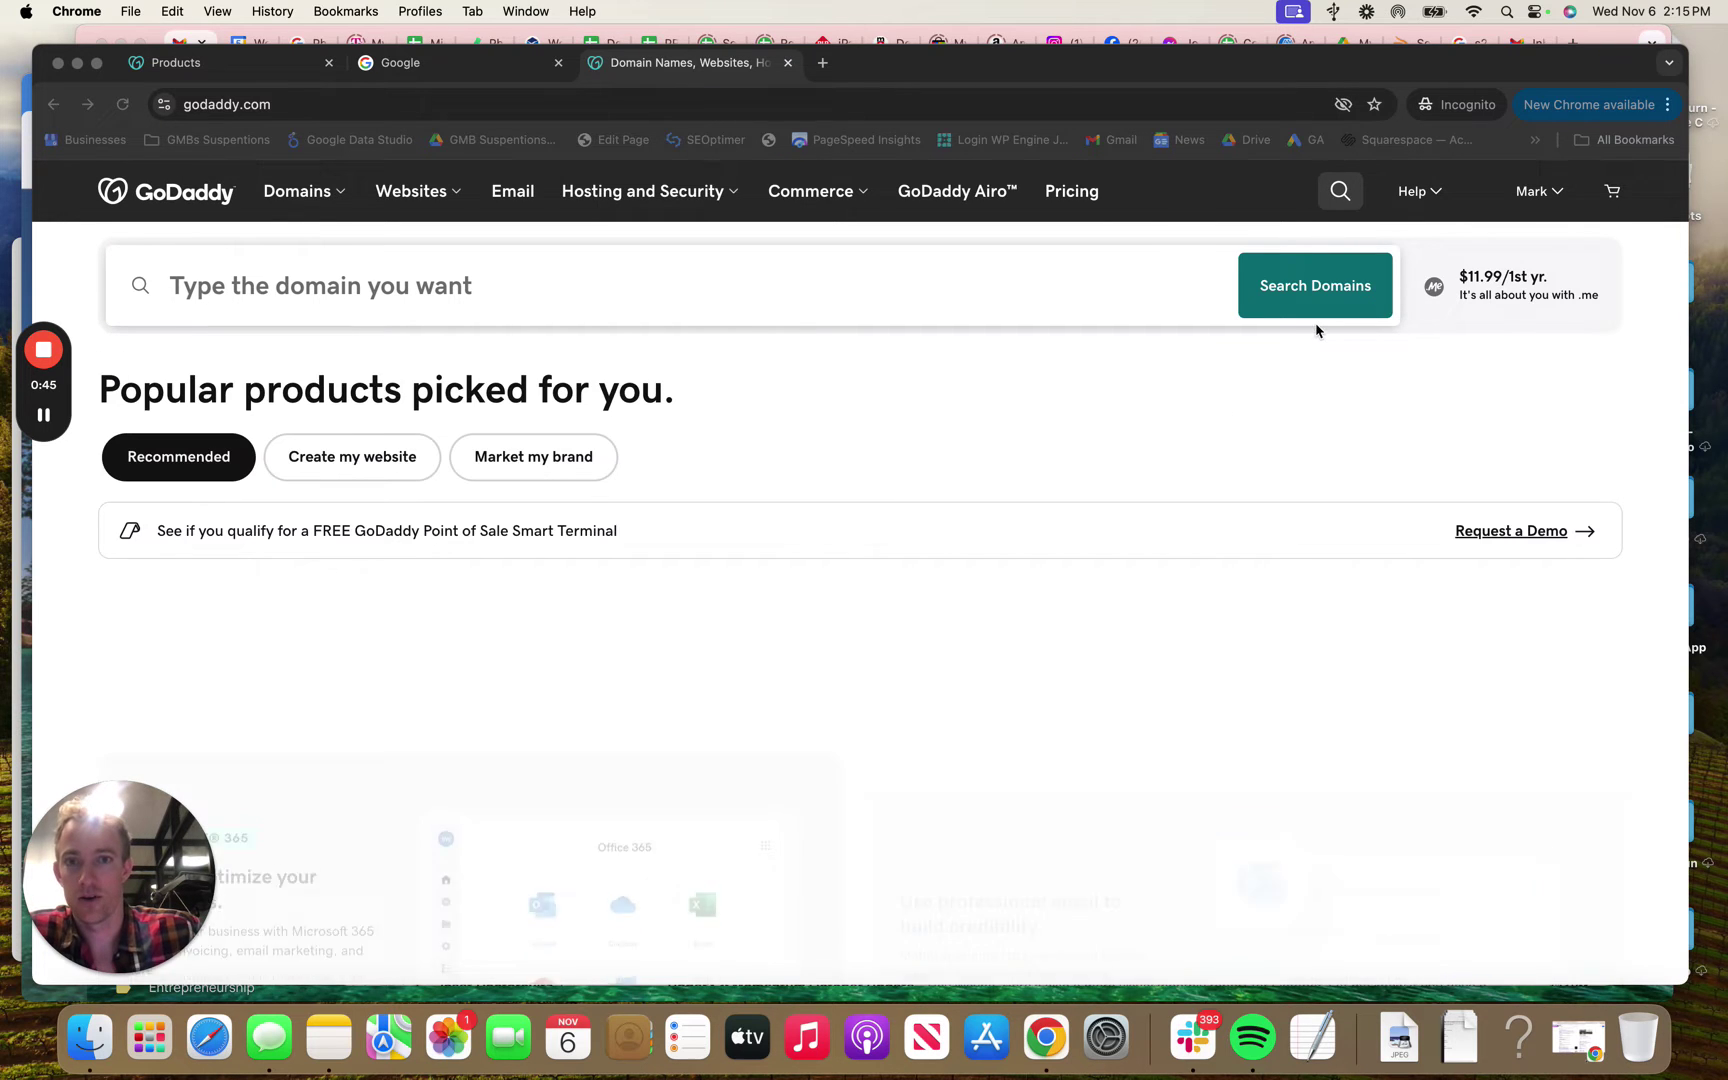
# - From the signed-in account menu, go to My Products
pyautogui.click(1542, 198)
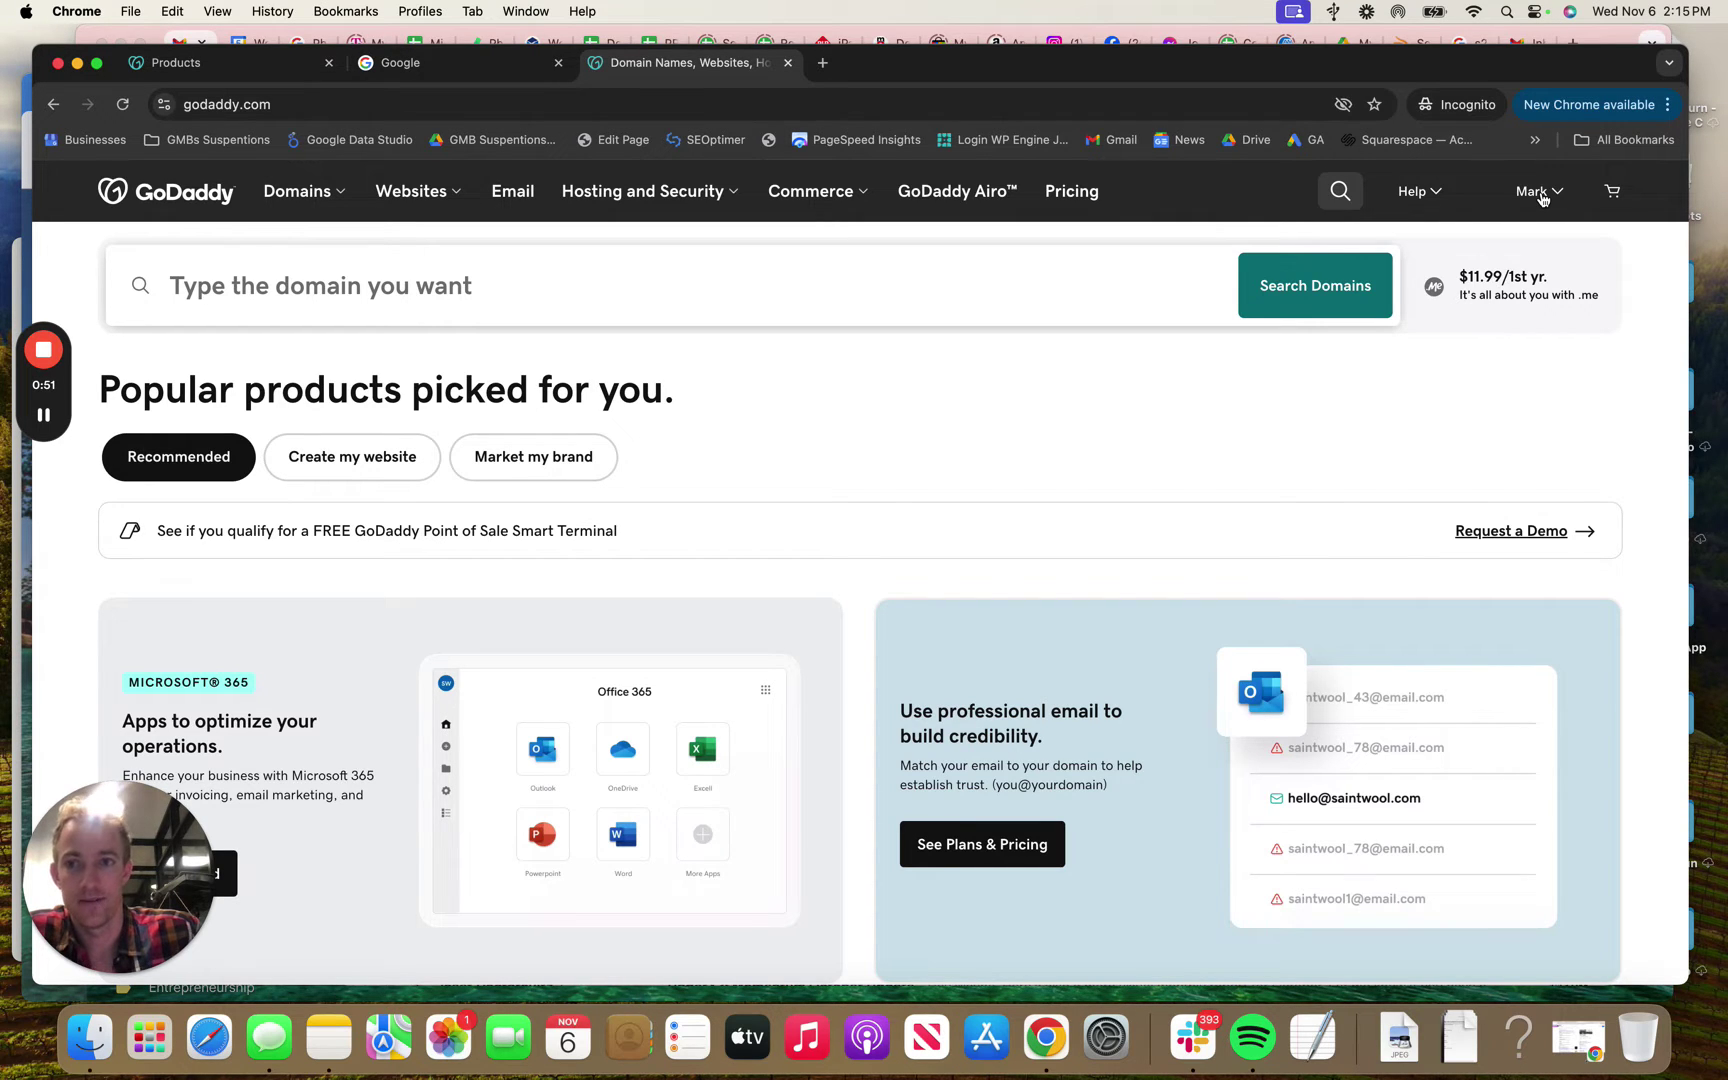
pyautogui.click(1542, 197)
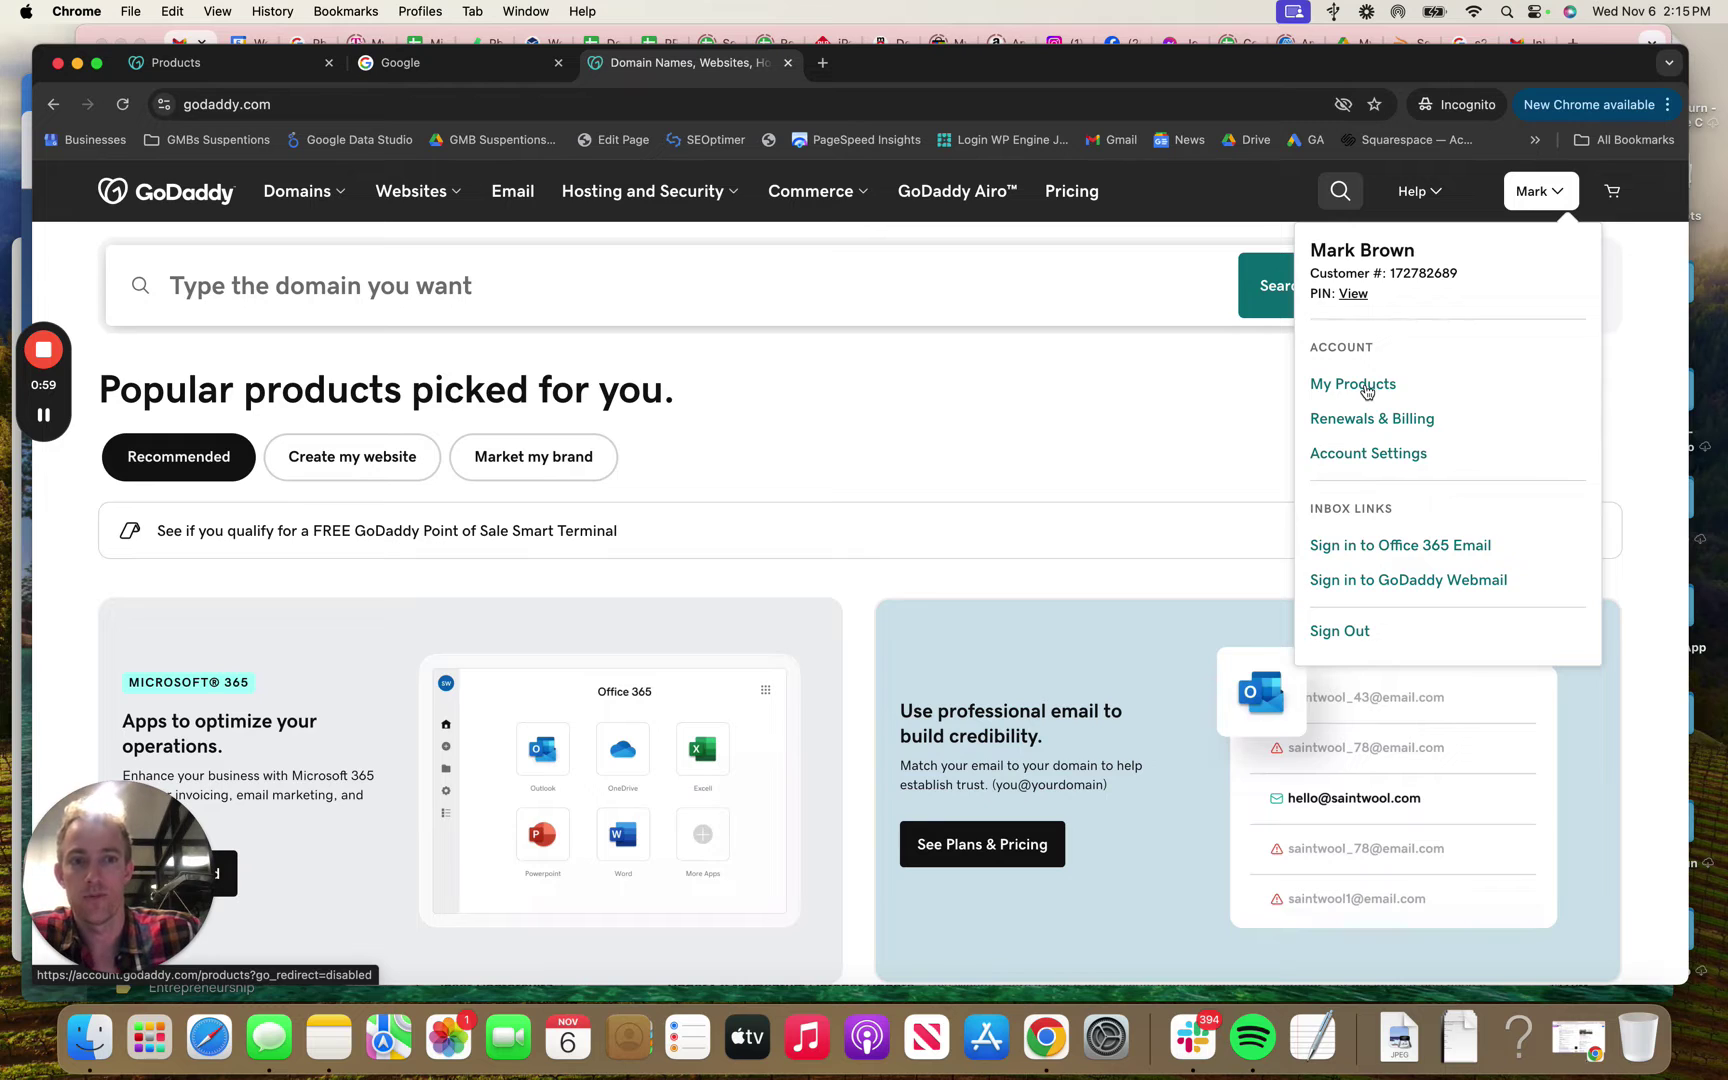
pyautogui.click(1367, 391)
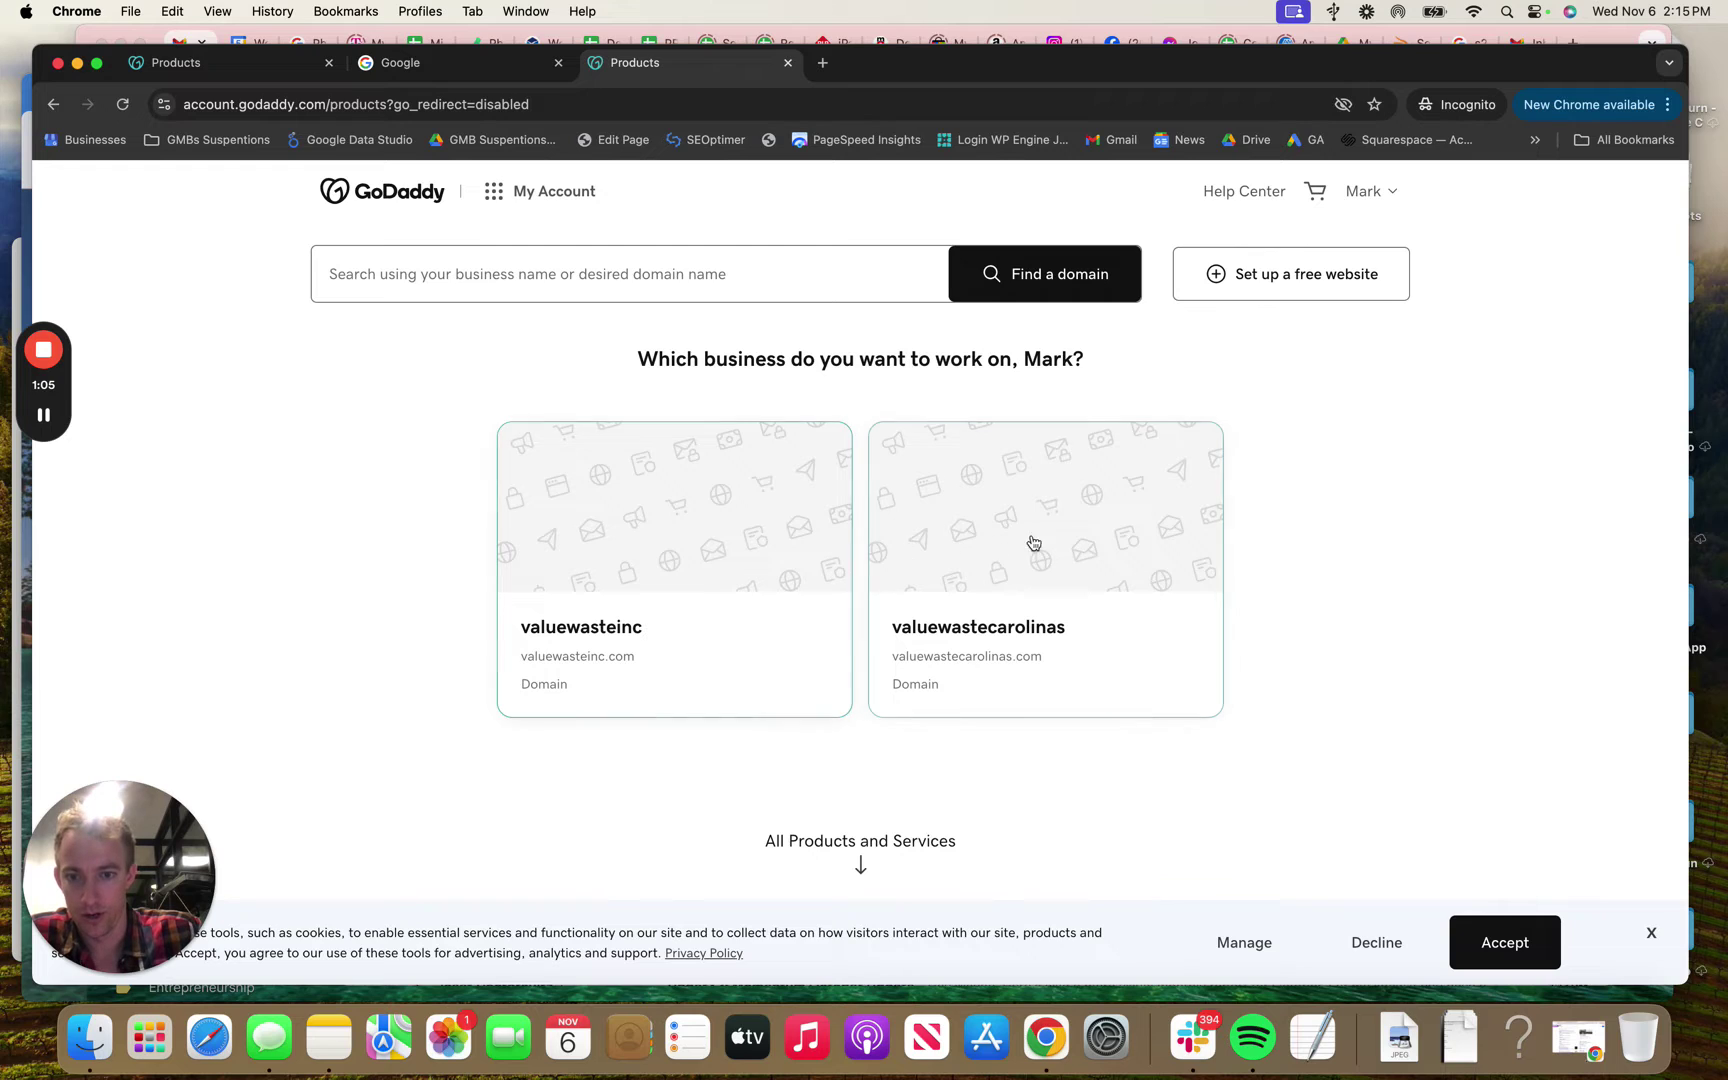
# - Enter the valuewastecarolinas business, accept cookies and the AI website notice, then return to Products
pyautogui.click(1050, 540)
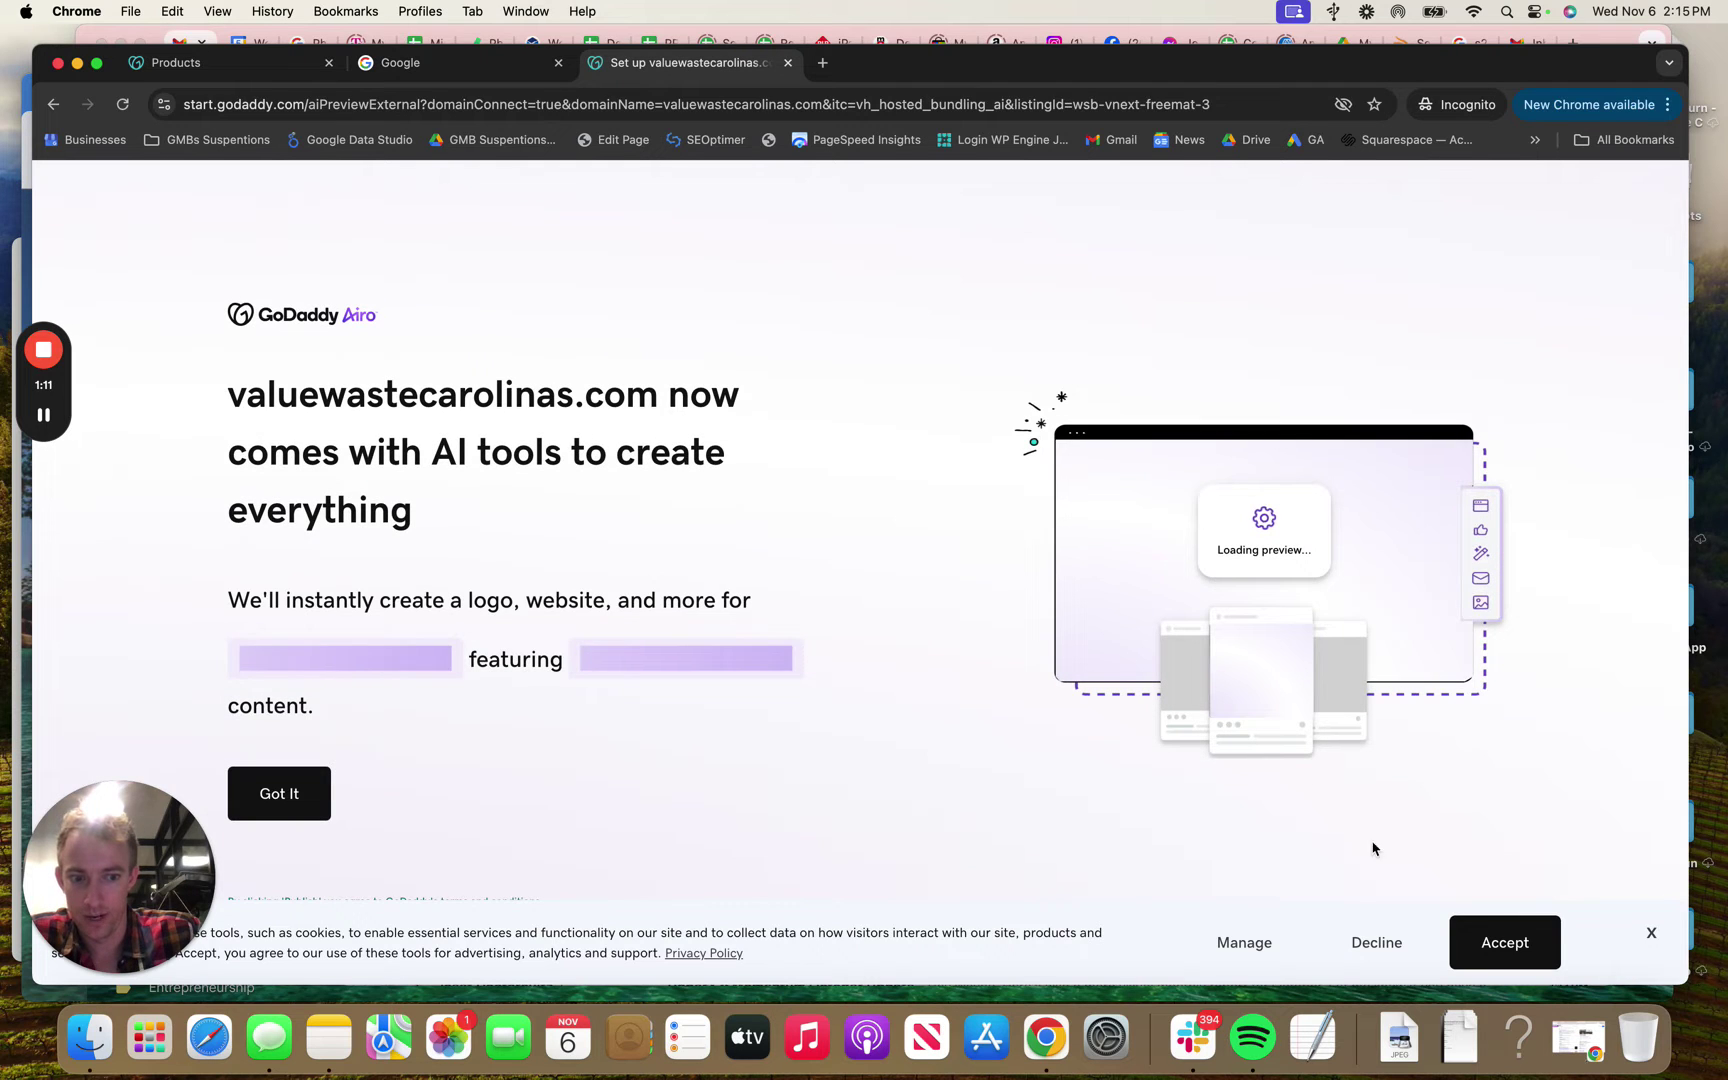
pyautogui.click(1507, 953)
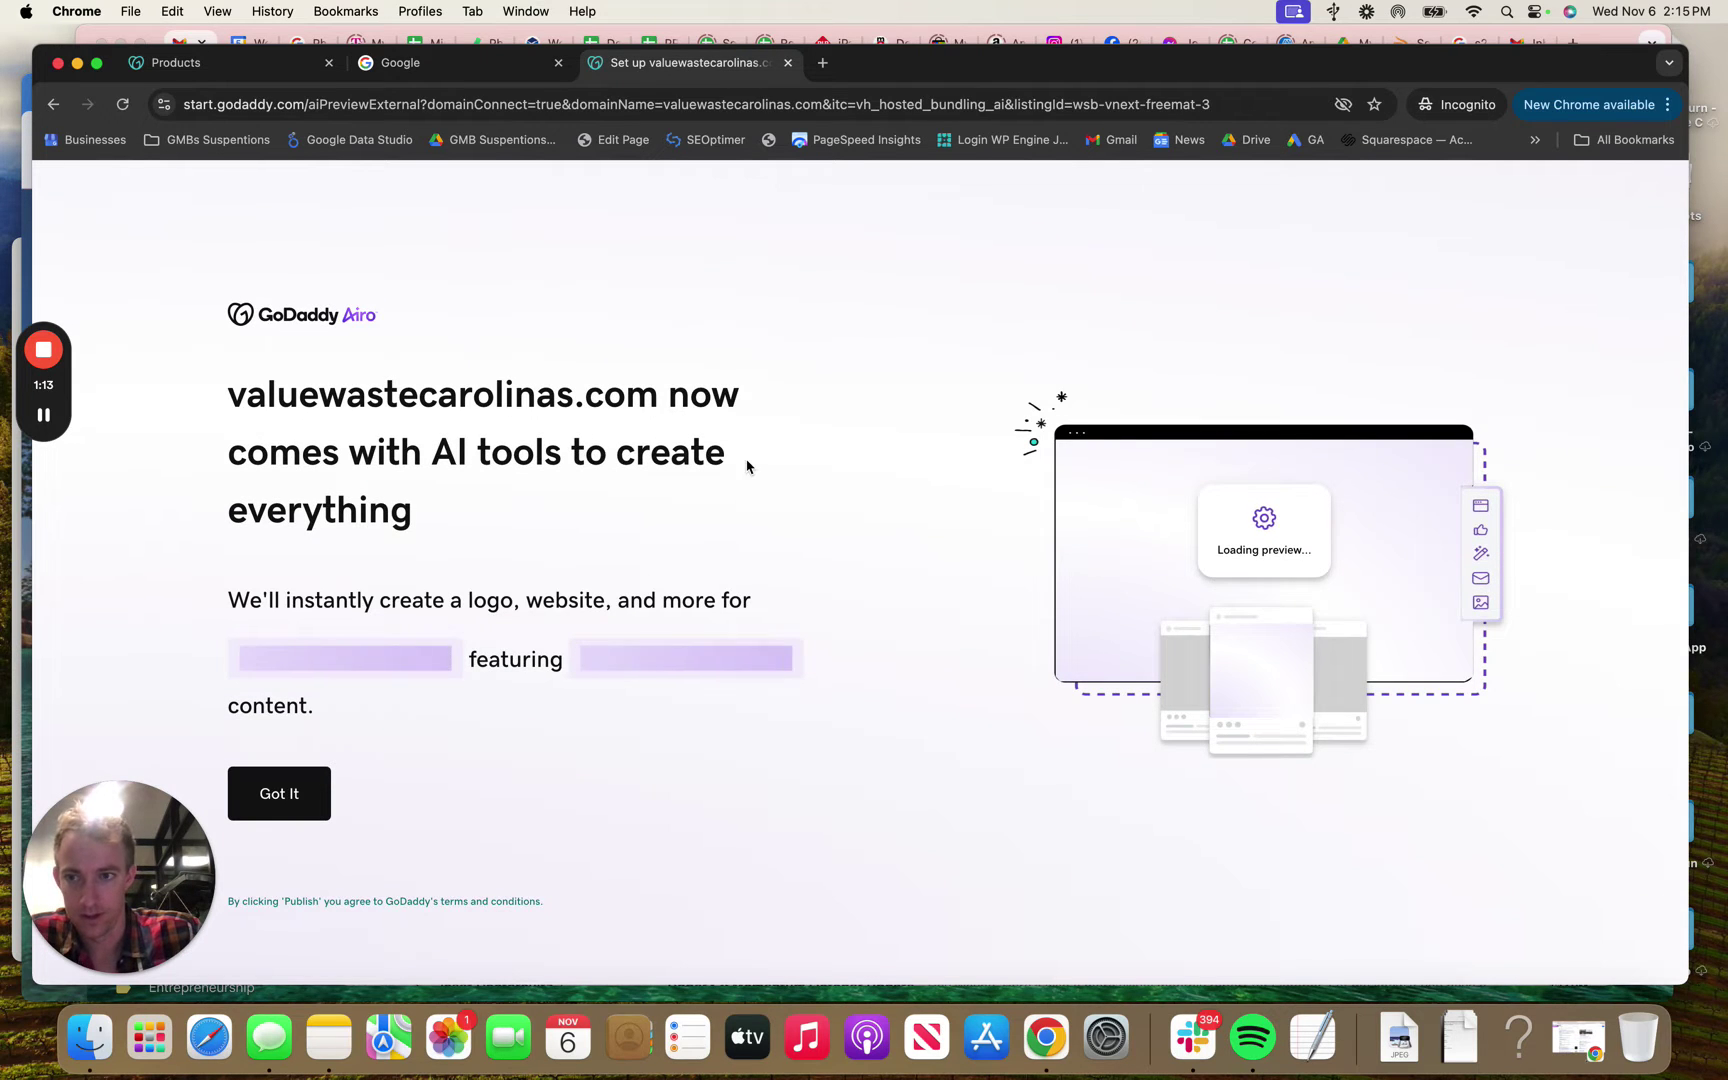
pyautogui.click(313, 790)
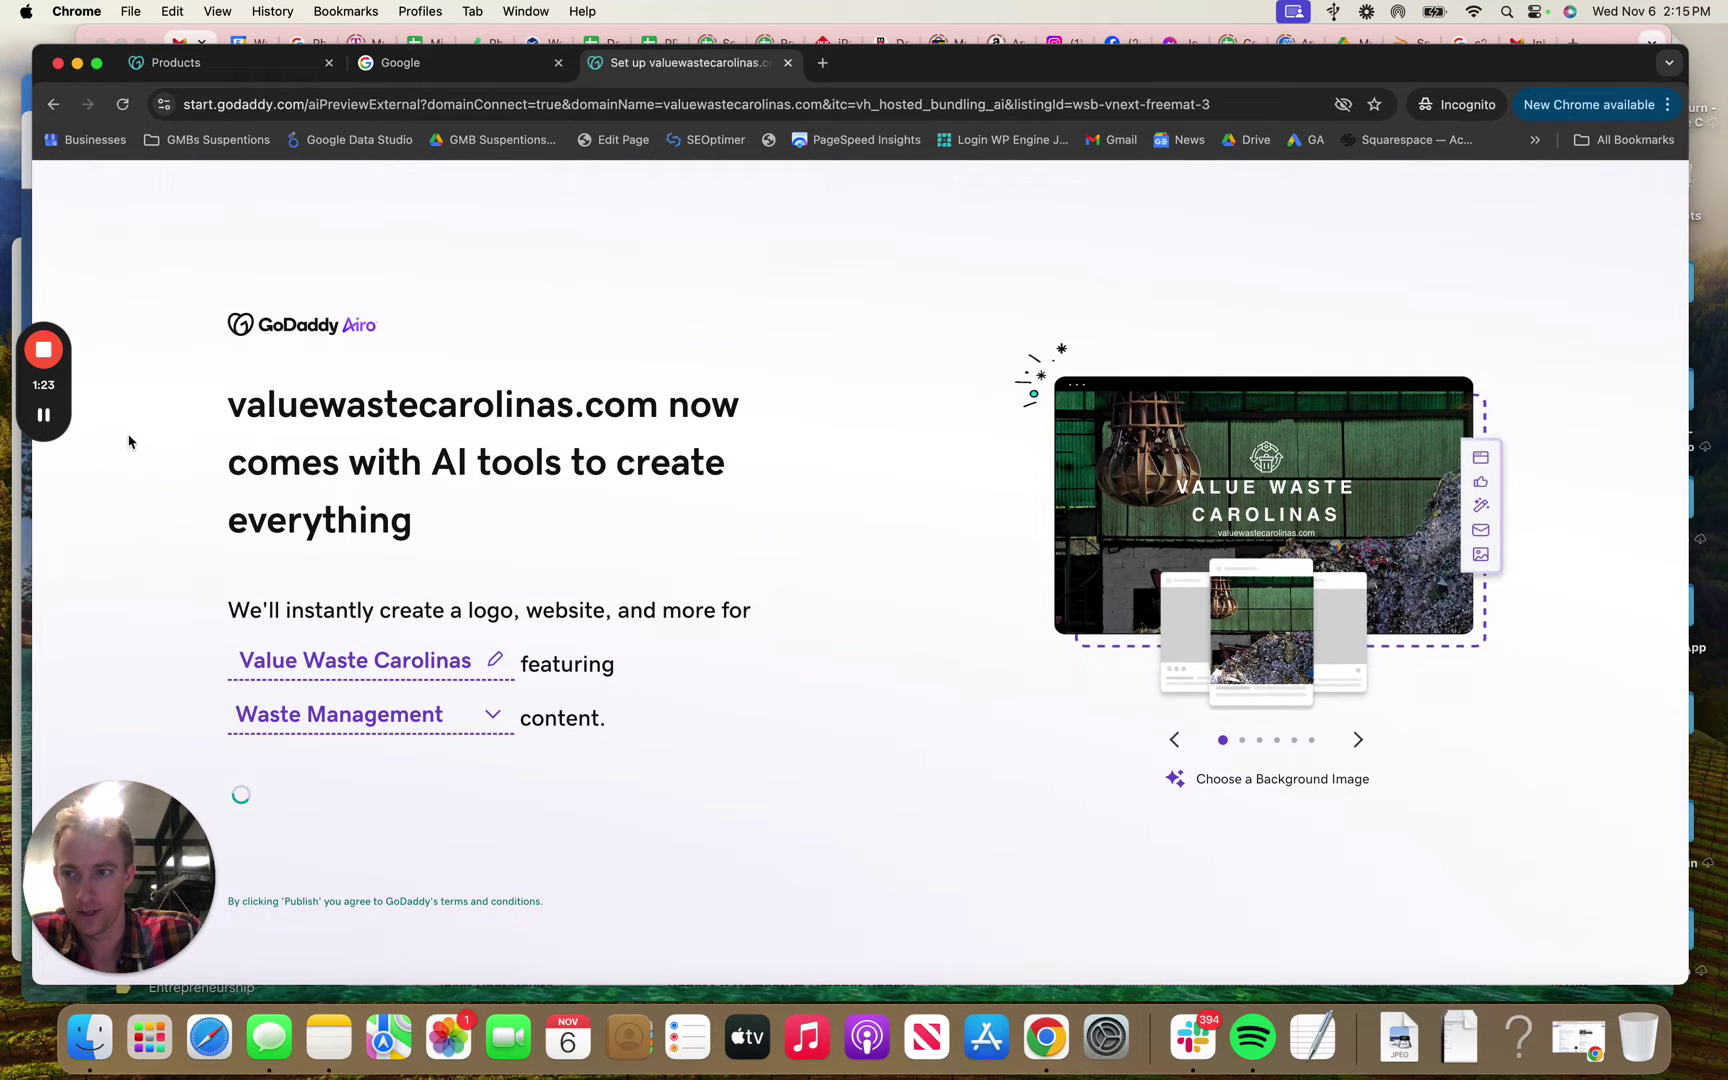
pyautogui.click(45, 415)
pyautogui.click(45, 417)
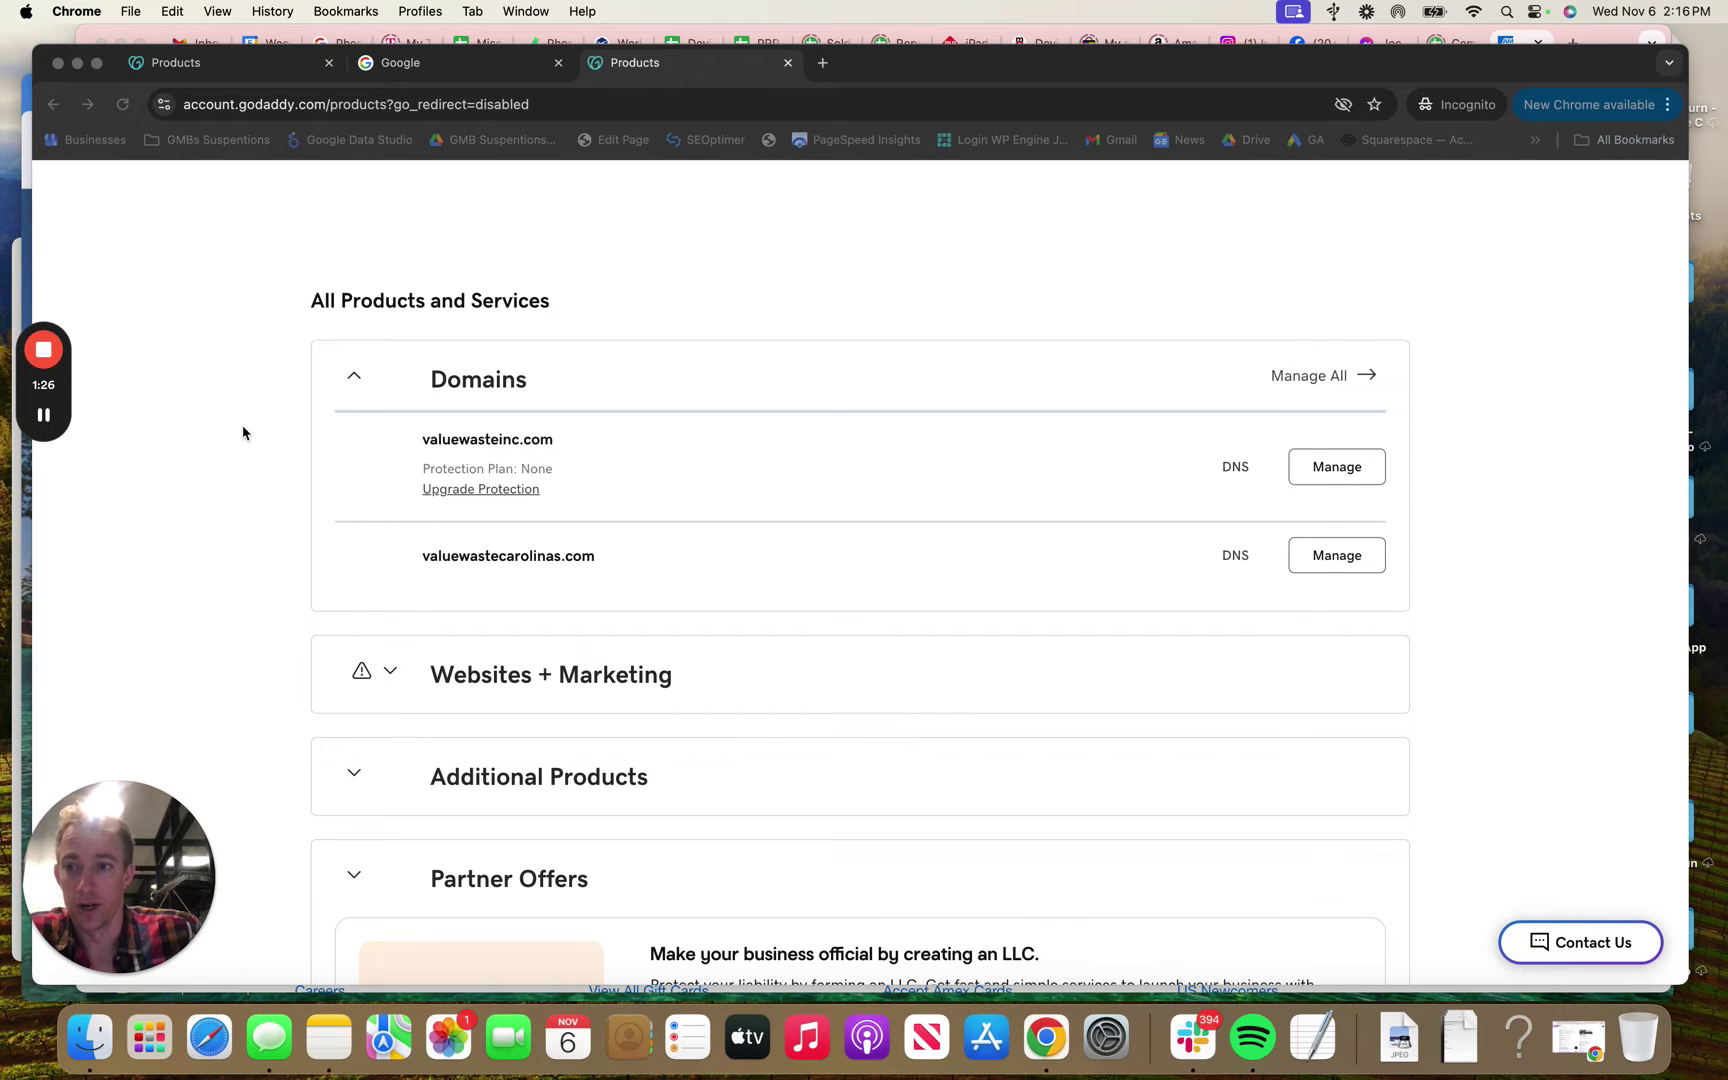
pyautogui.scroll(2, 244, 429)
pyautogui.scroll(1, 582, 413)
pyautogui.scroll(3, 582, 413)
pyautogui.scroll(-10, 583, 413)
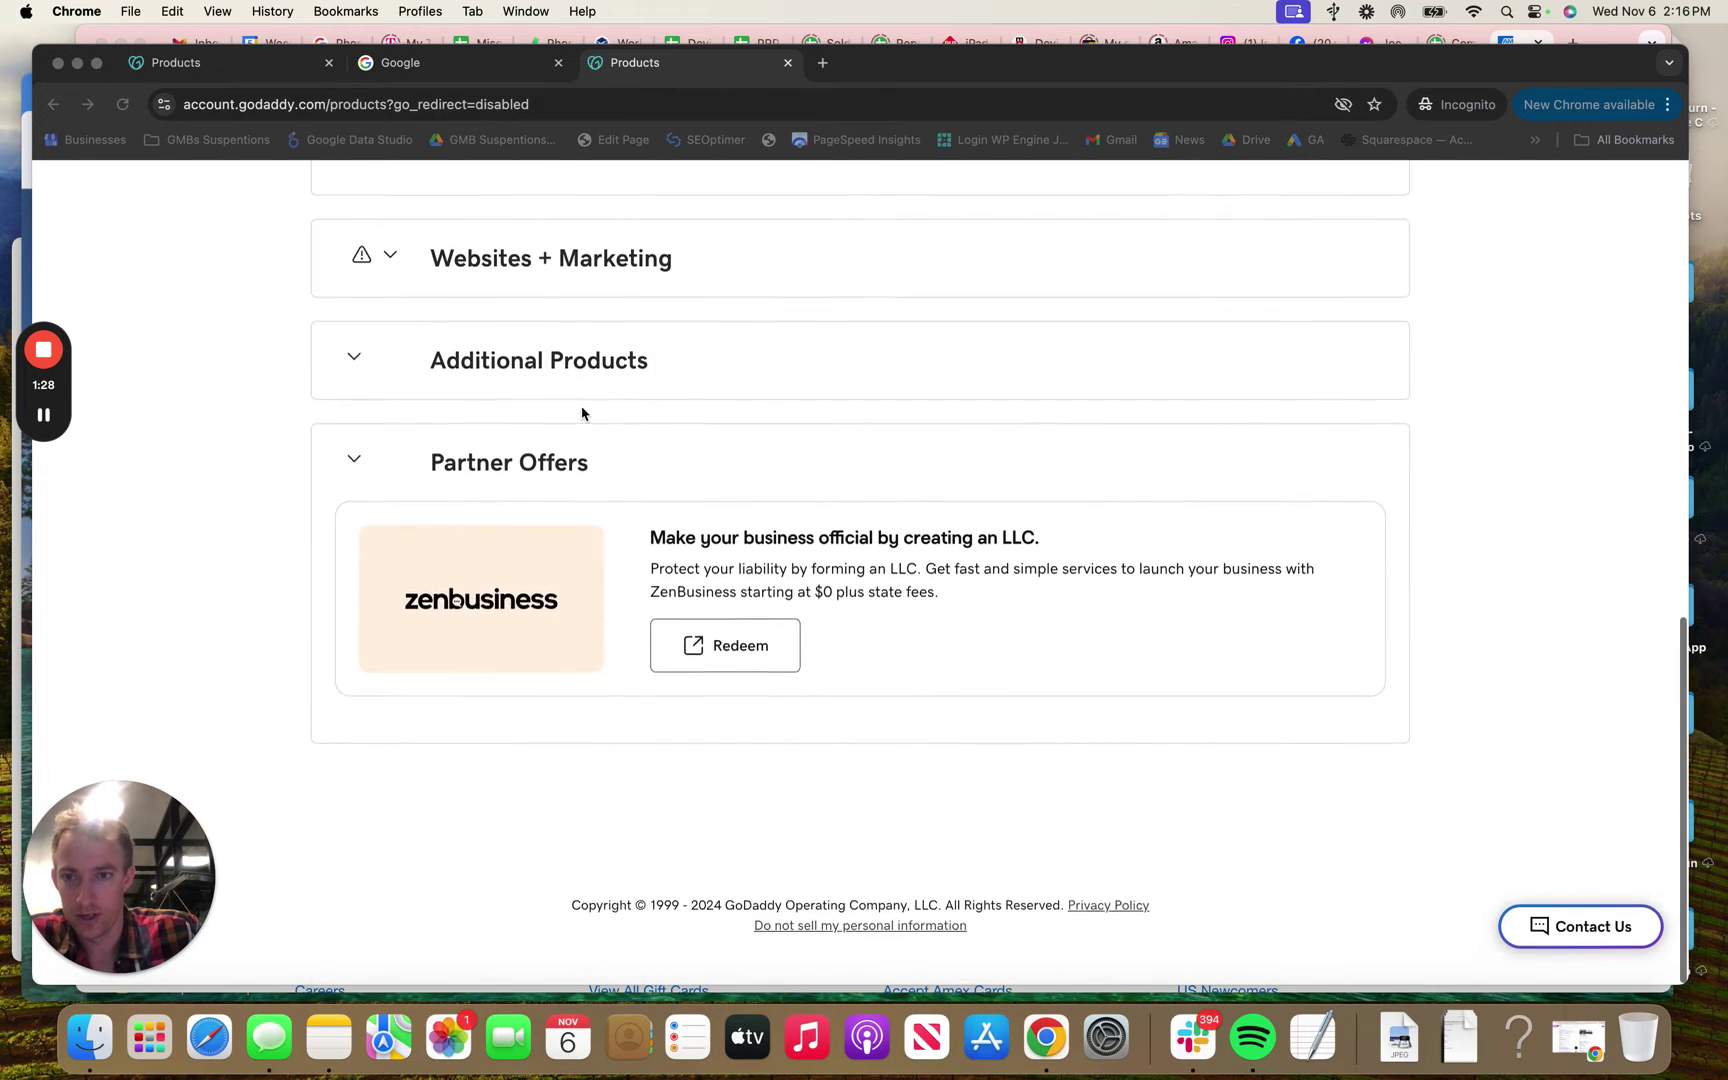
pyautogui.scroll(2, 582, 413)
pyautogui.scroll(2, 582, 414)
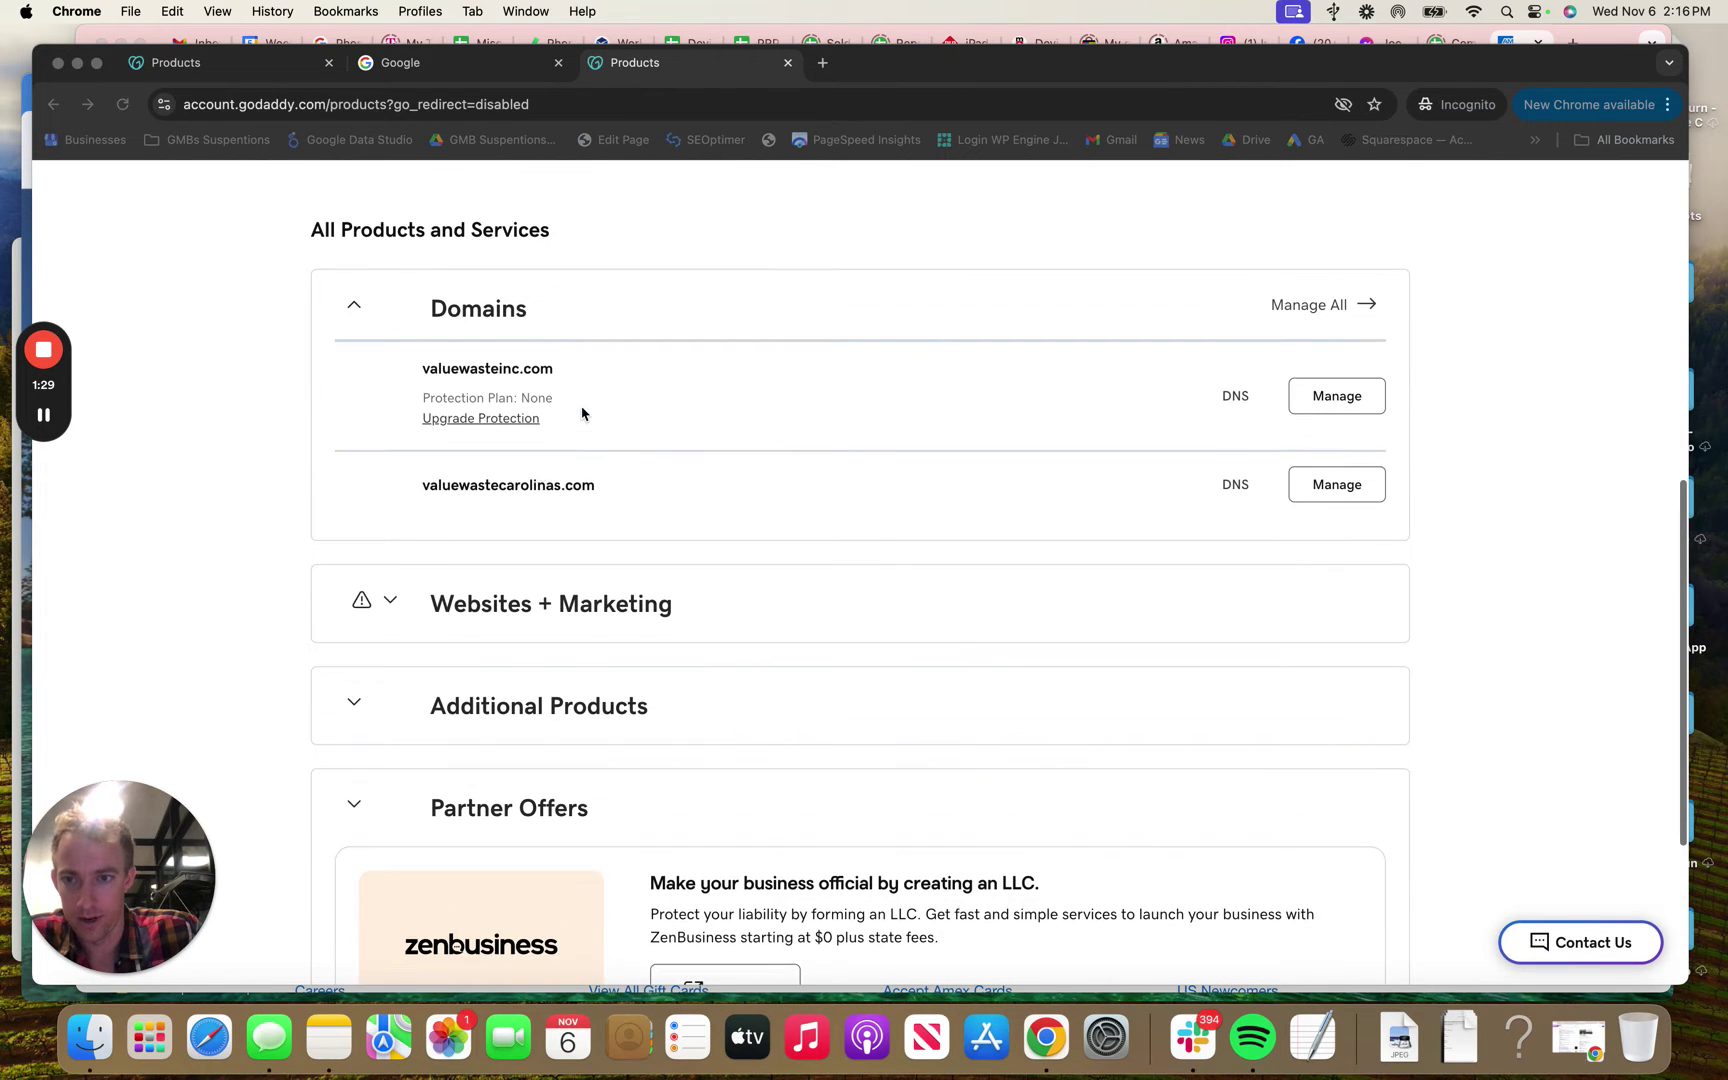
# - Expand Websites + Marketing and Additional Products, and collapse Partner Offers
pyautogui.click(387, 604)
pyautogui.scroll(-1, 382, 703)
pyautogui.click(356, 752)
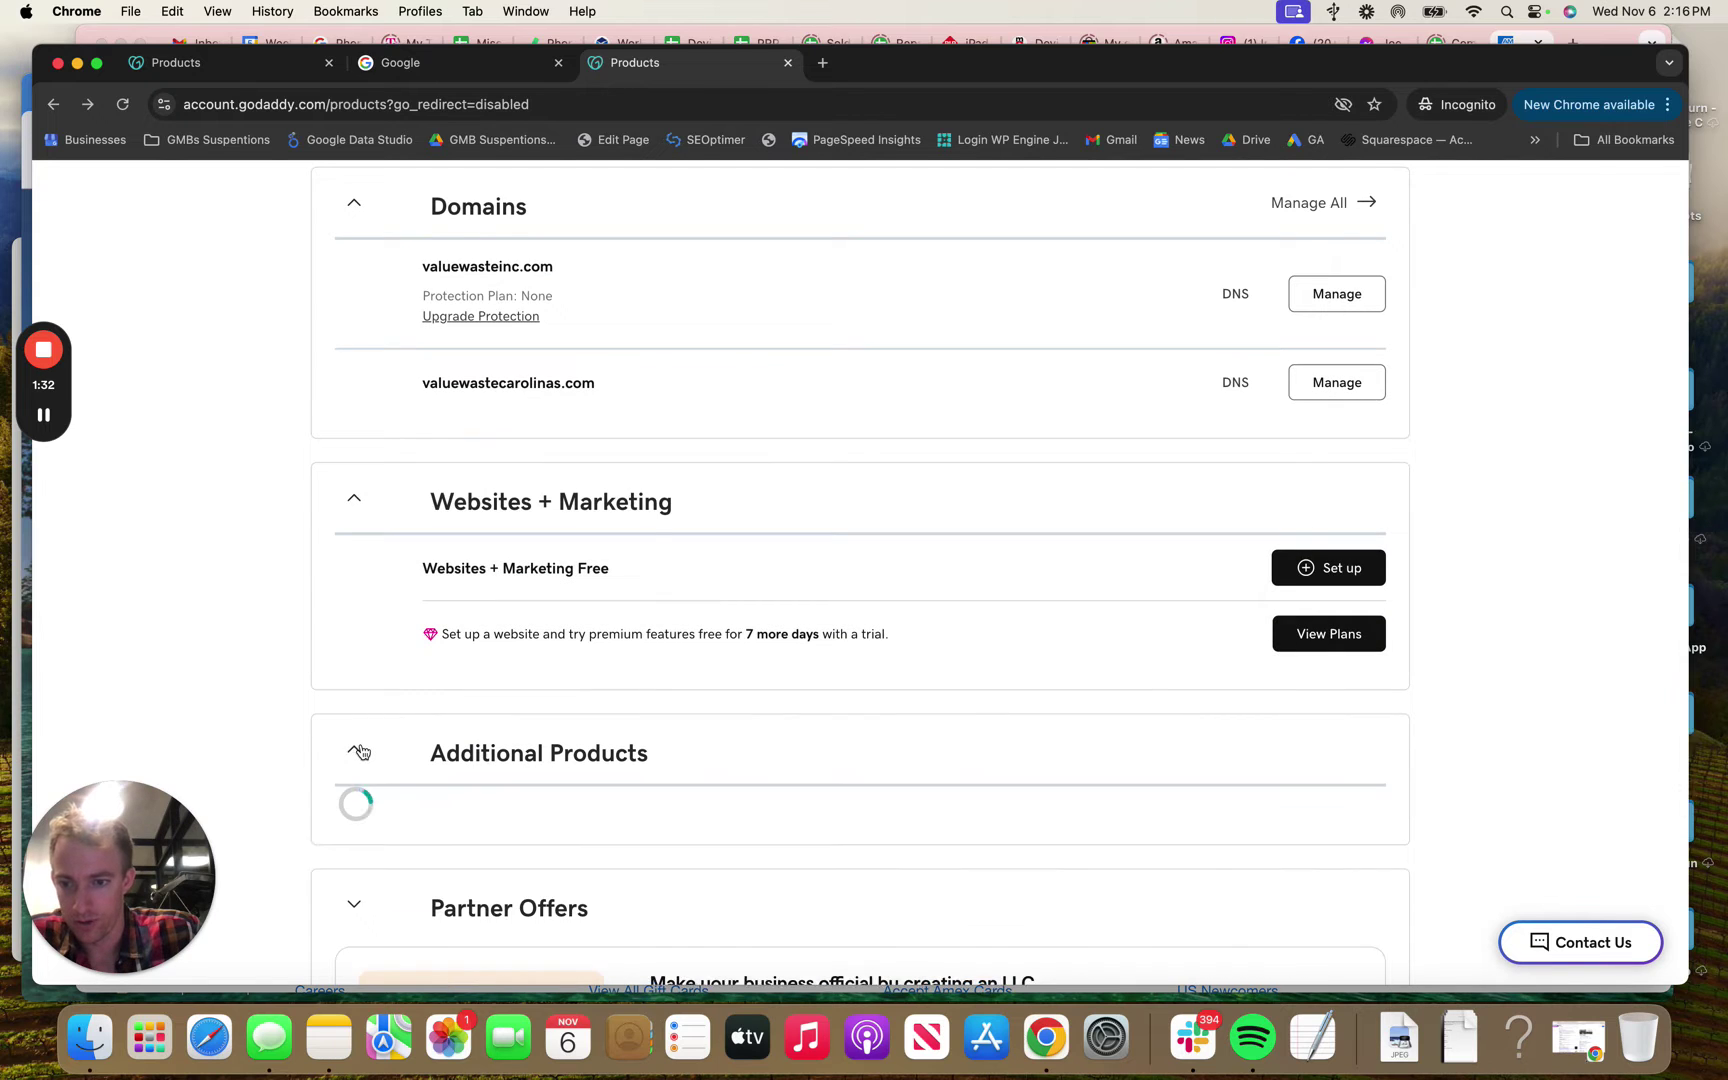
pyautogui.scroll(-1, 355, 767)
pyautogui.click(354, 770)
pyautogui.scroll(1, 803, 633)
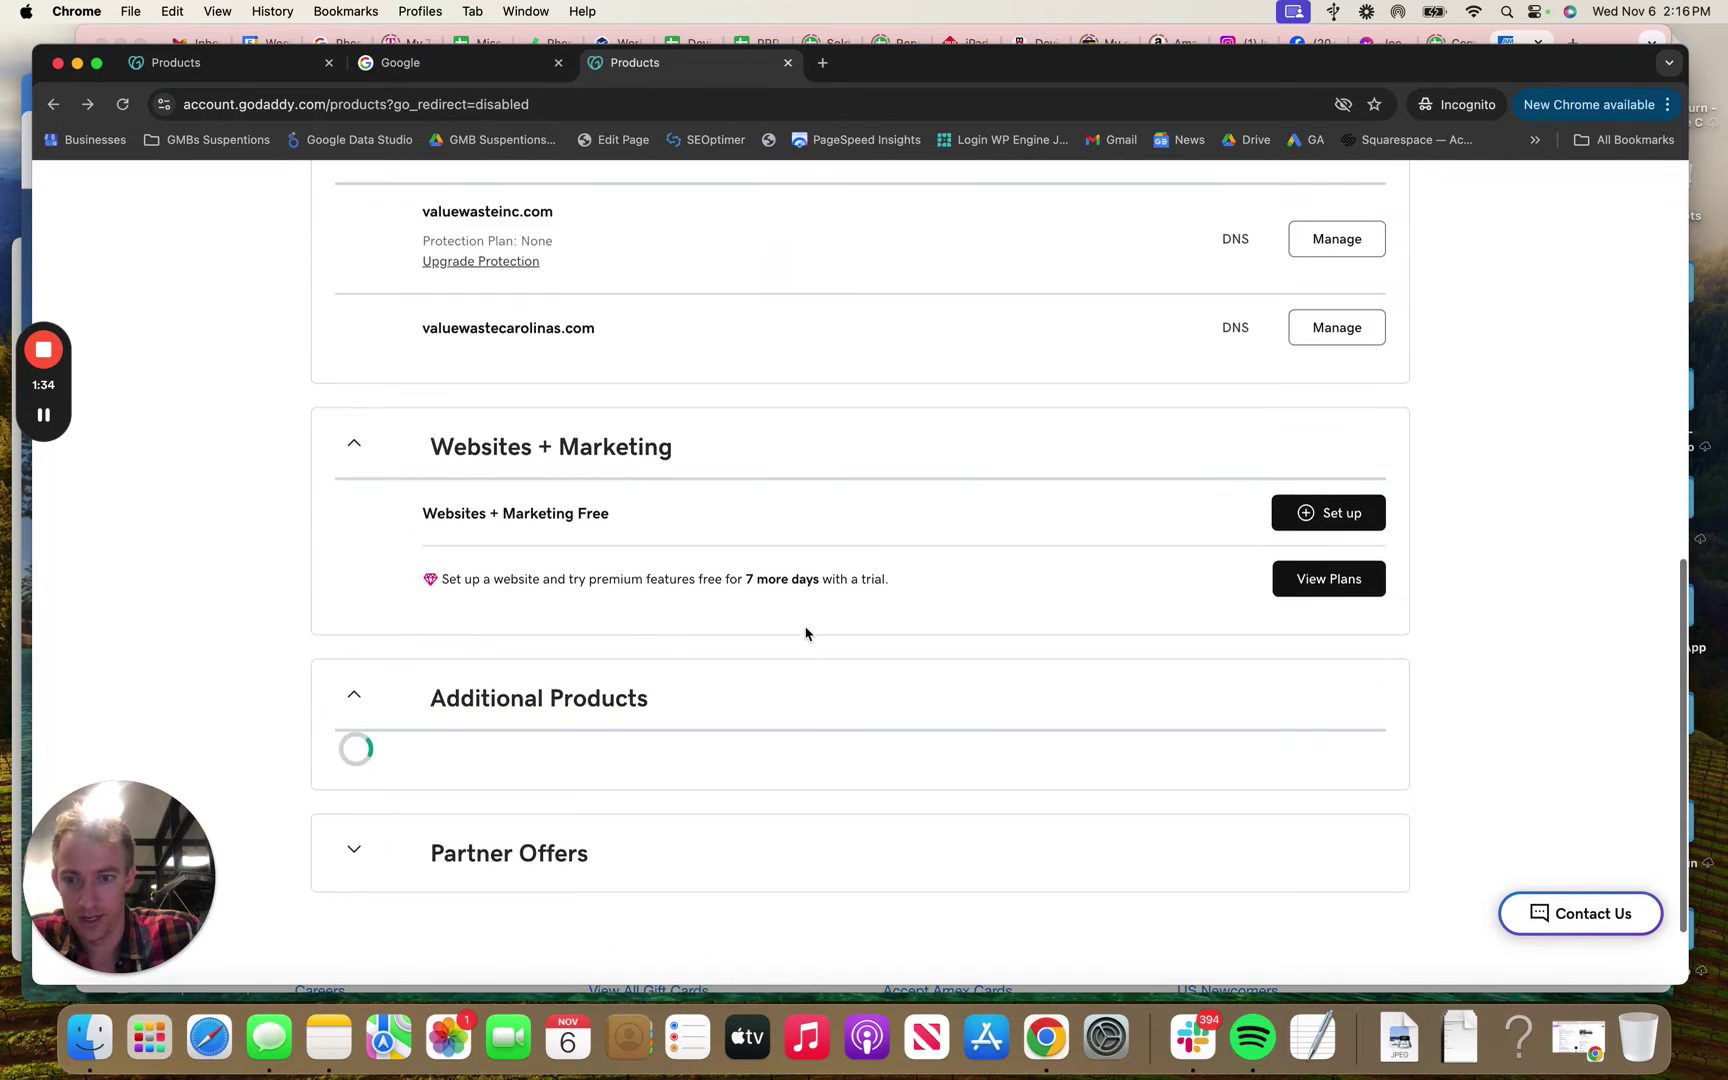
pyautogui.scroll(3, 802, 633)
pyautogui.scroll(1, 802, 633)
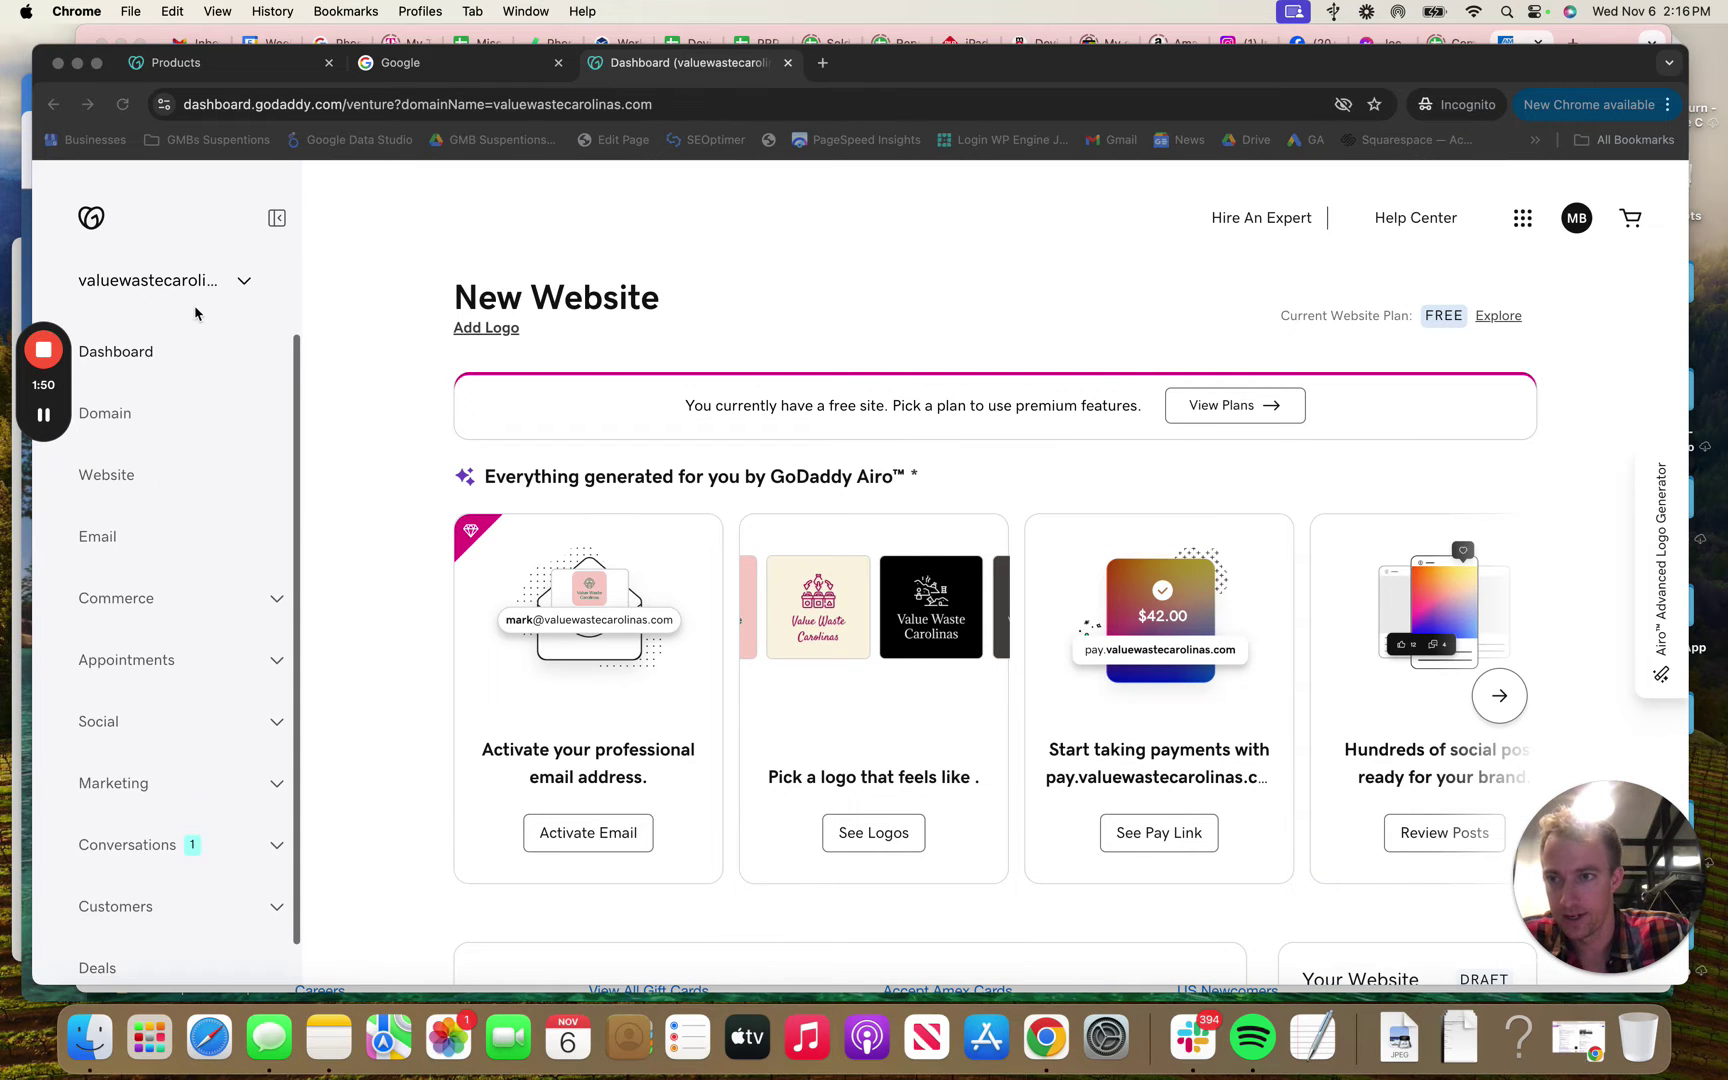
pyautogui.scroll(-10, 618, 406)
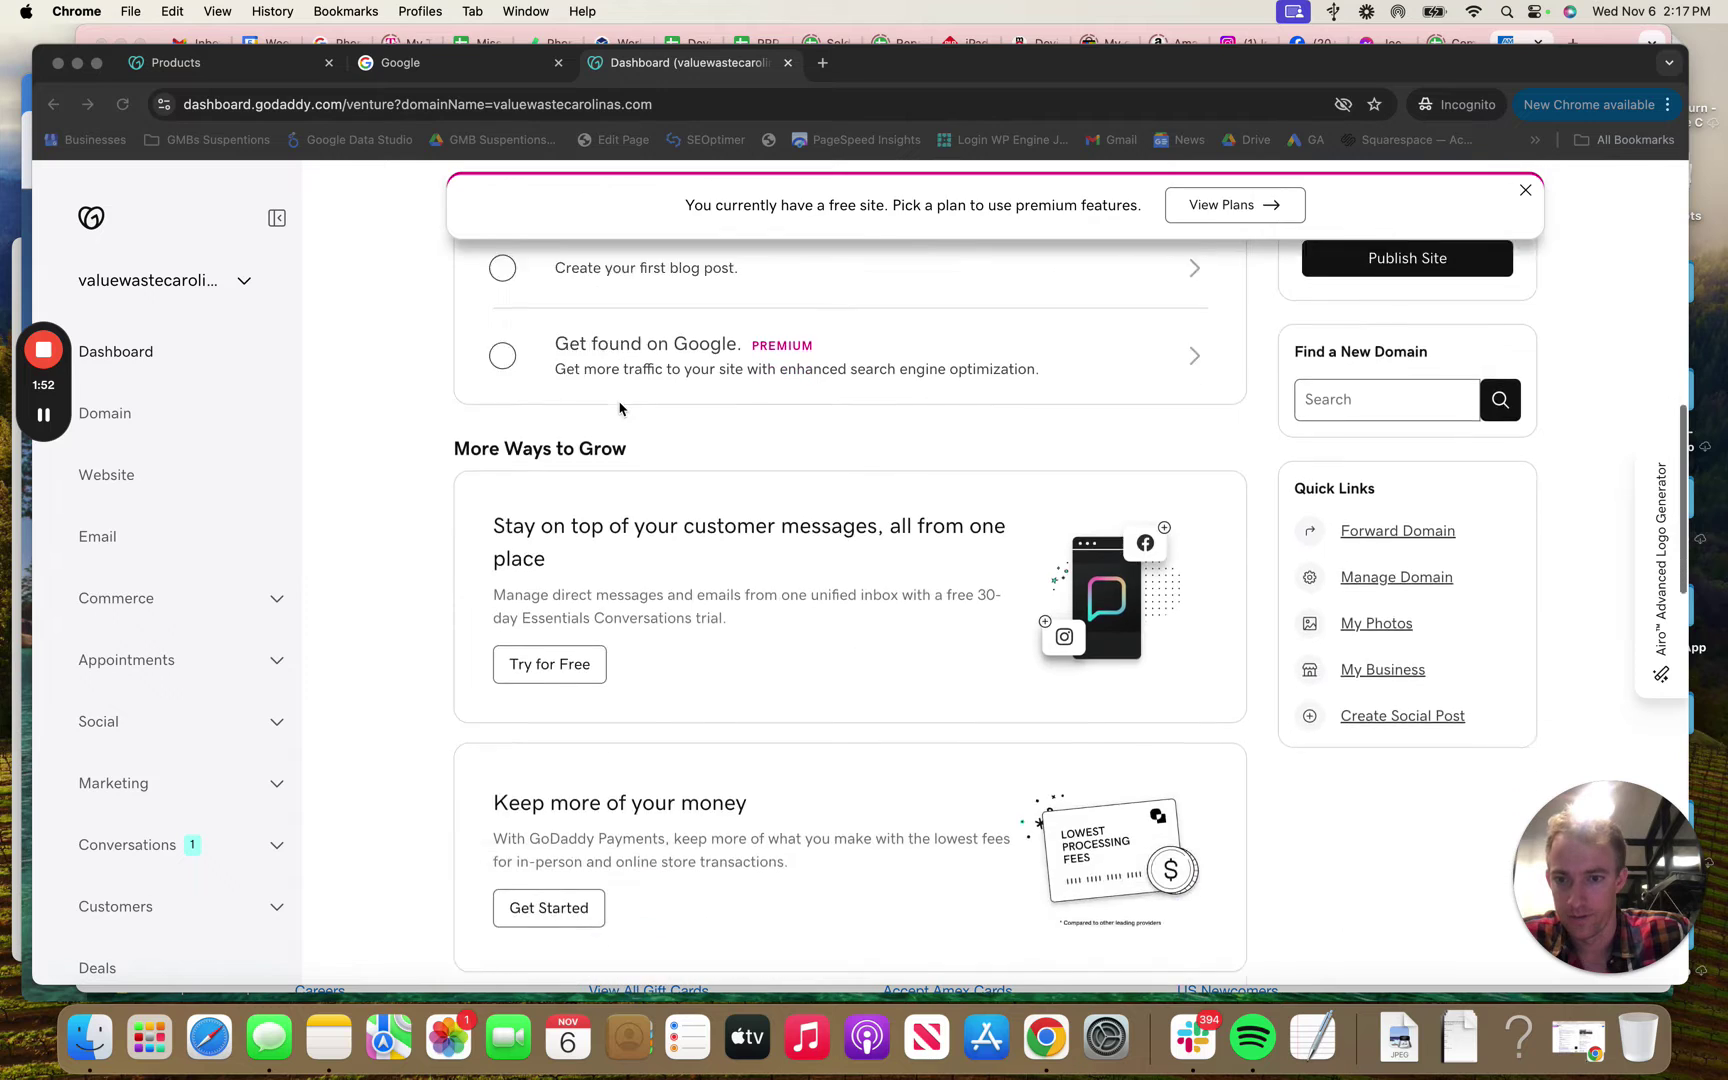
pyautogui.scroll(-5, 619, 407)
pyautogui.scroll(1, 618, 406)
pyautogui.scroll(2, 618, 407)
pyautogui.scroll(1, 618, 406)
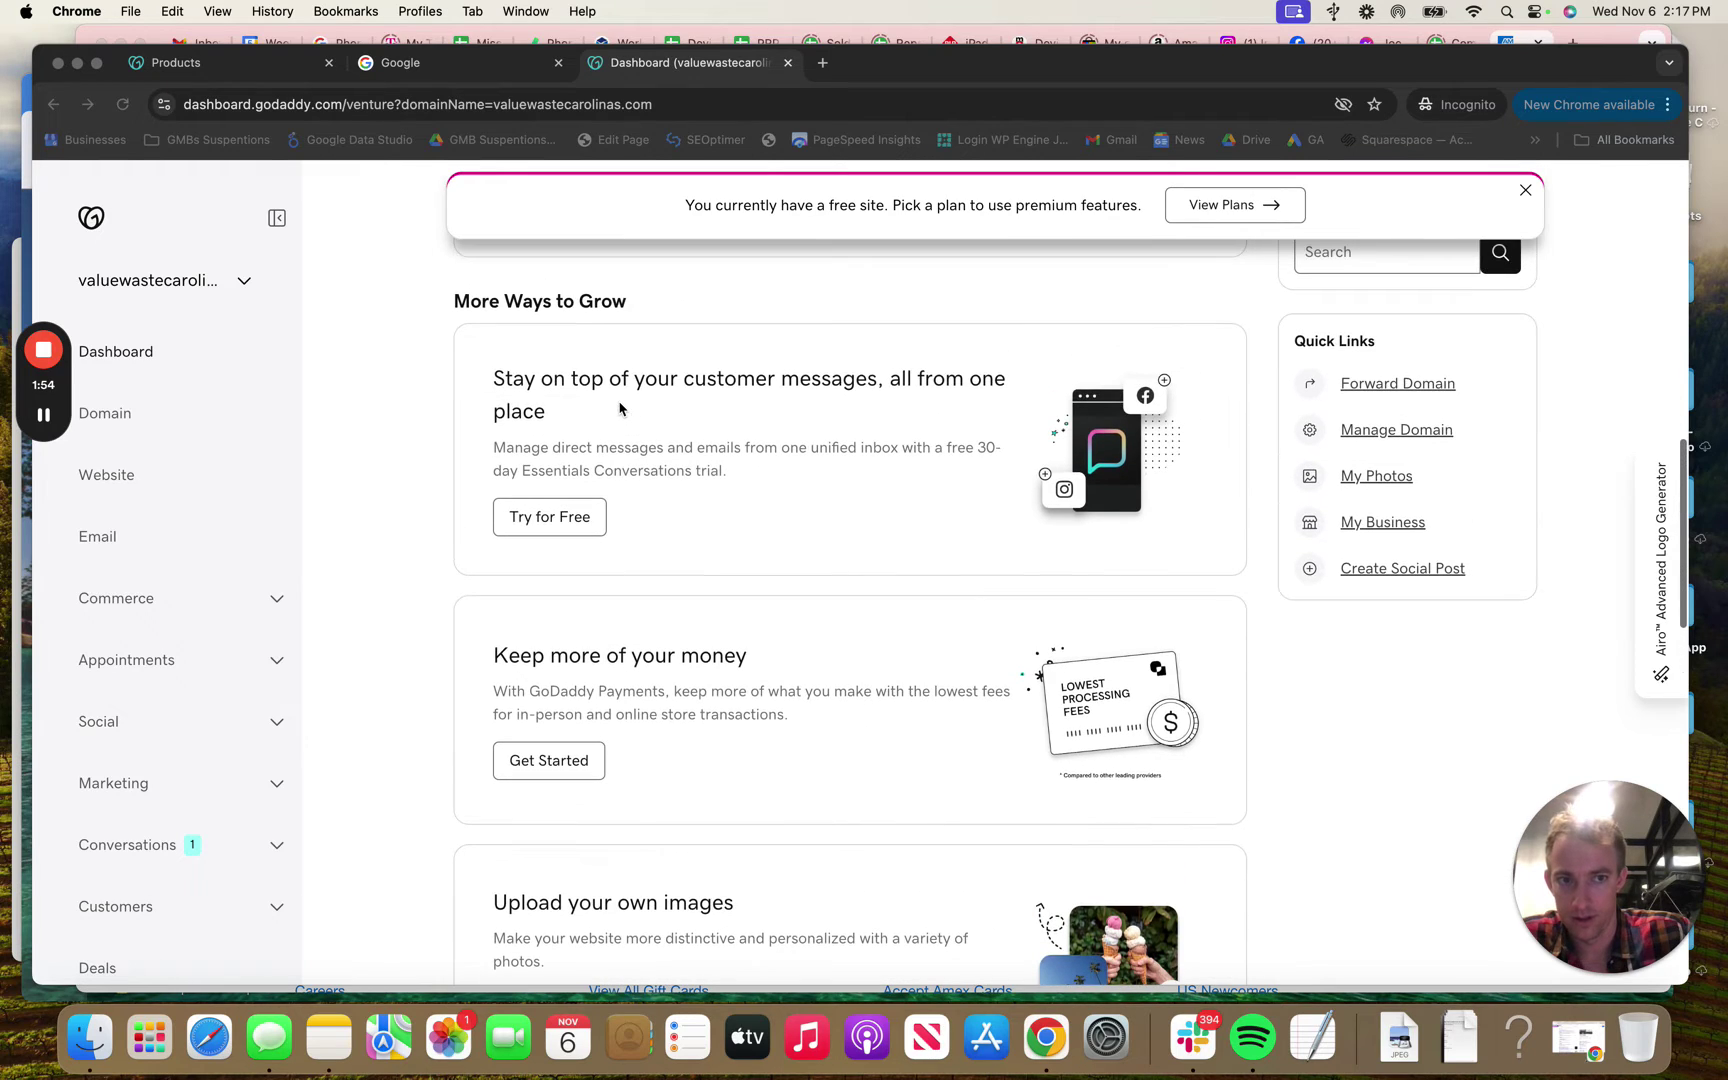
# - Go to the valuewastecarolinas.com domain settings and into Delegate Access management
pyautogui.click(1532, 502)
pyautogui.click(1404, 435)
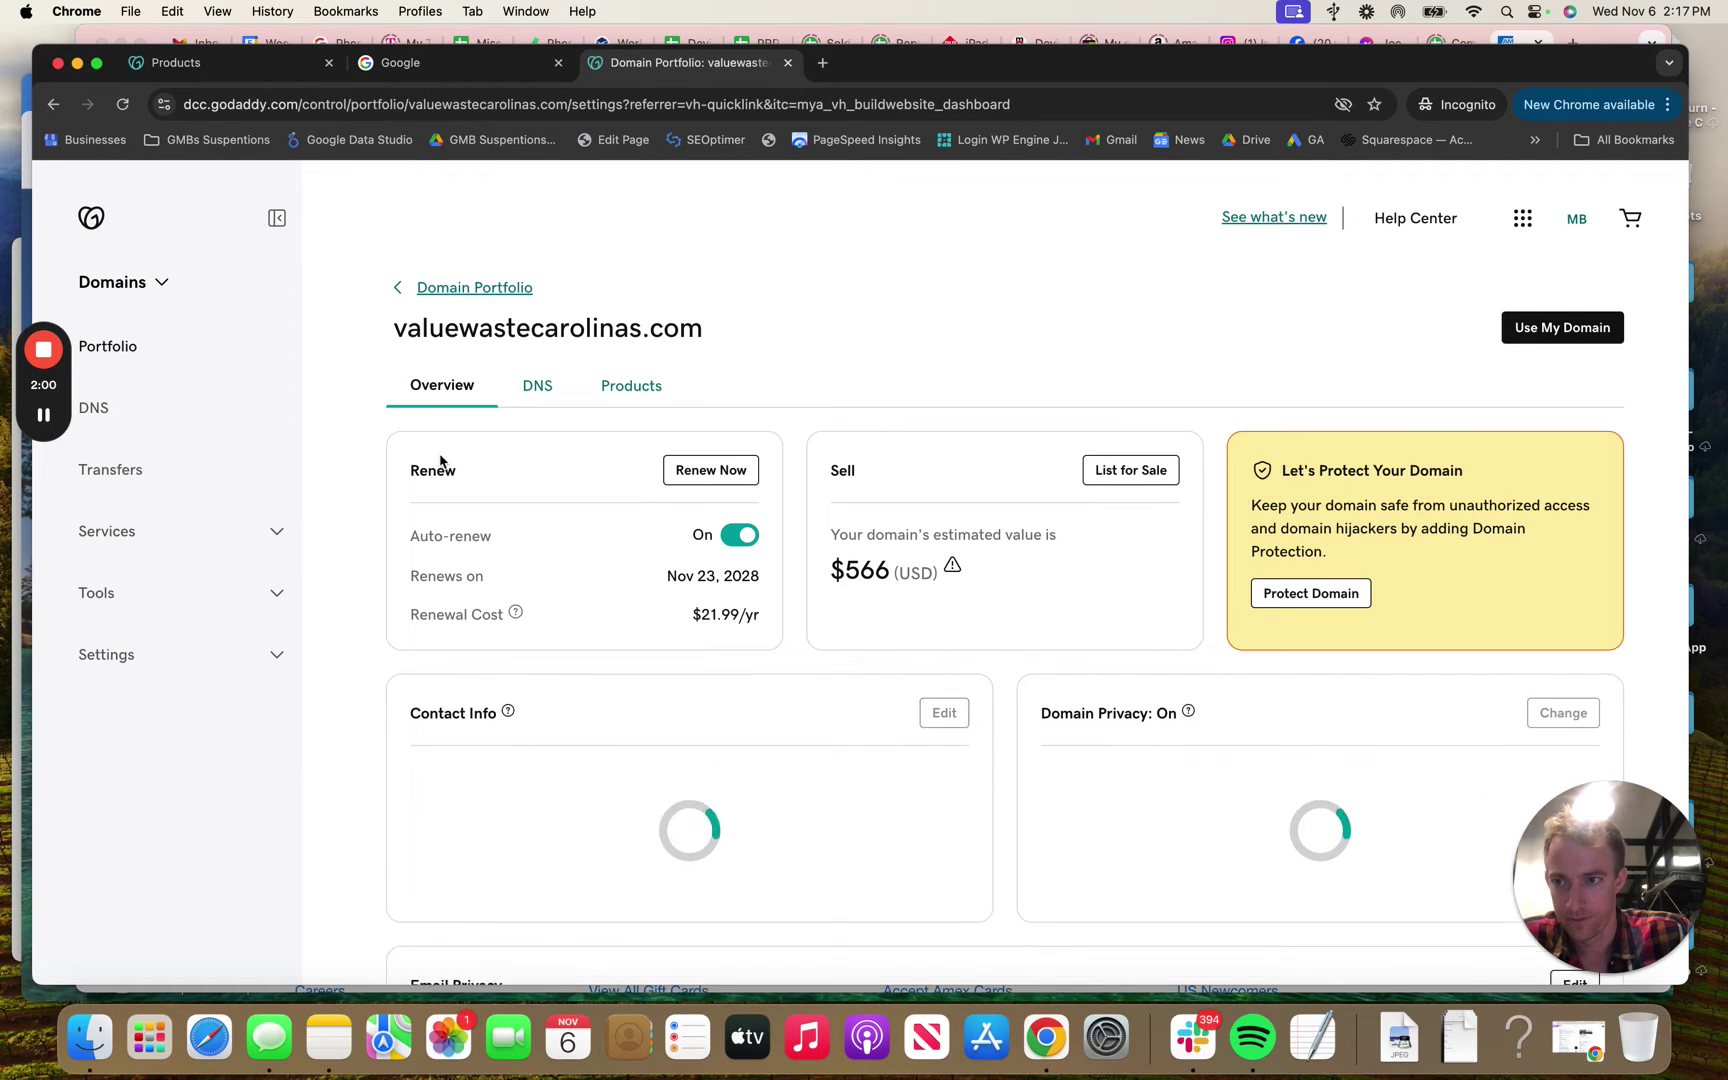
pyautogui.click(143, 659)
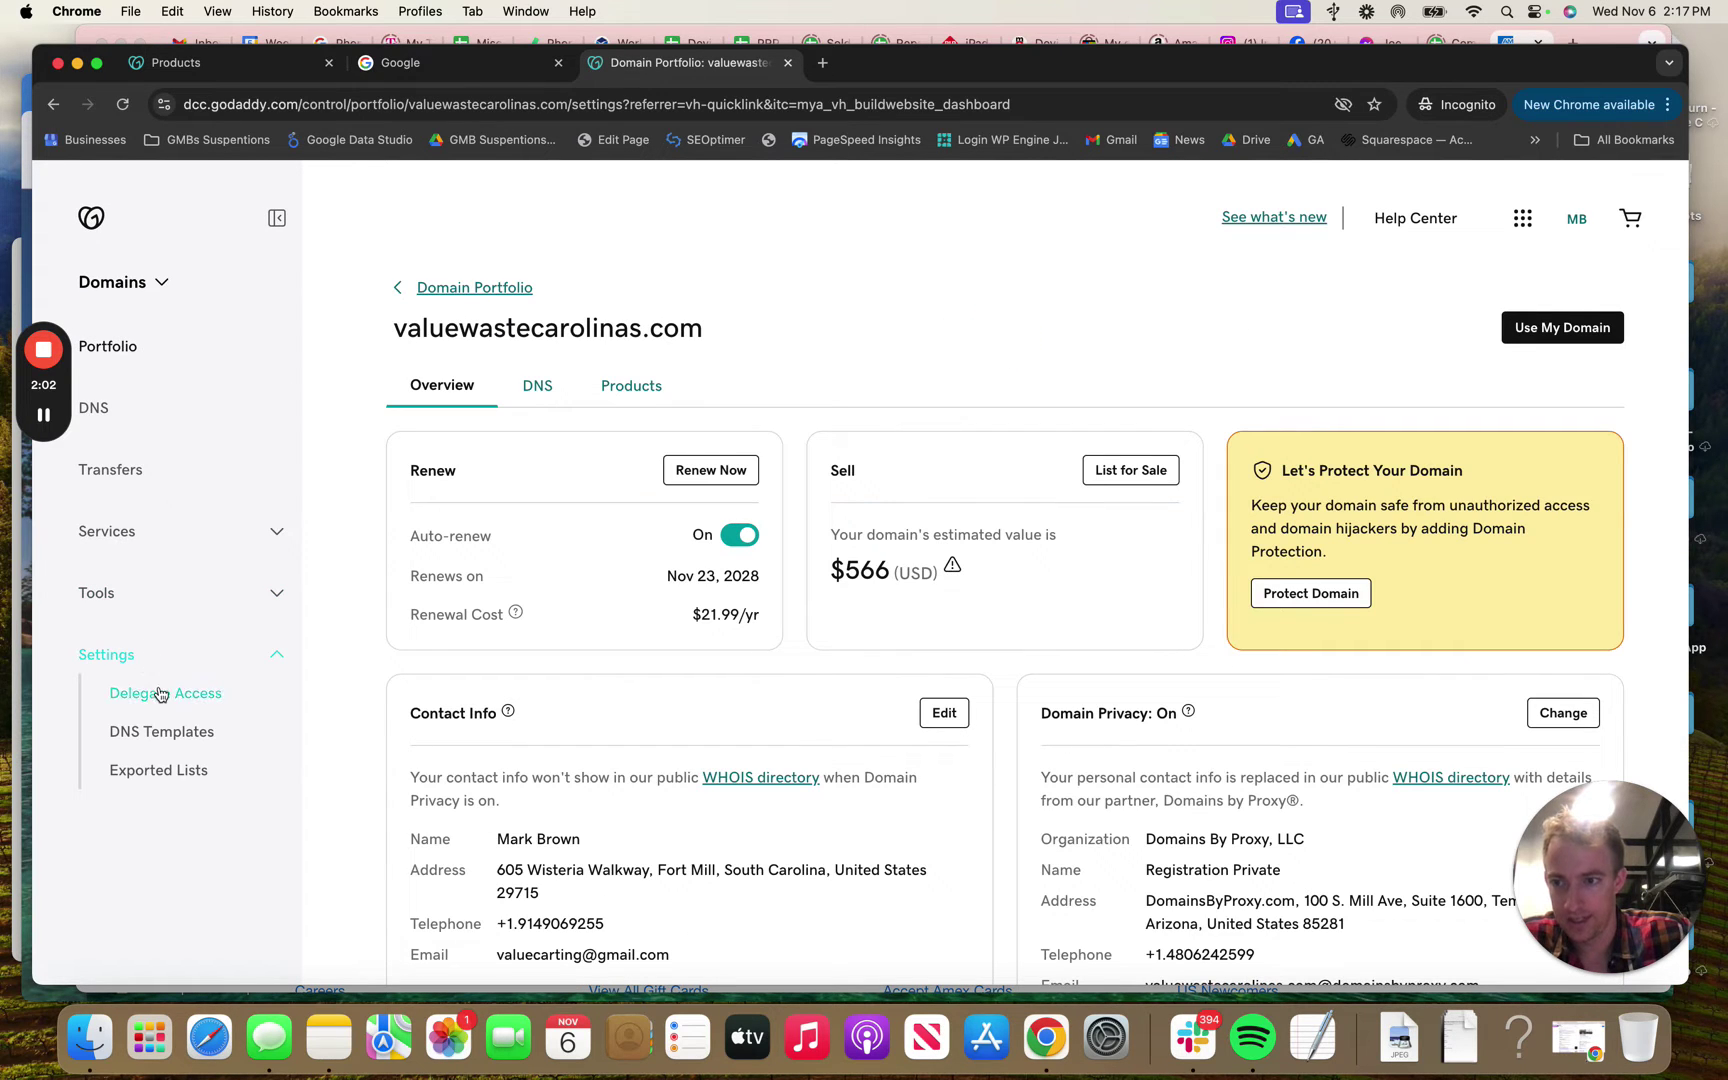
pyautogui.scroll(-3, 552, 610)
pyautogui.scroll(-2, 555, 615)
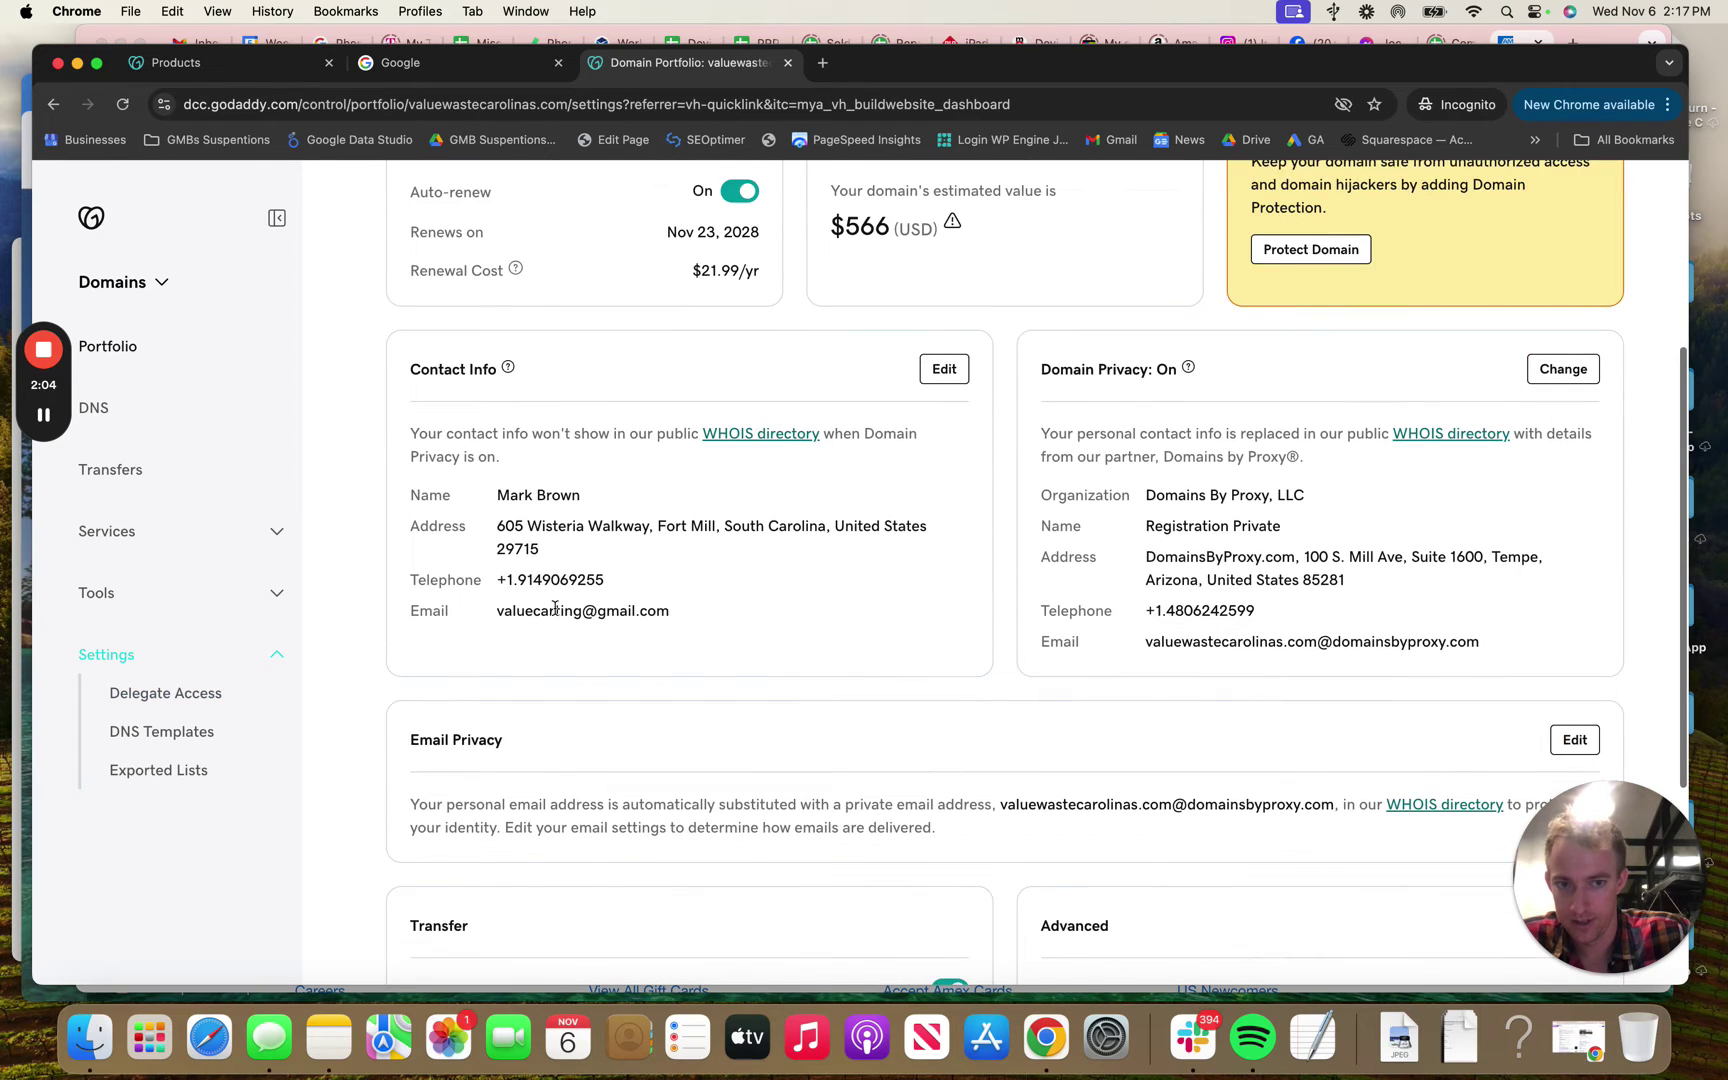
pyautogui.scroll(-3, 556, 614)
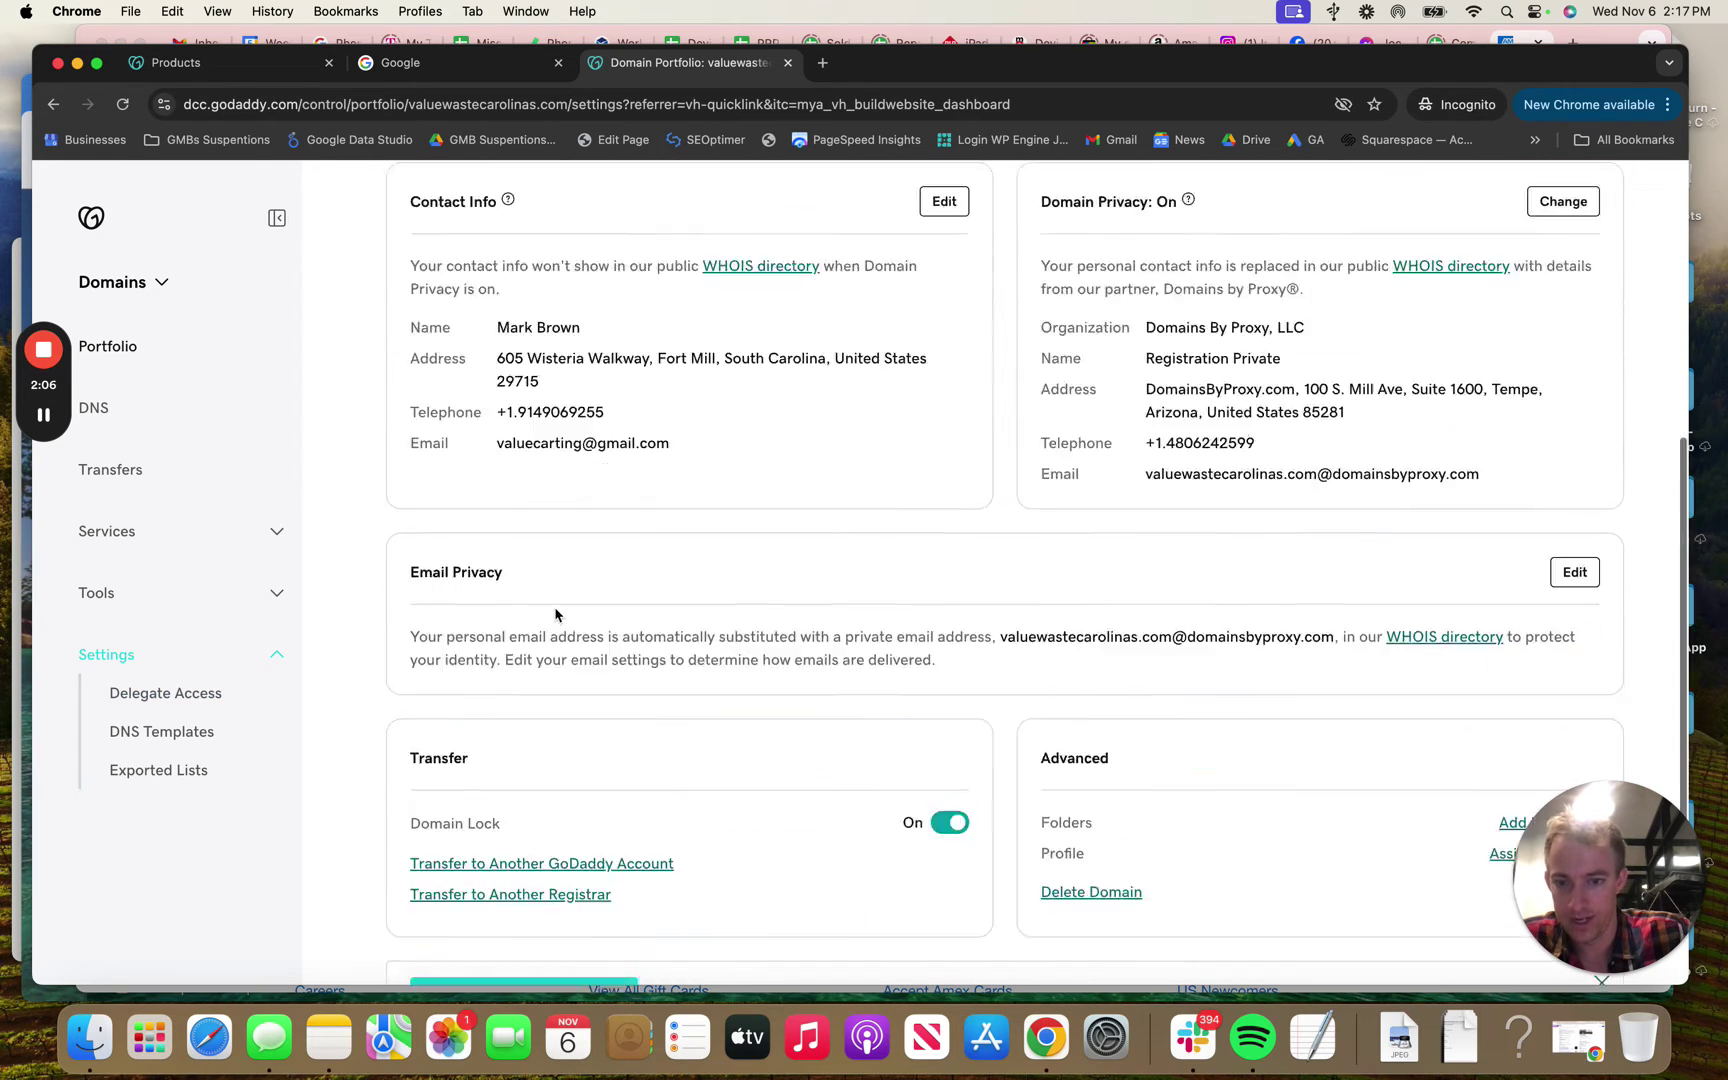
pyautogui.scroll(5, 555, 614)
pyautogui.click(162, 701)
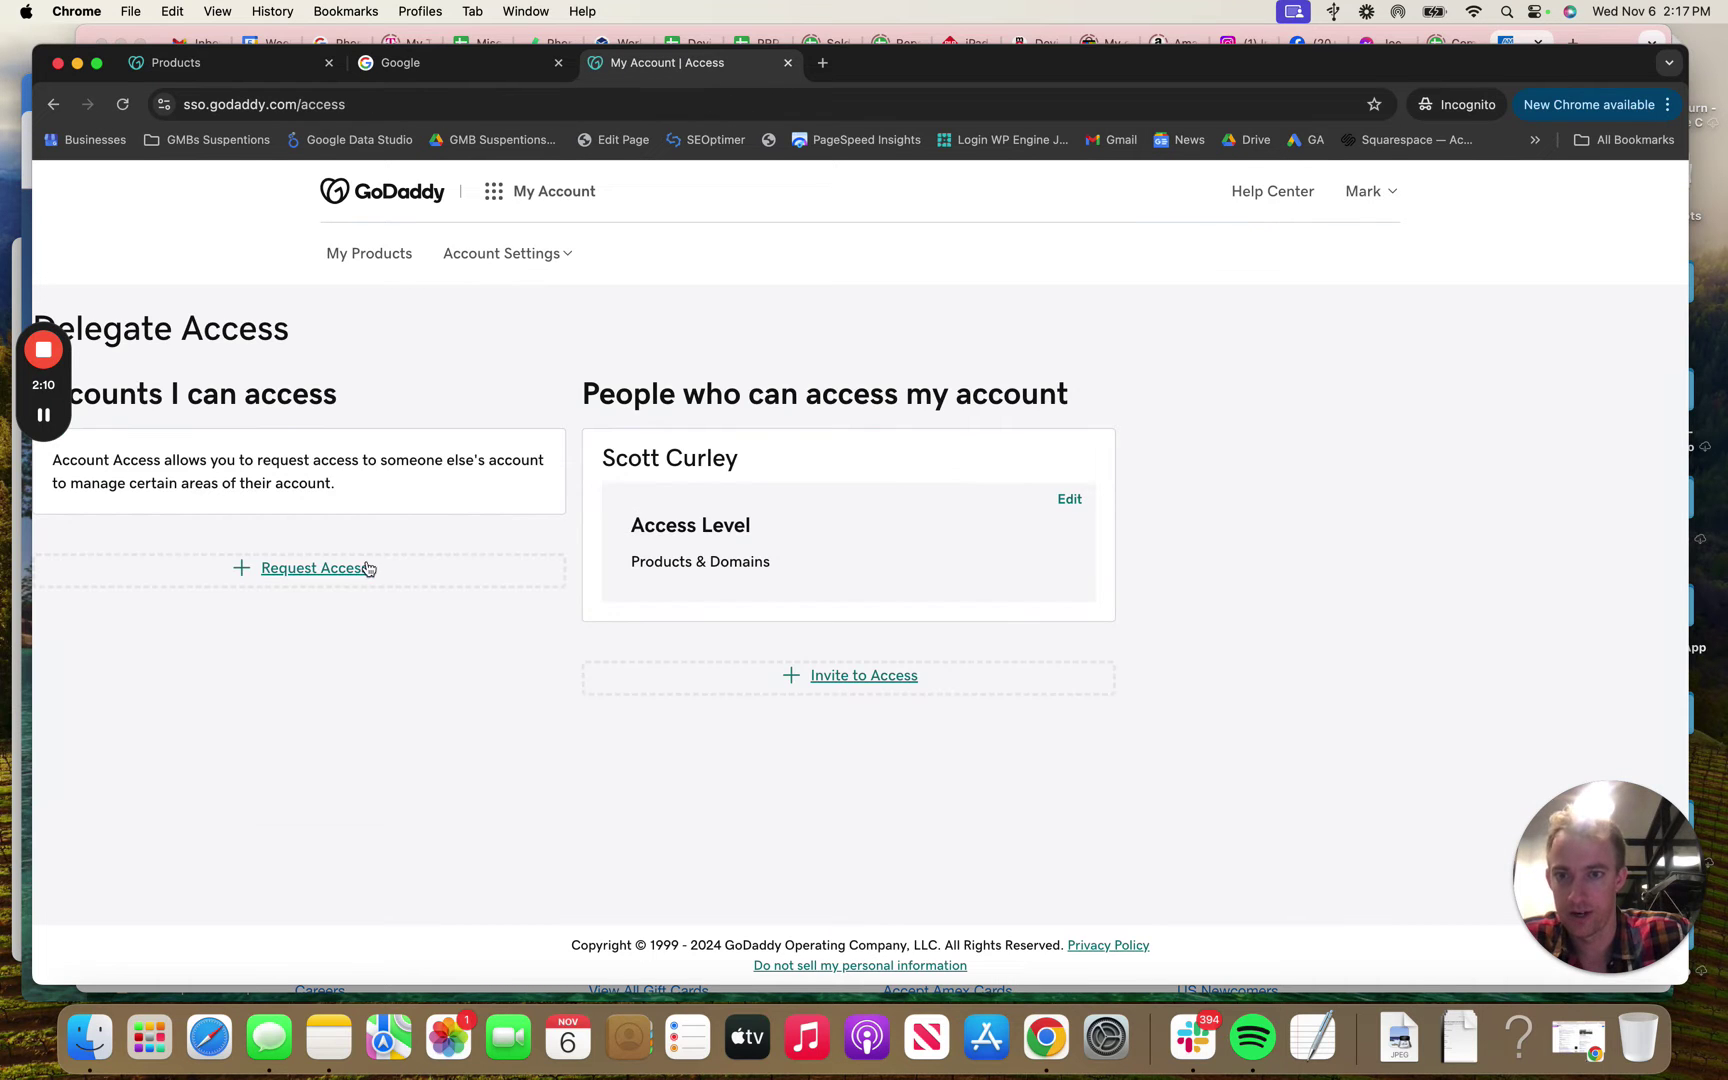
# - Invite a delegate by name and email with Products, Domains, & Purchase access
pyautogui.tripleClick(688, 459)
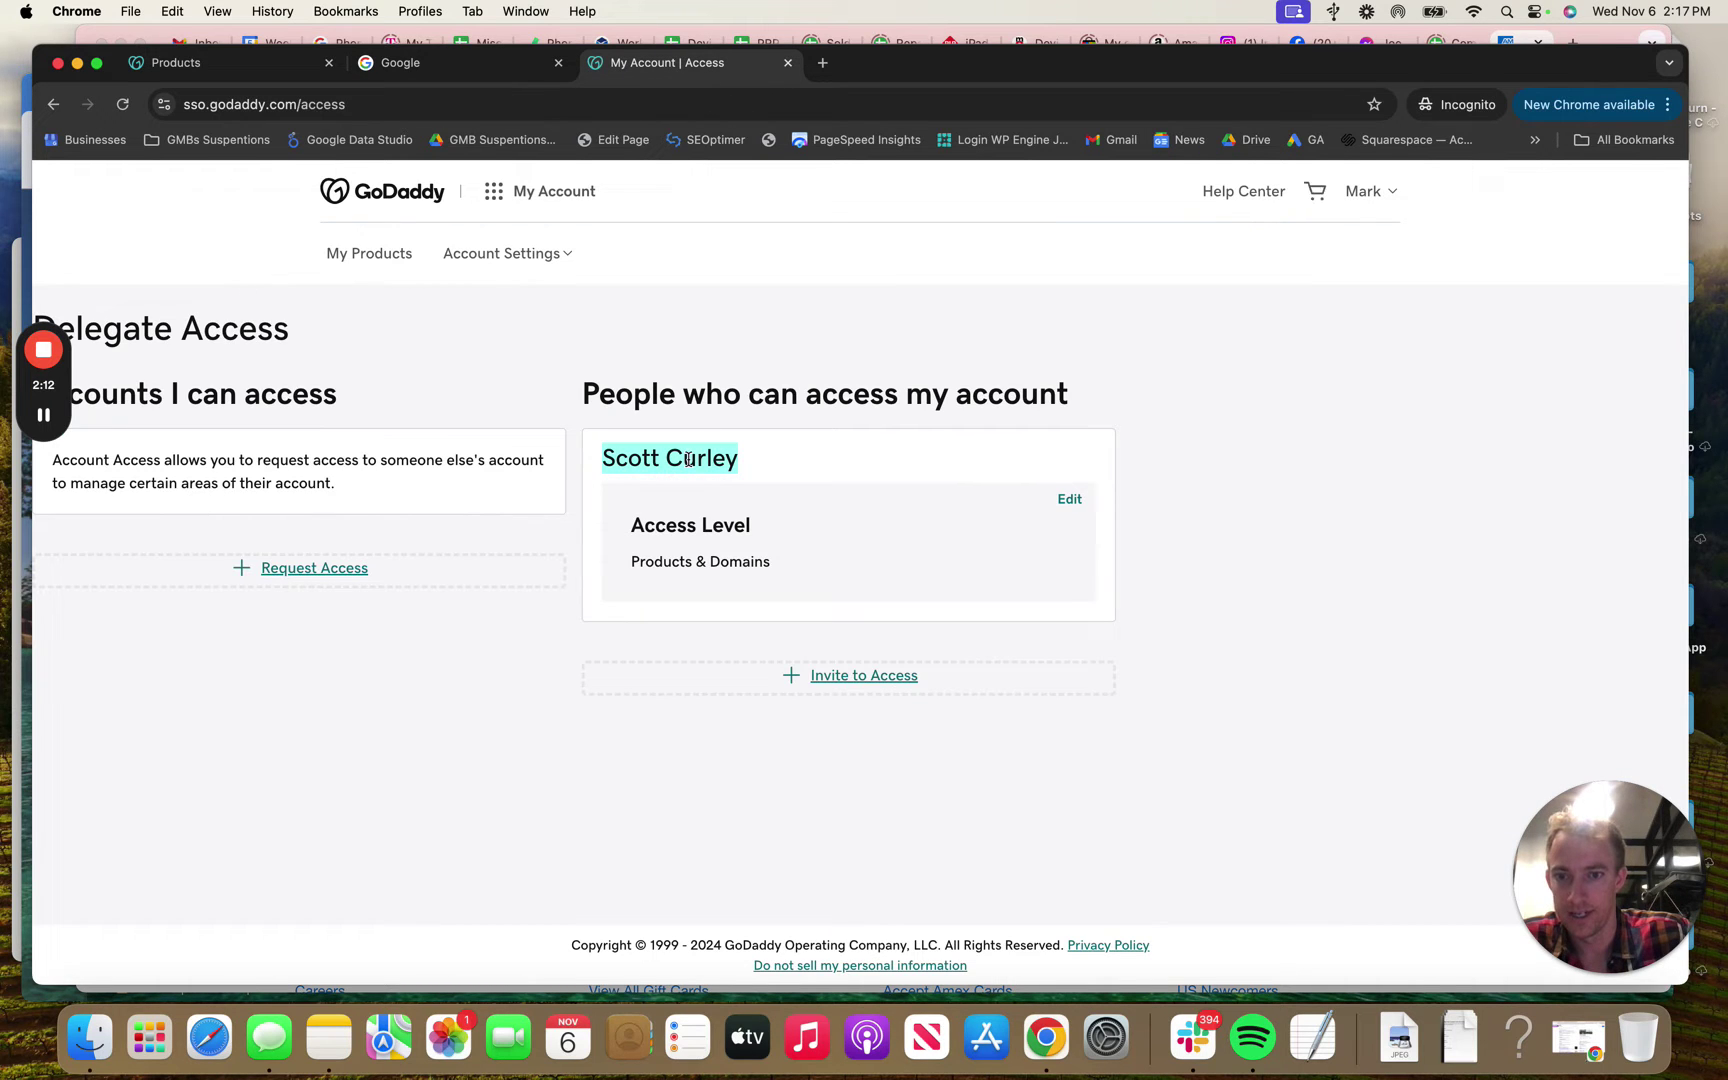
pyautogui.click(837, 676)
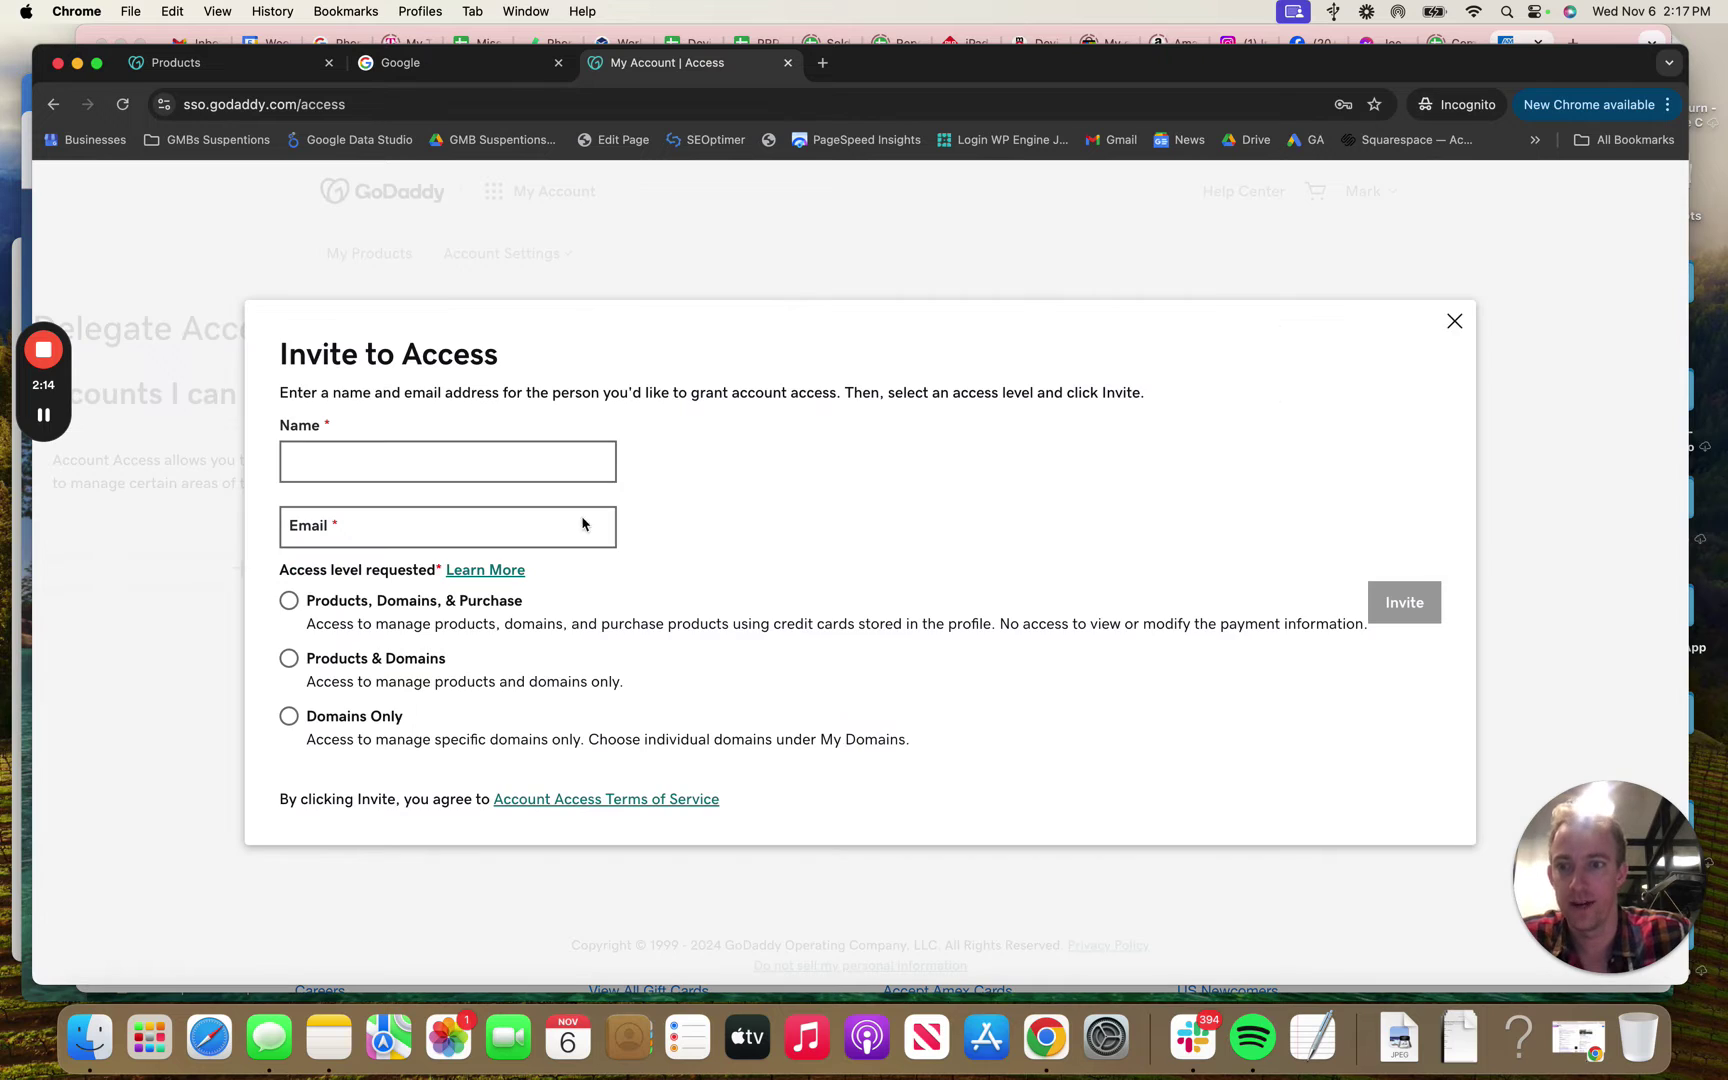
pyautogui.click(490, 465)
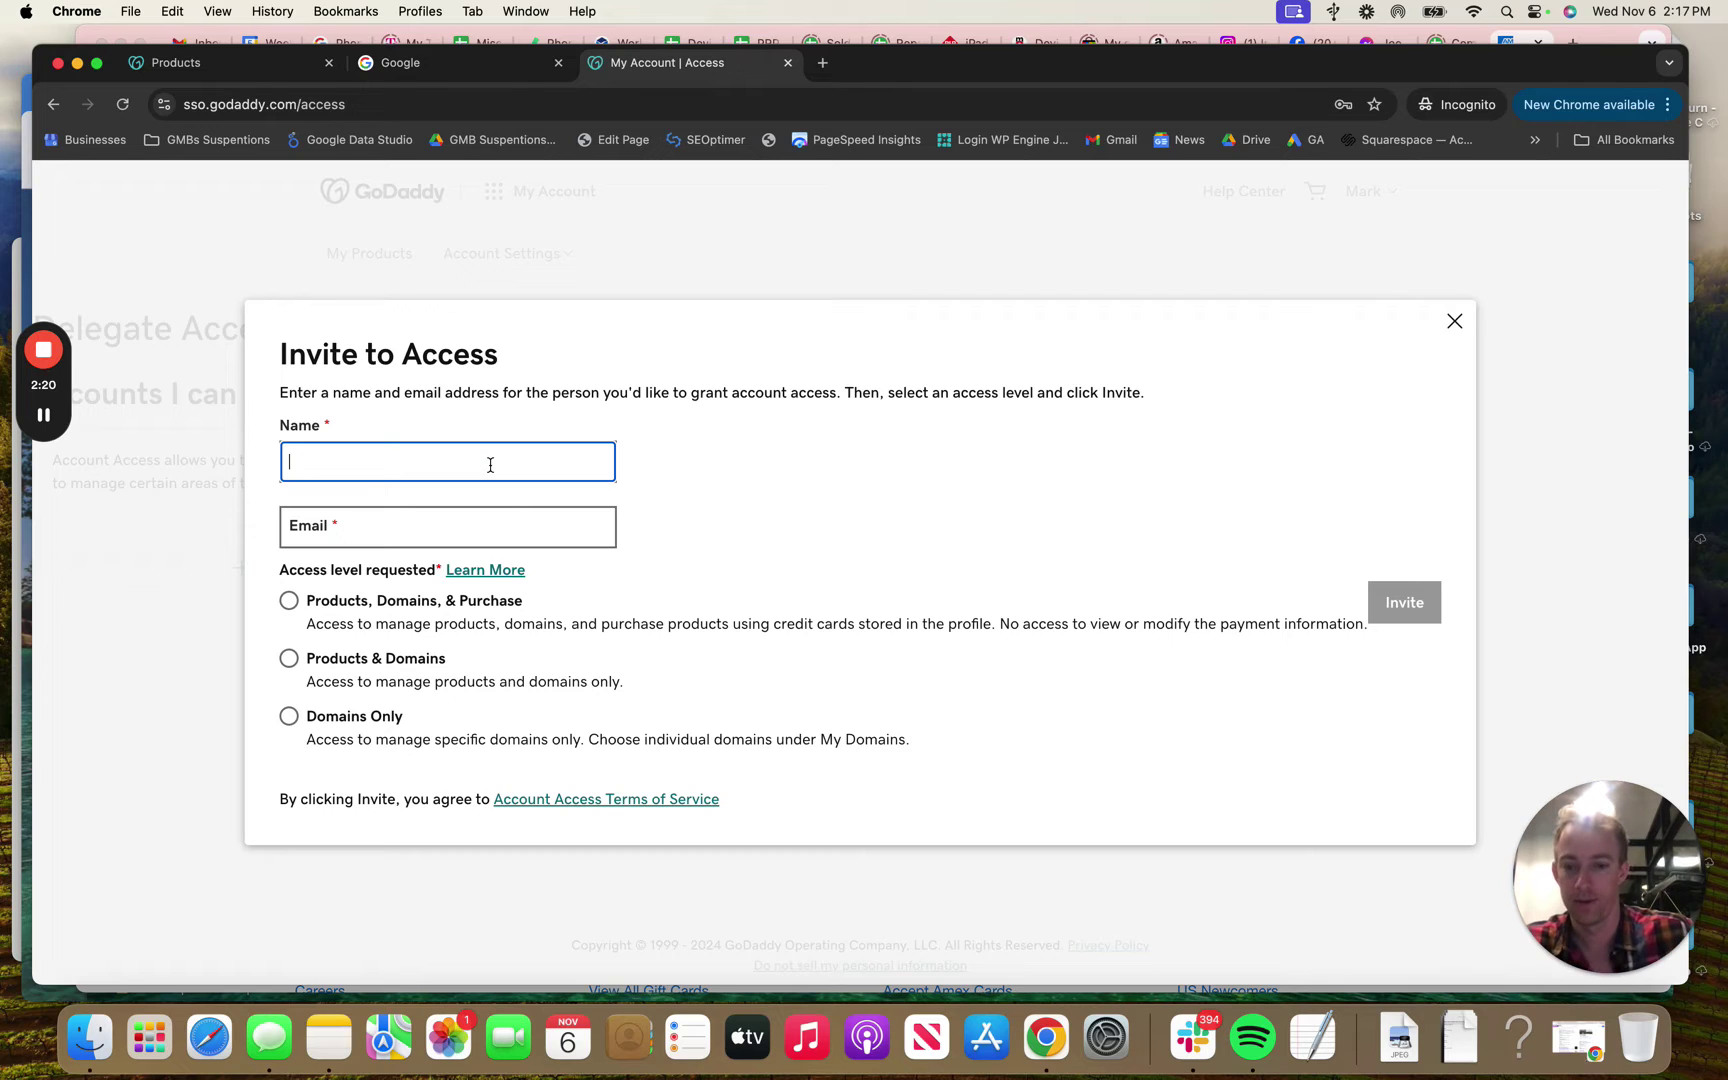
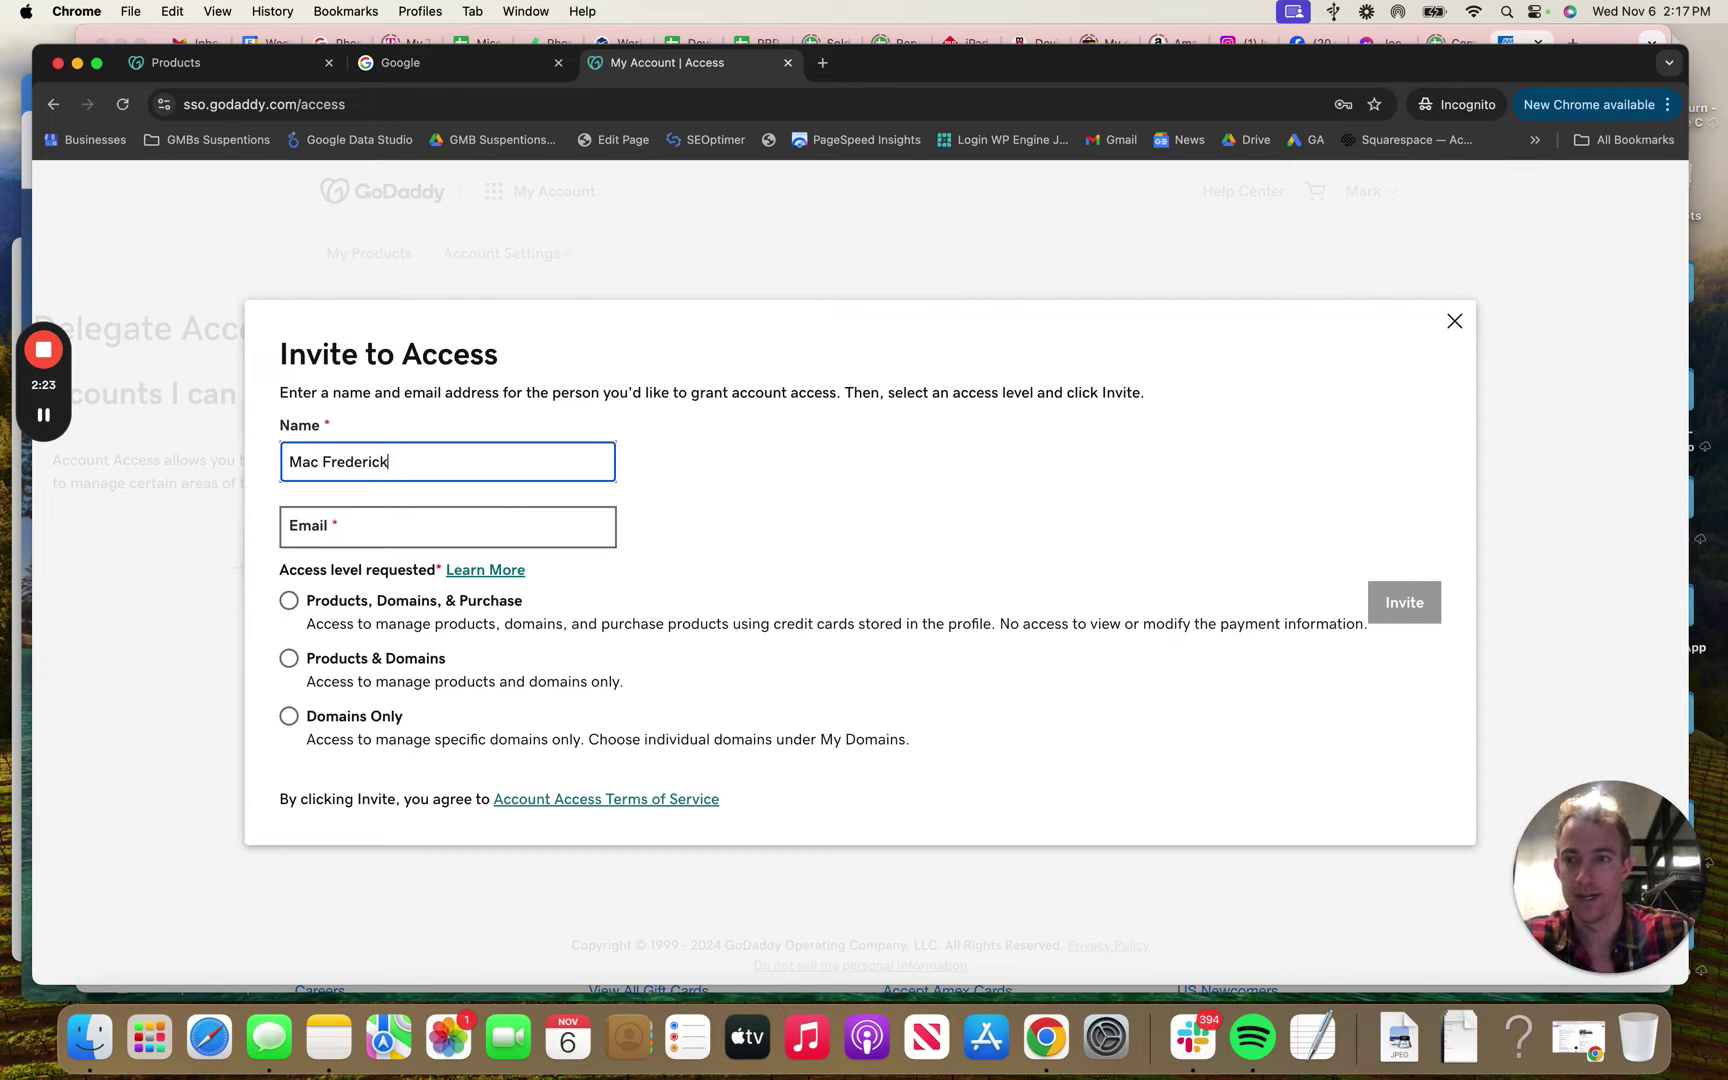
pyautogui.press('Tab')
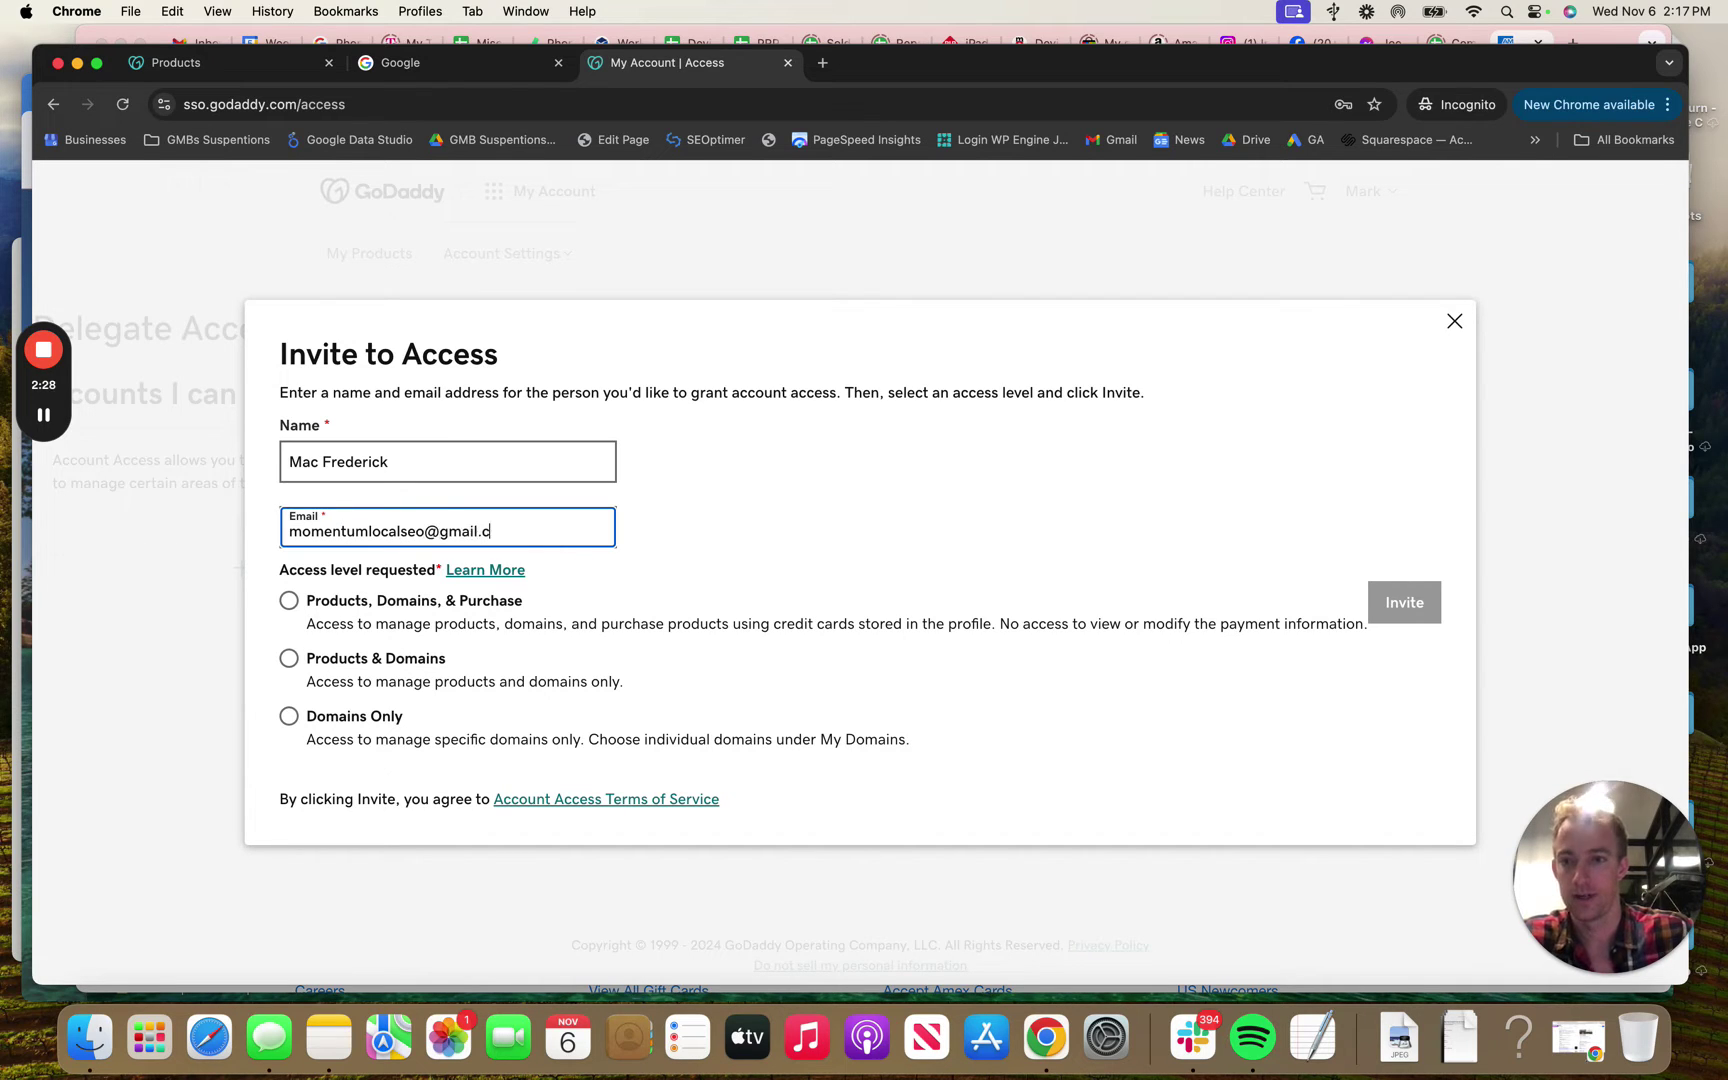
pyautogui.click(362, 616)
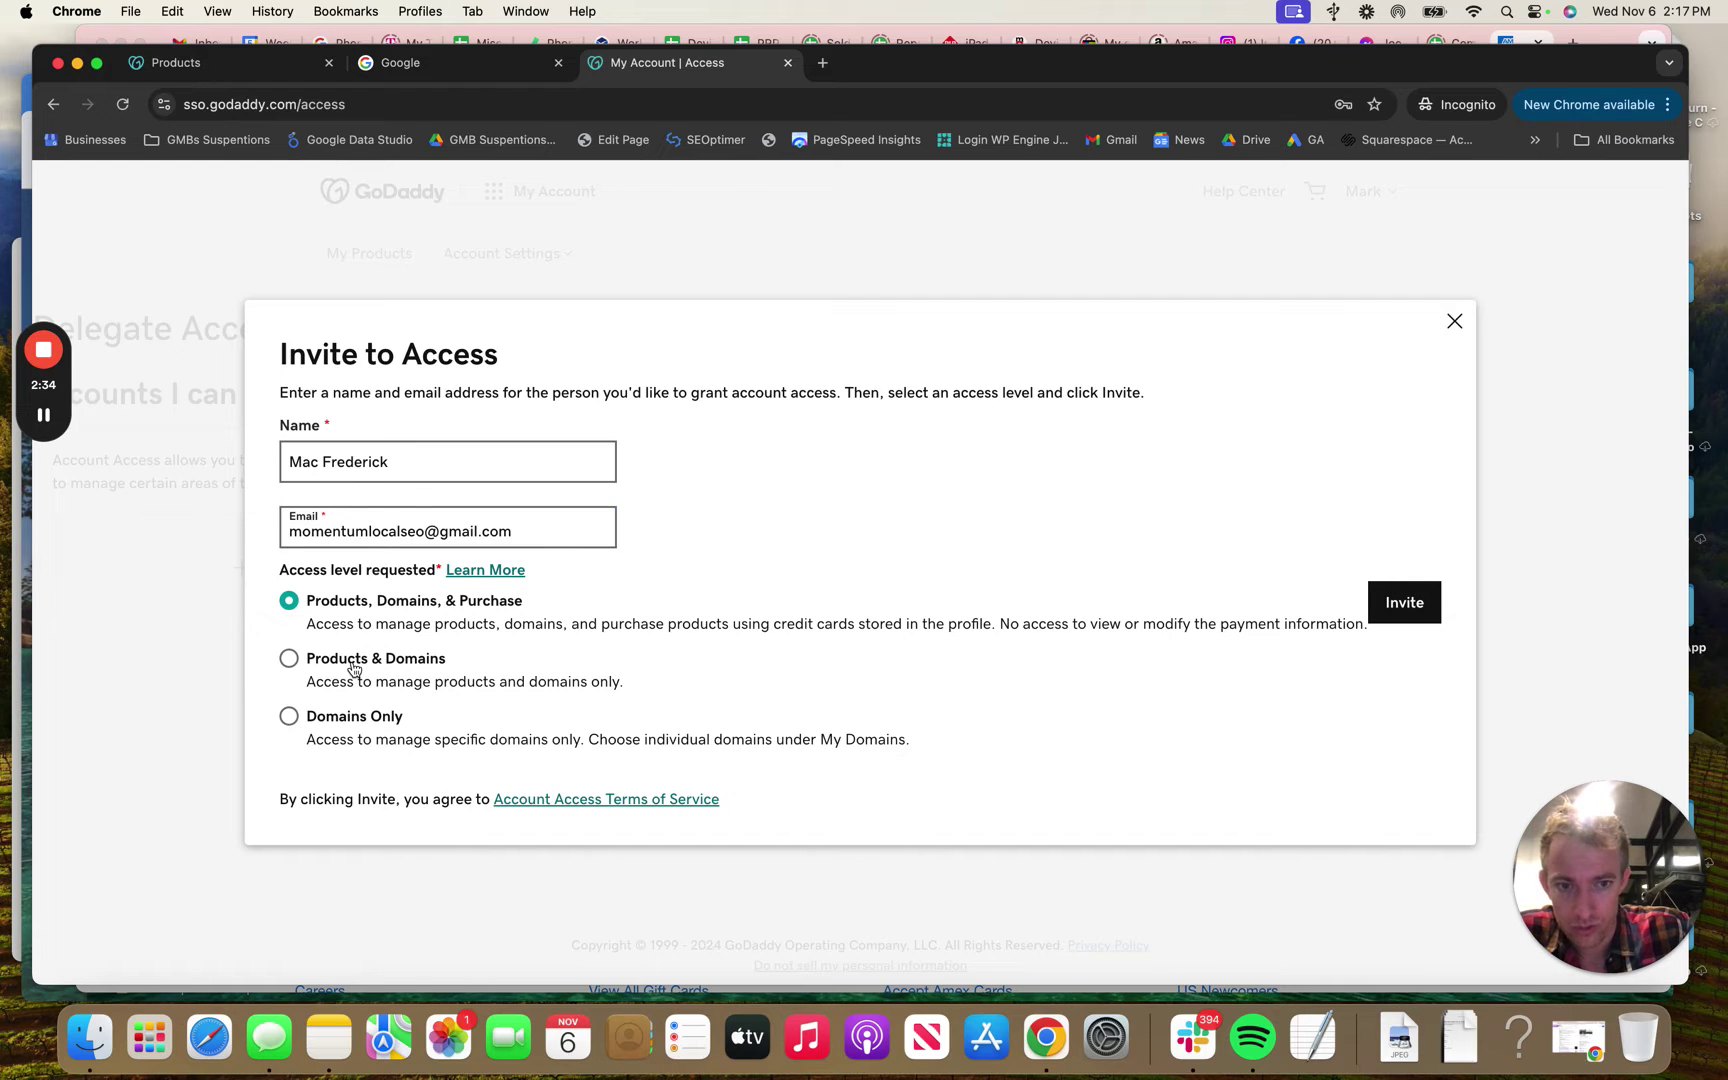
pyautogui.click(1404, 603)
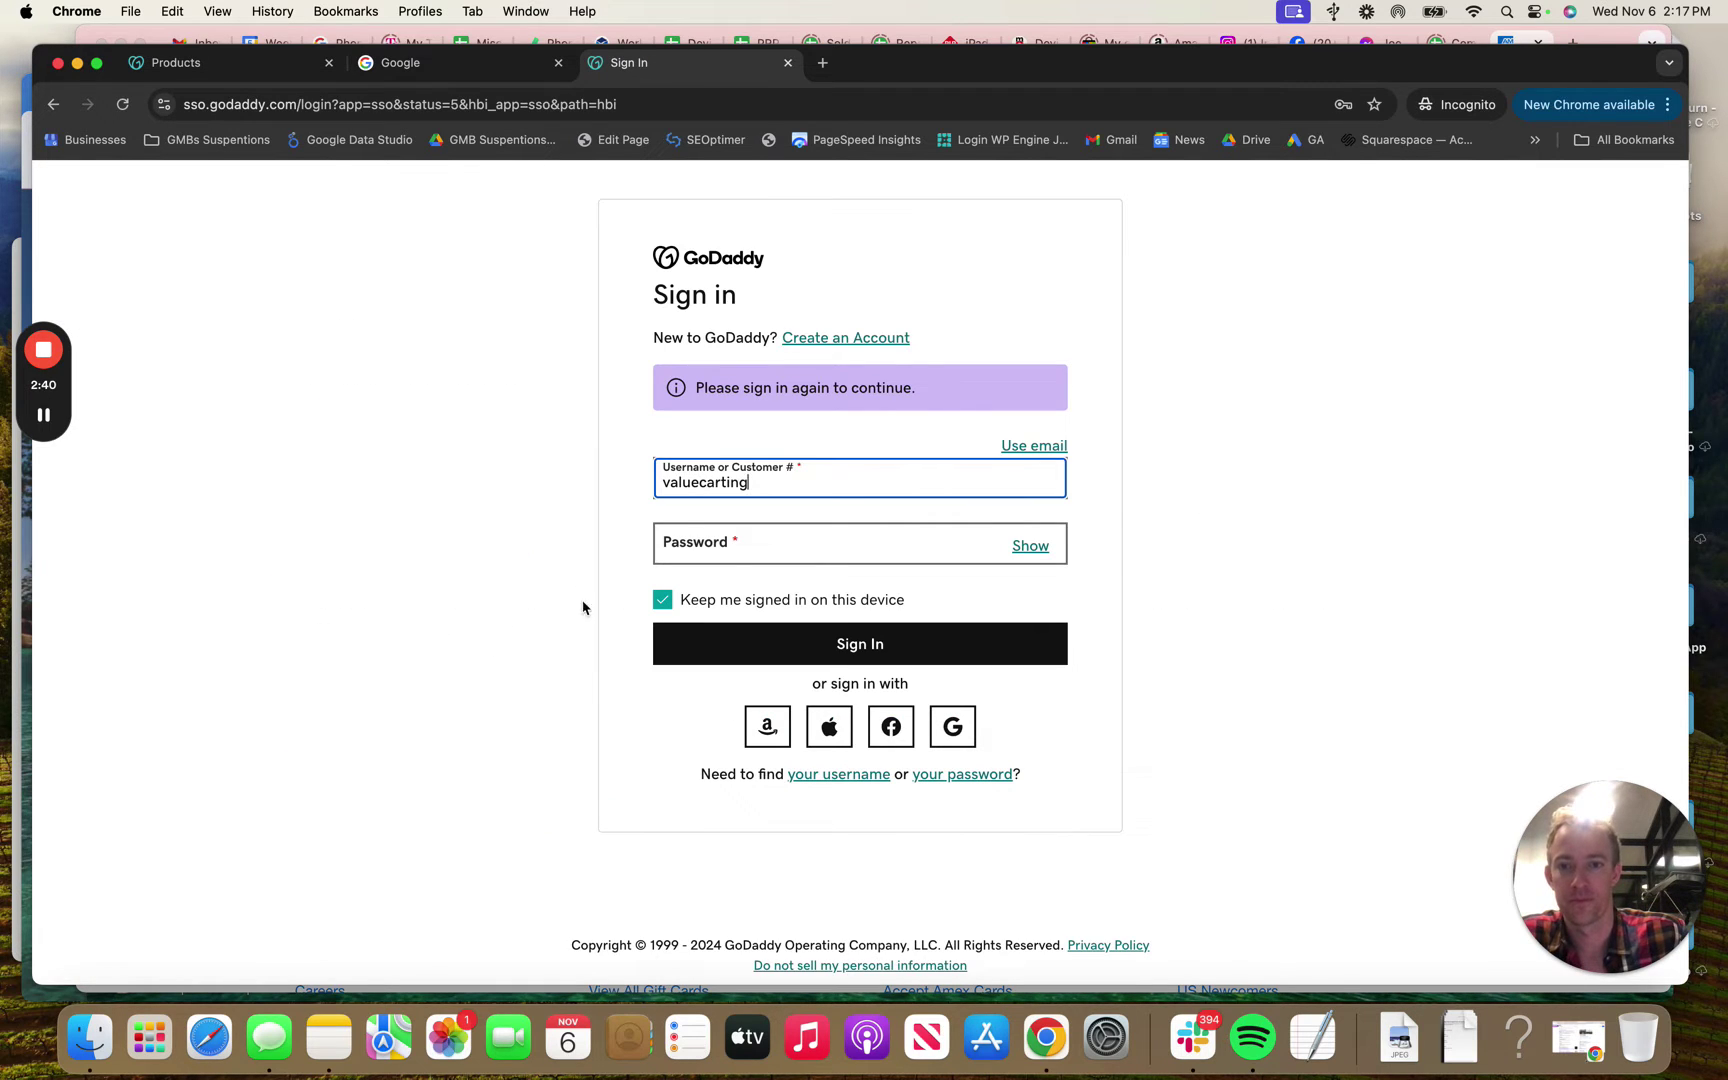
# - Sign in with the saved password and skip phone verification on Account Checkup
pyautogui.click(742, 552)
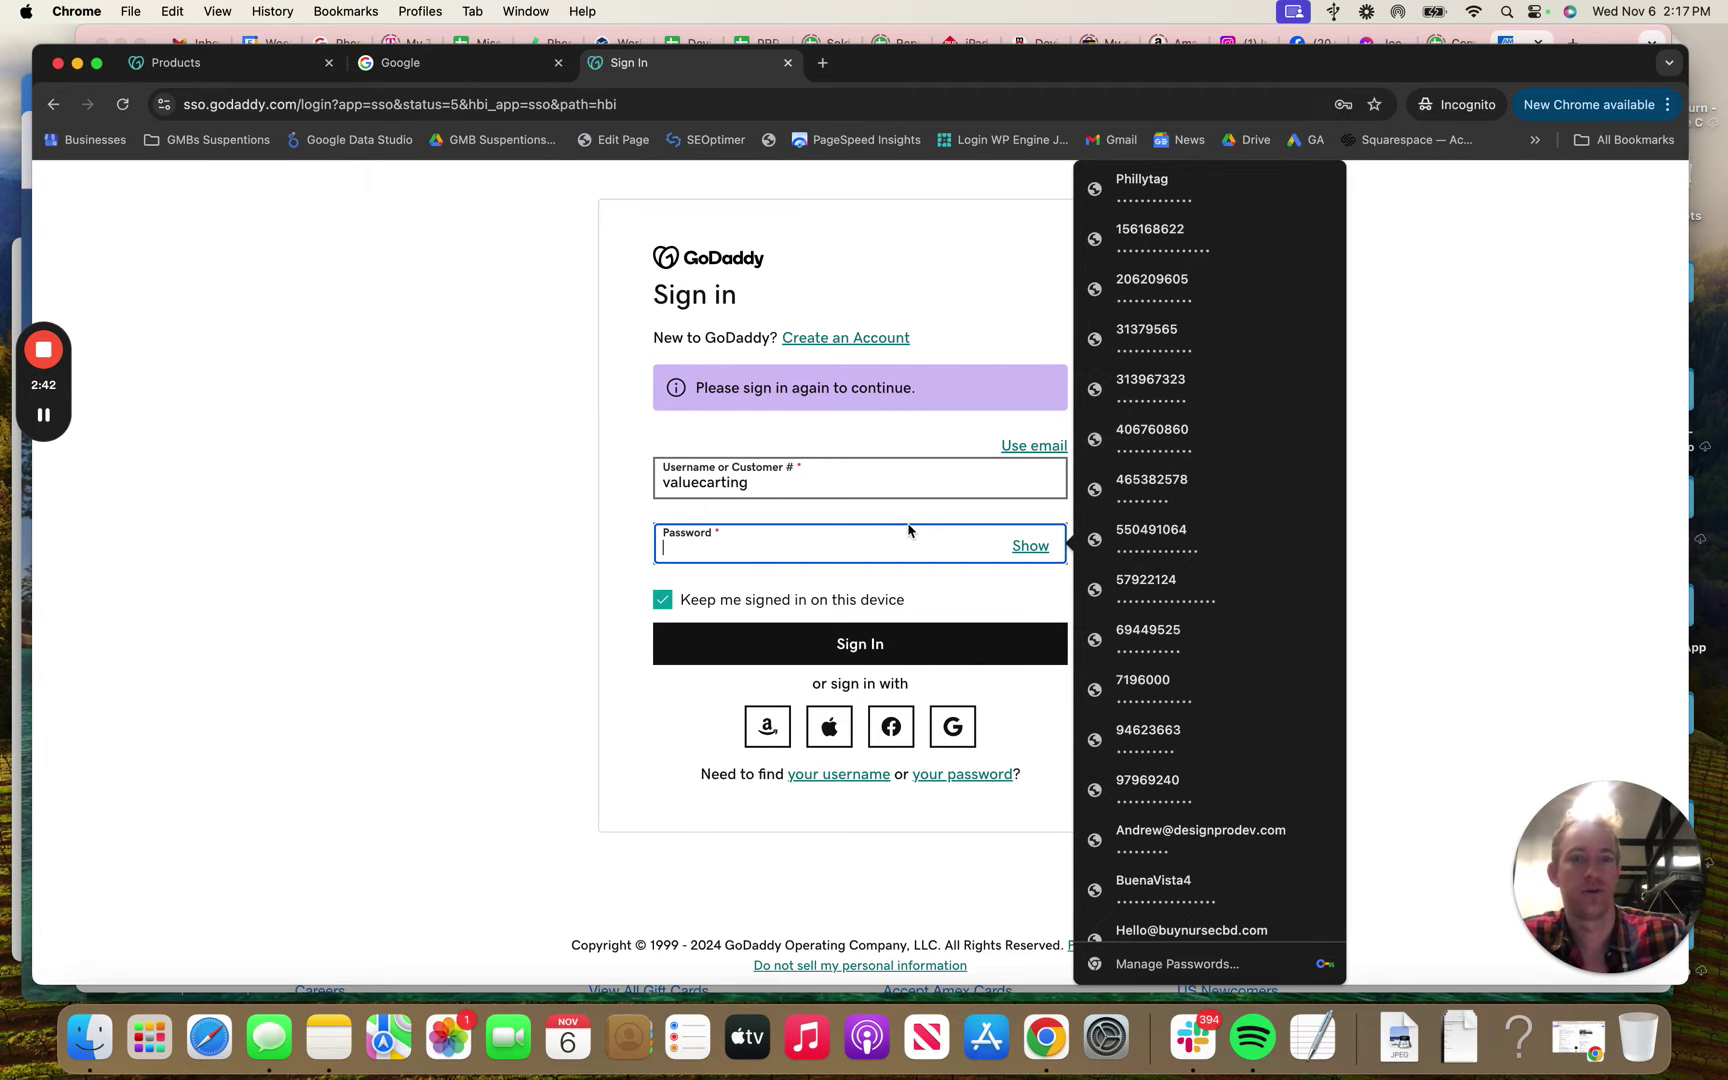
pyautogui.press('super+v')
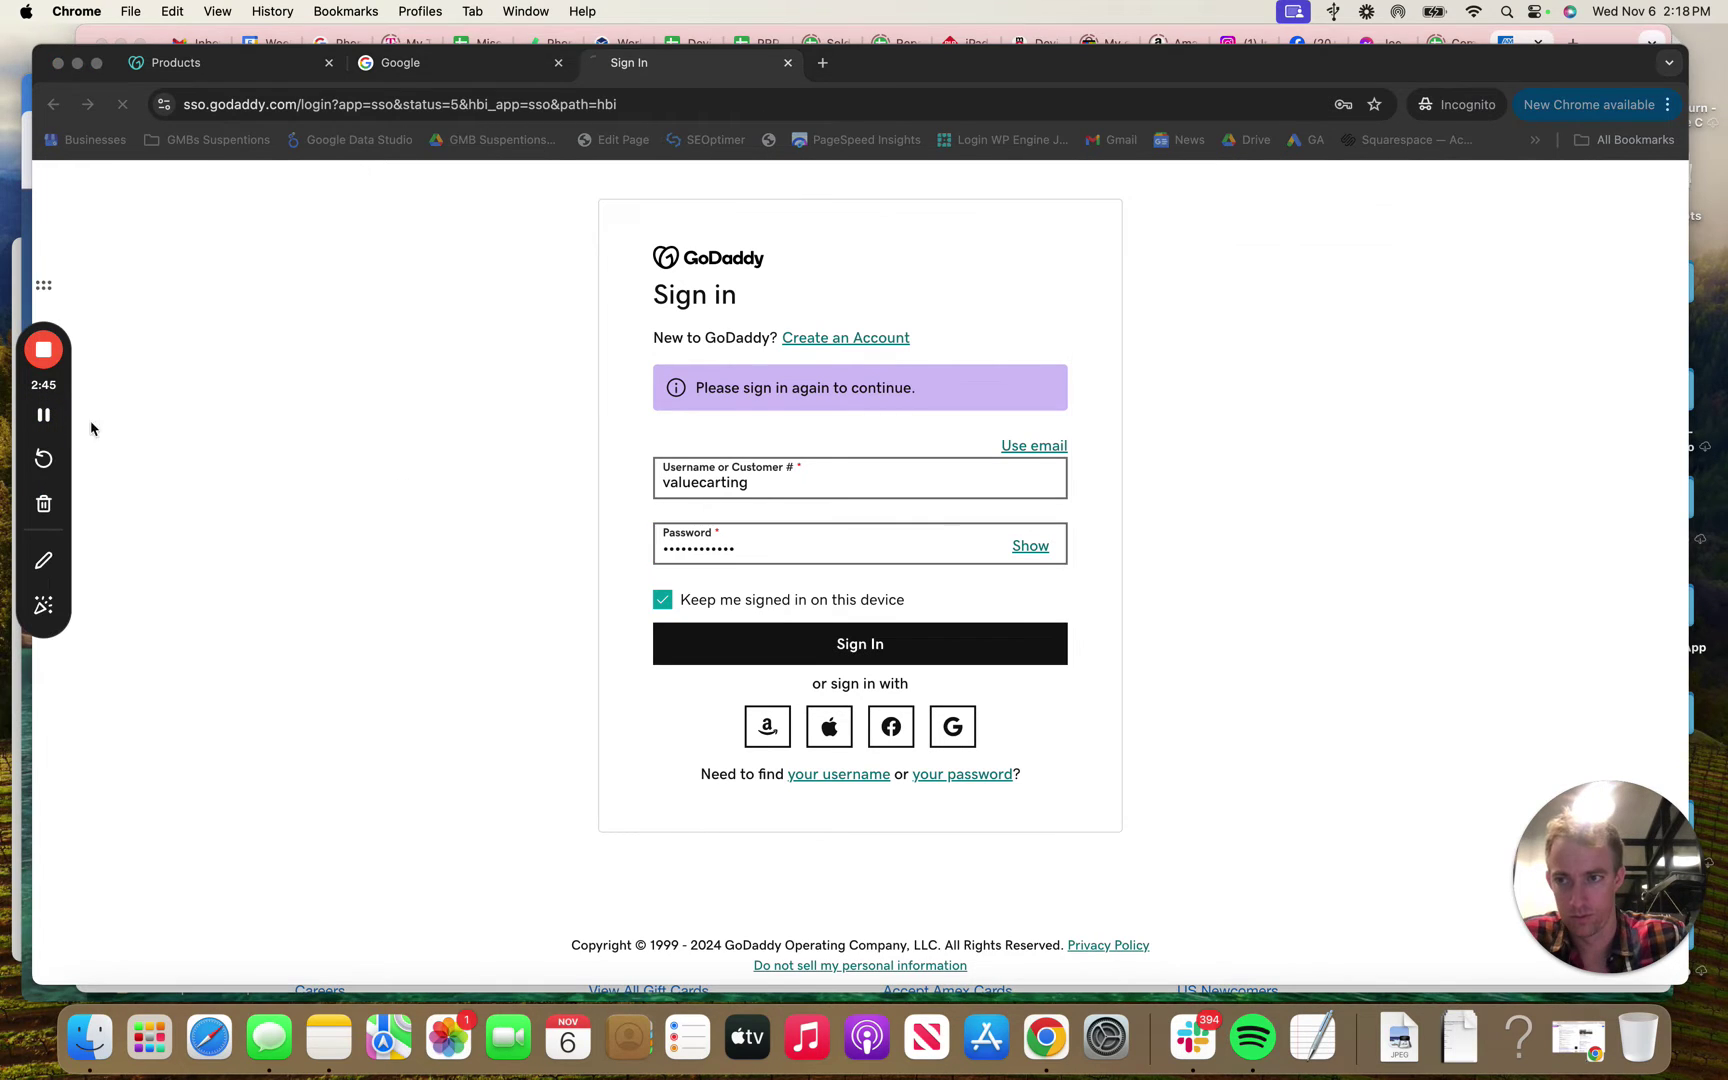
pyautogui.press('Return')
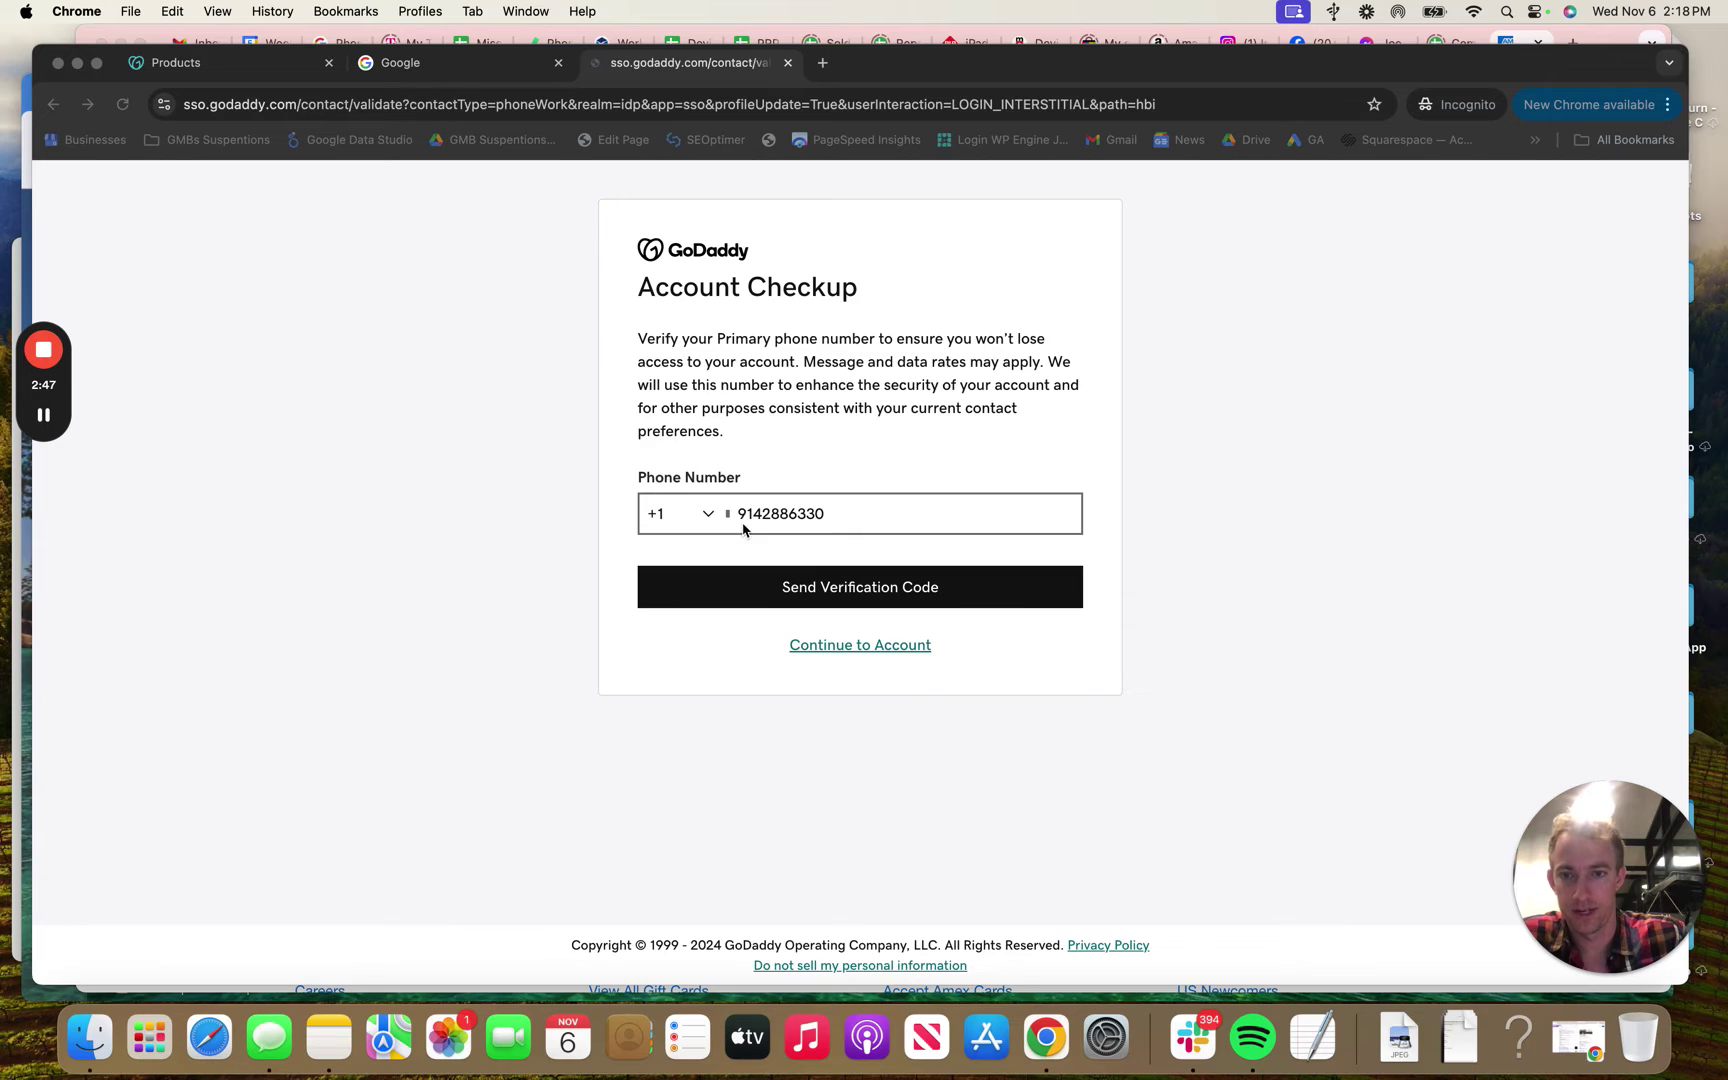
pyautogui.doubleClick(805, 514)
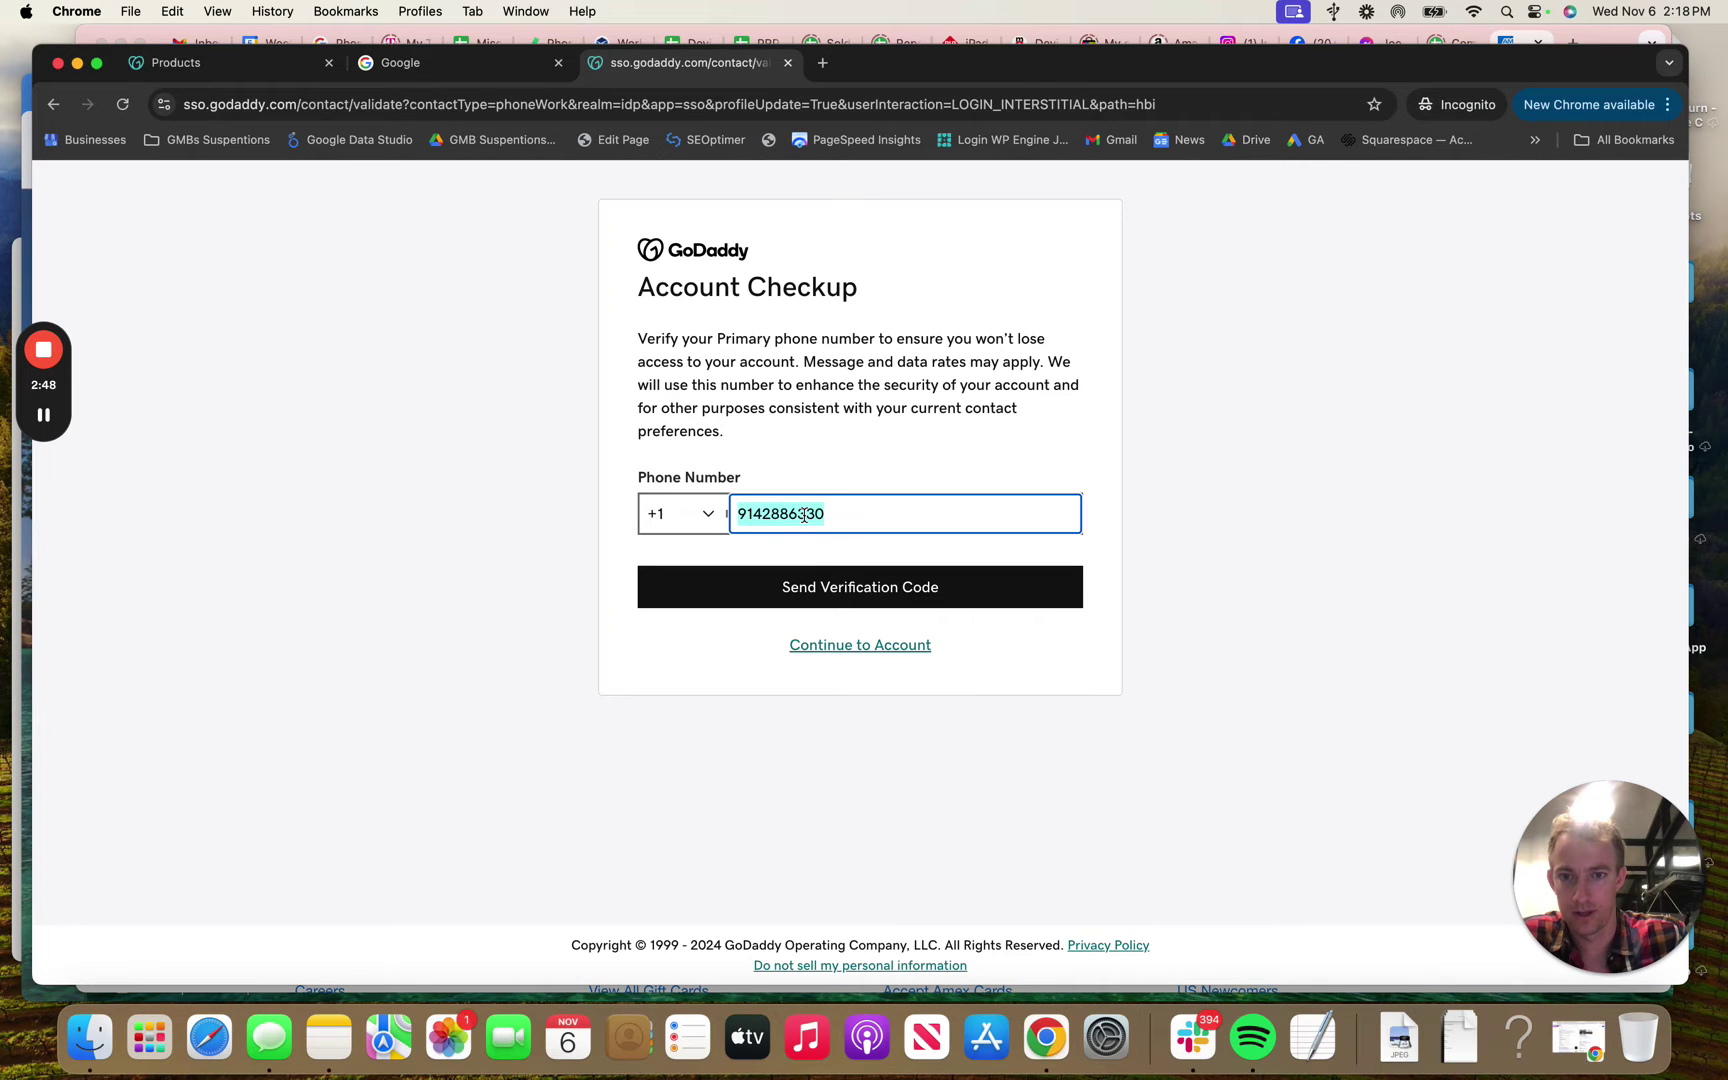
pyautogui.click(876, 656)
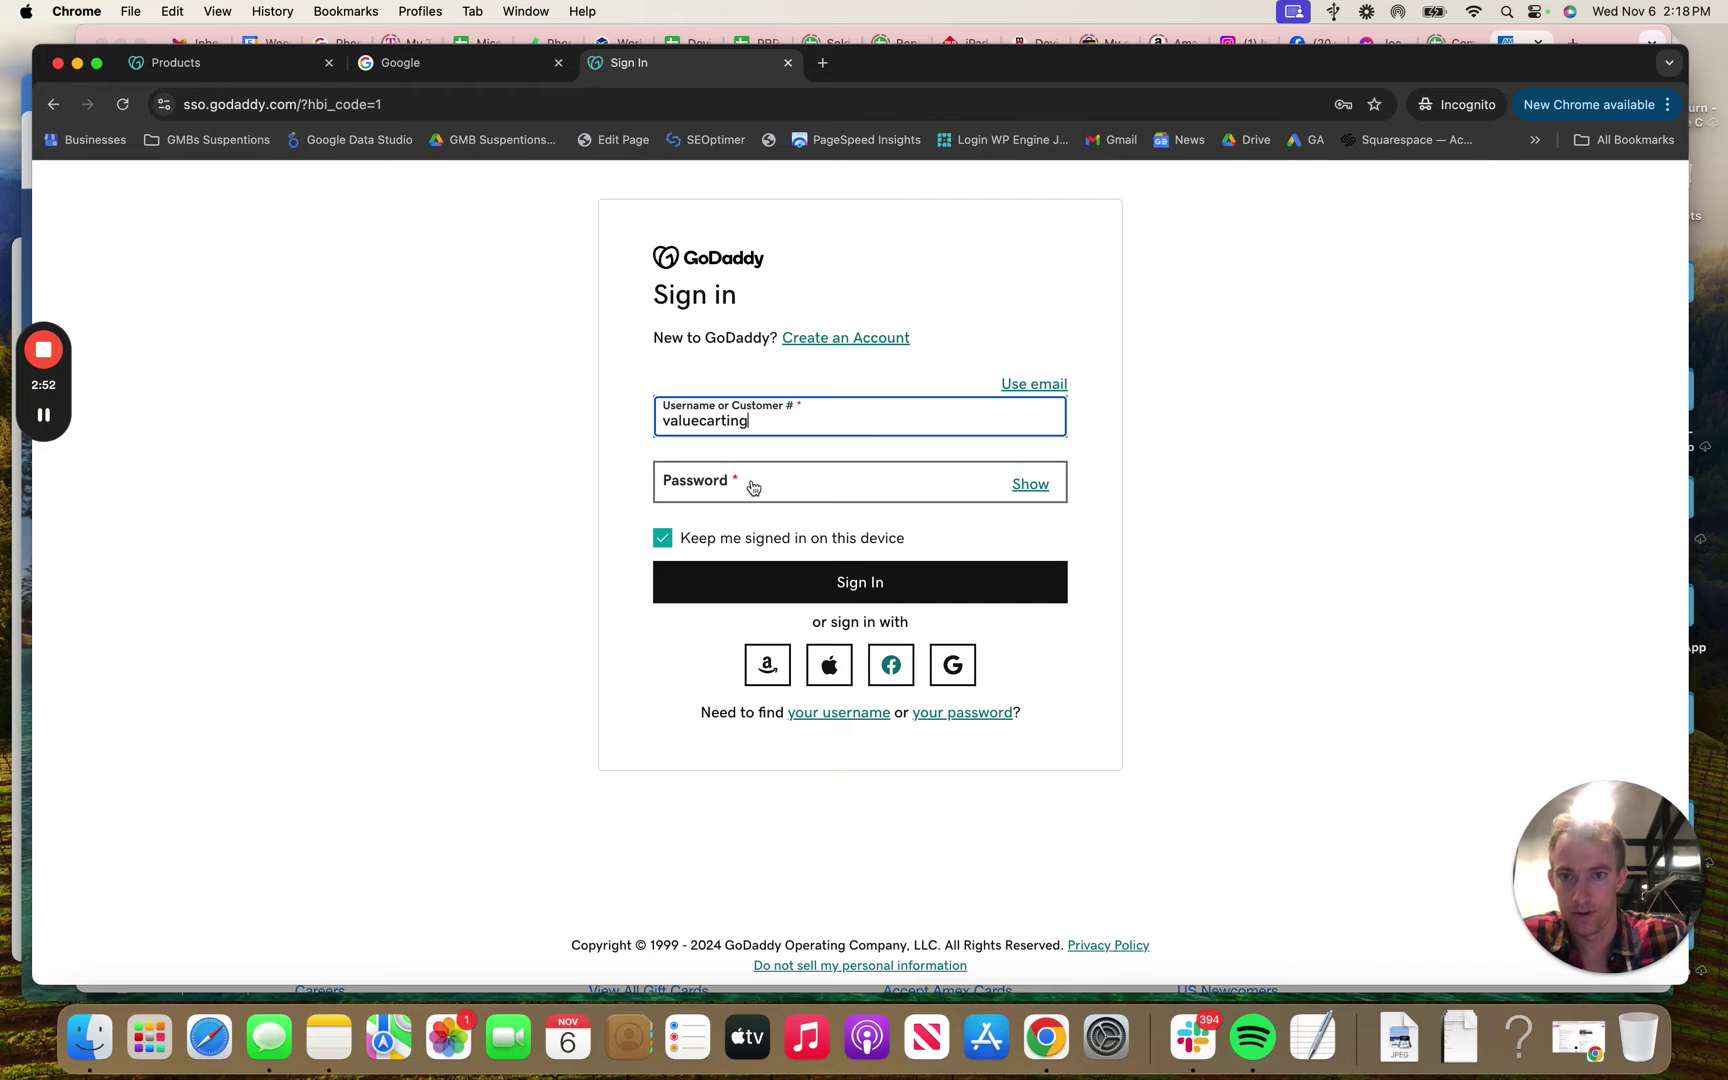
# - Sign in once more with the saved password to reach My Products
pyautogui.click(758, 487)
pyautogui.press('super+v')
pyautogui.click(809, 586)
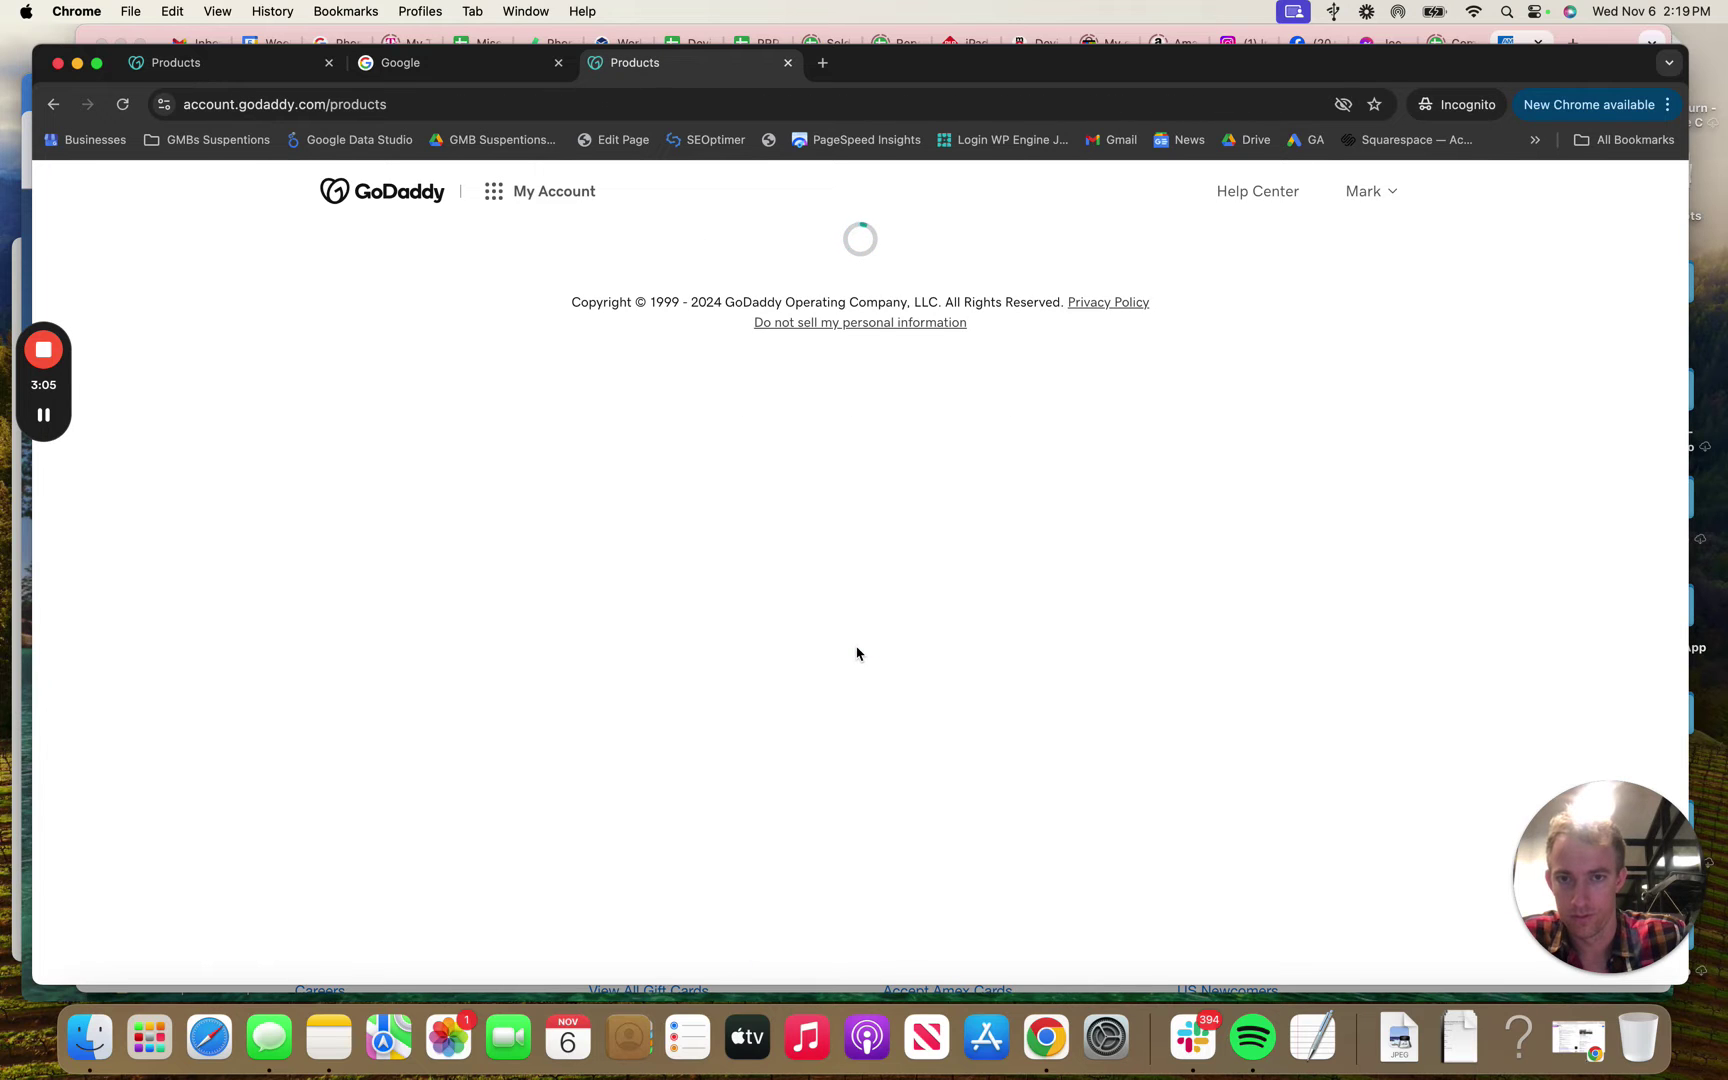
pyautogui.scroll(-7, 998, 595)
pyautogui.scroll(2, 998, 595)
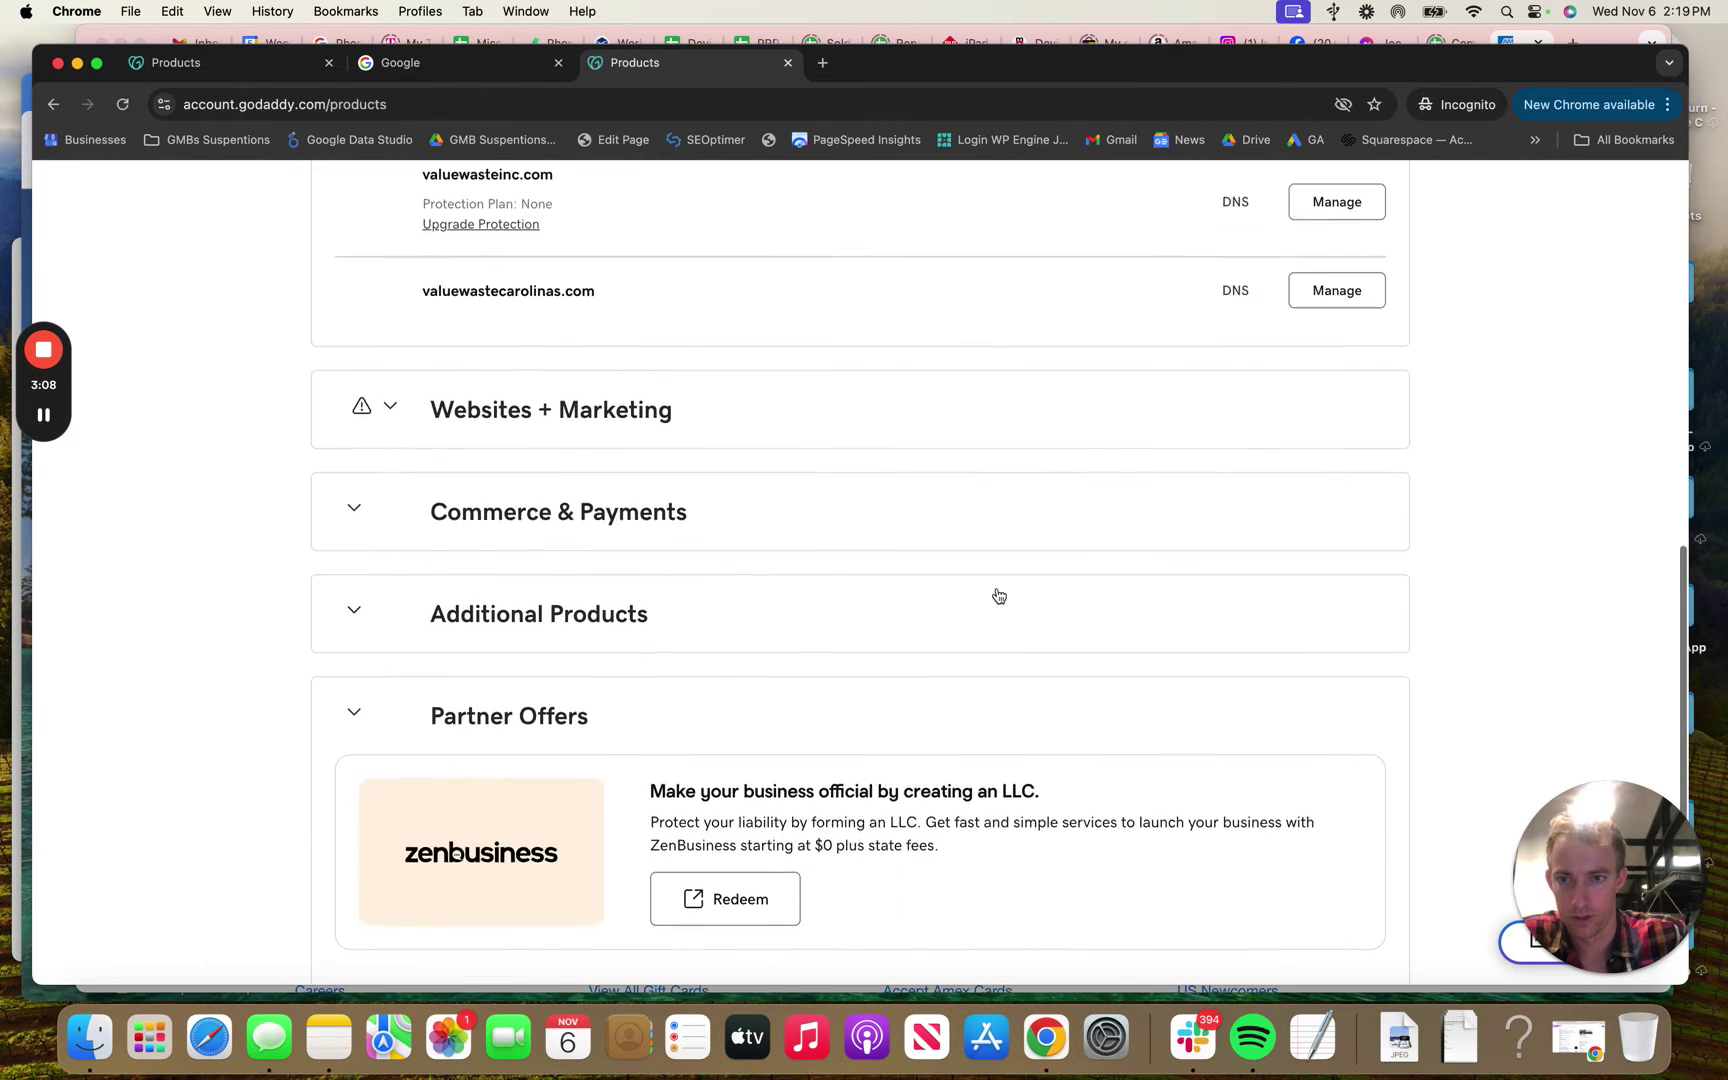
pyautogui.scroll(2, 998, 596)
# - Manage valuewastecarolinas.com, enter its domain settings and reopen Delegate Access
pyautogui.click(1347, 505)
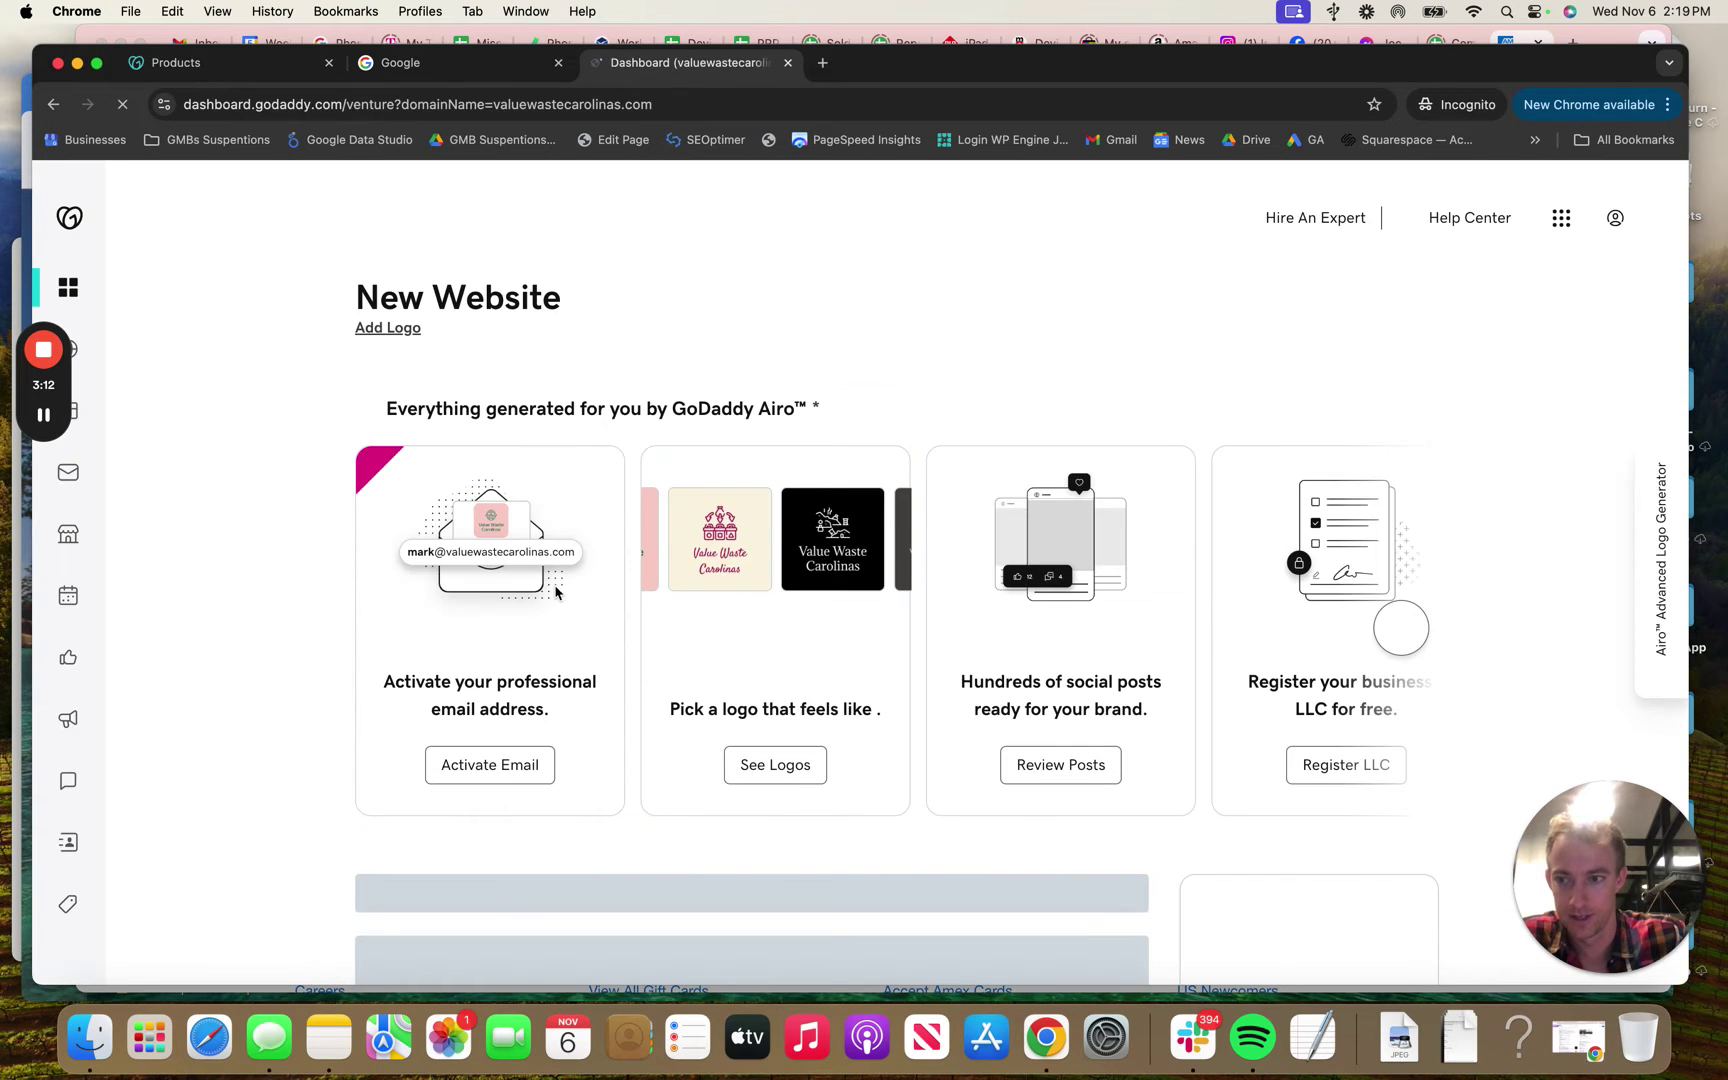
pyautogui.scroll(-10, 1323, 600)
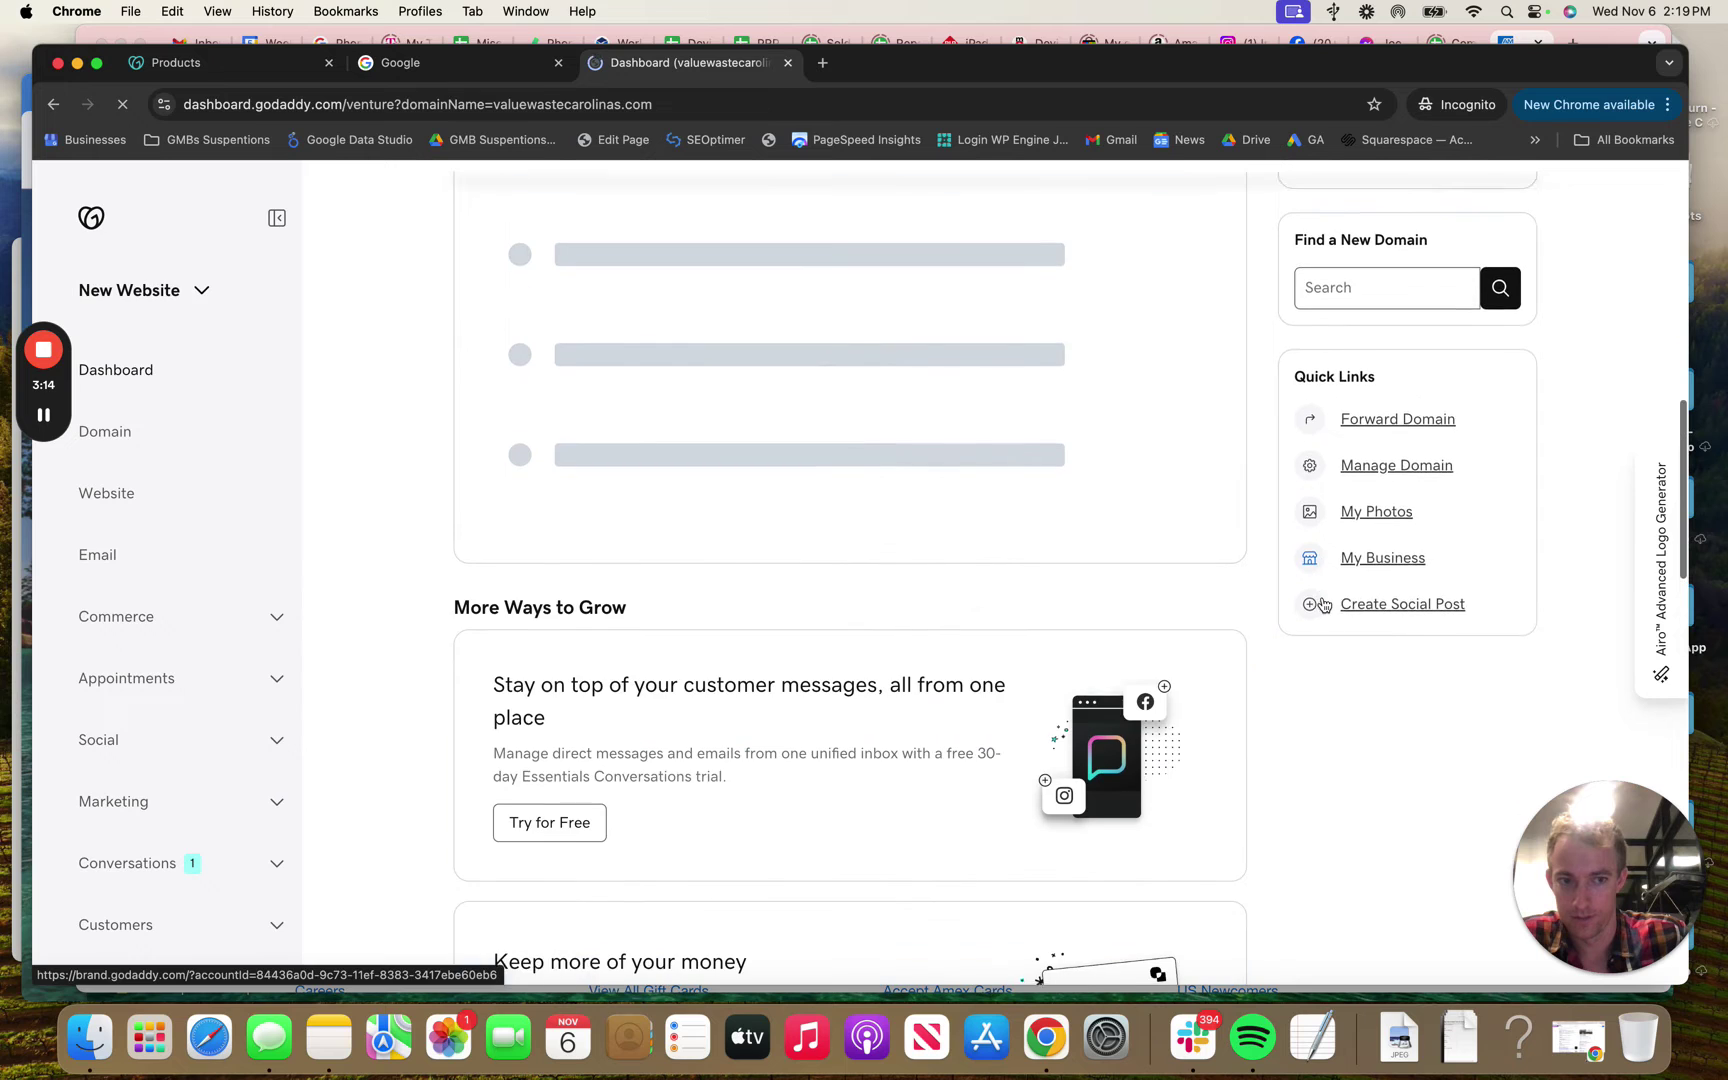
pyautogui.click(1387, 480)
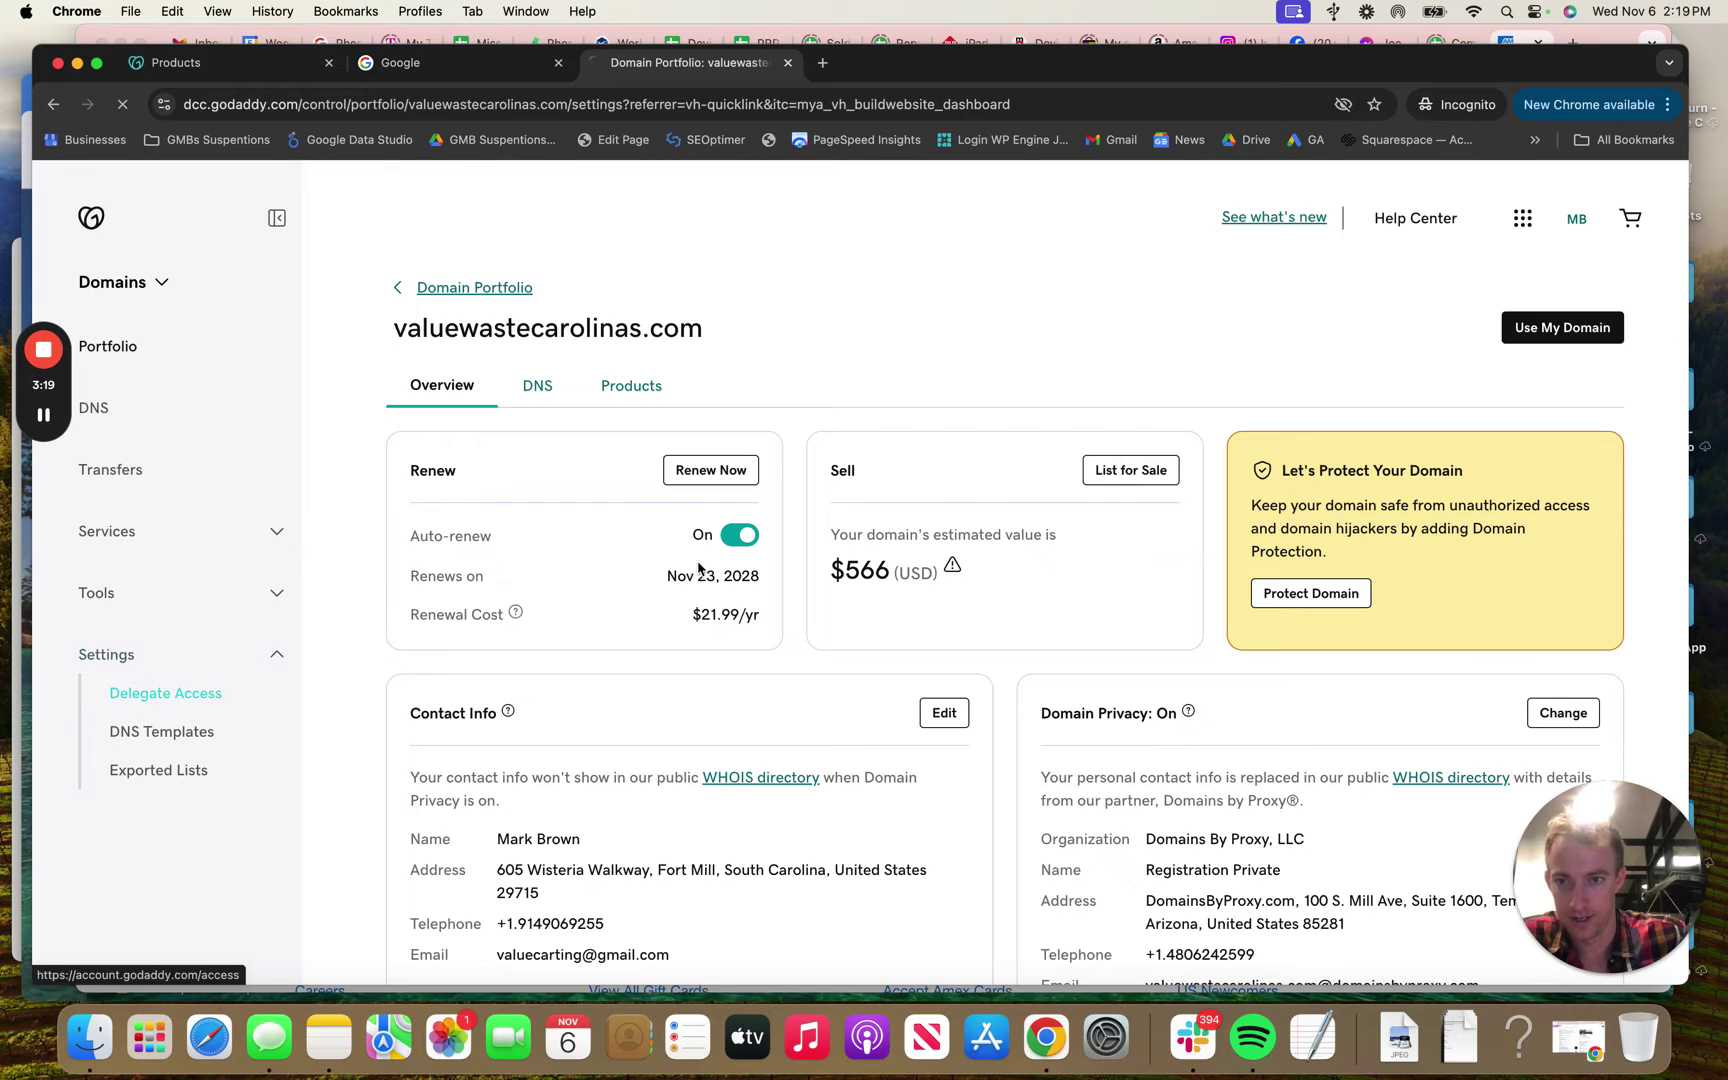
pyautogui.click(142, 693)
# - Resend the delegate invite with Products, Domains, & Purchase access and bring Gmail forward
pyautogui.click(852, 677)
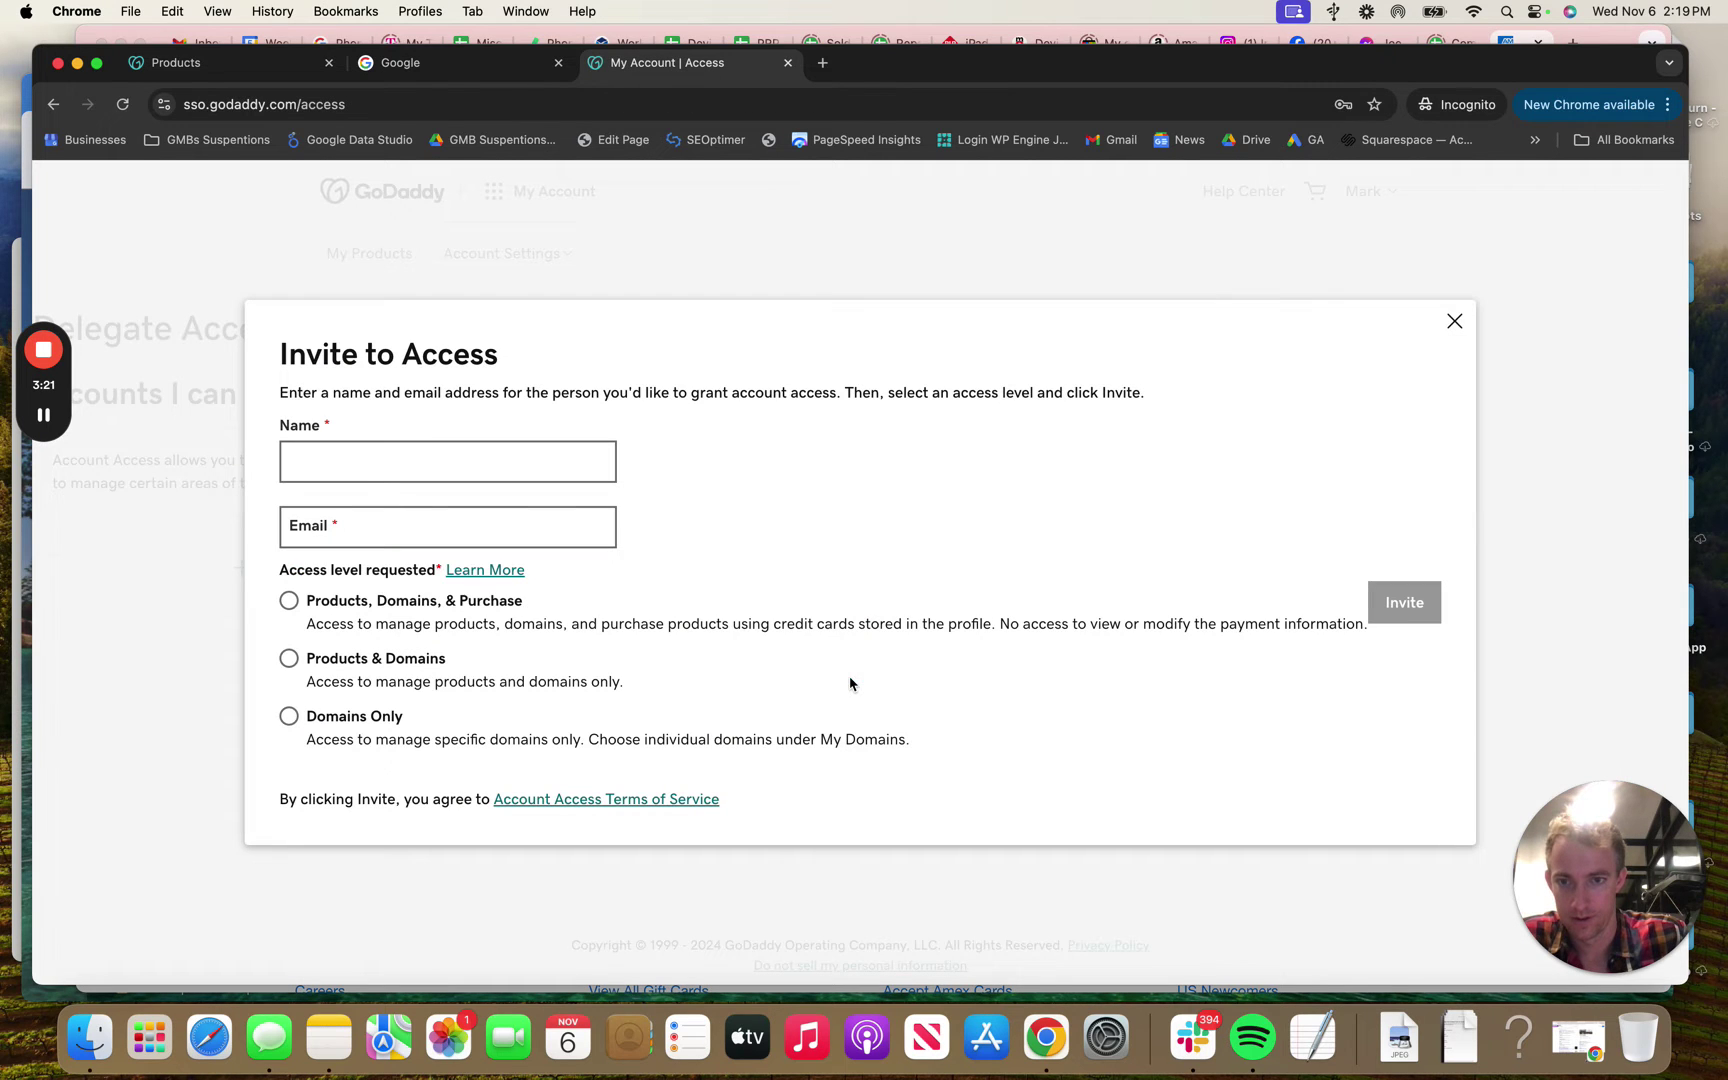
pyautogui.click(420, 453)
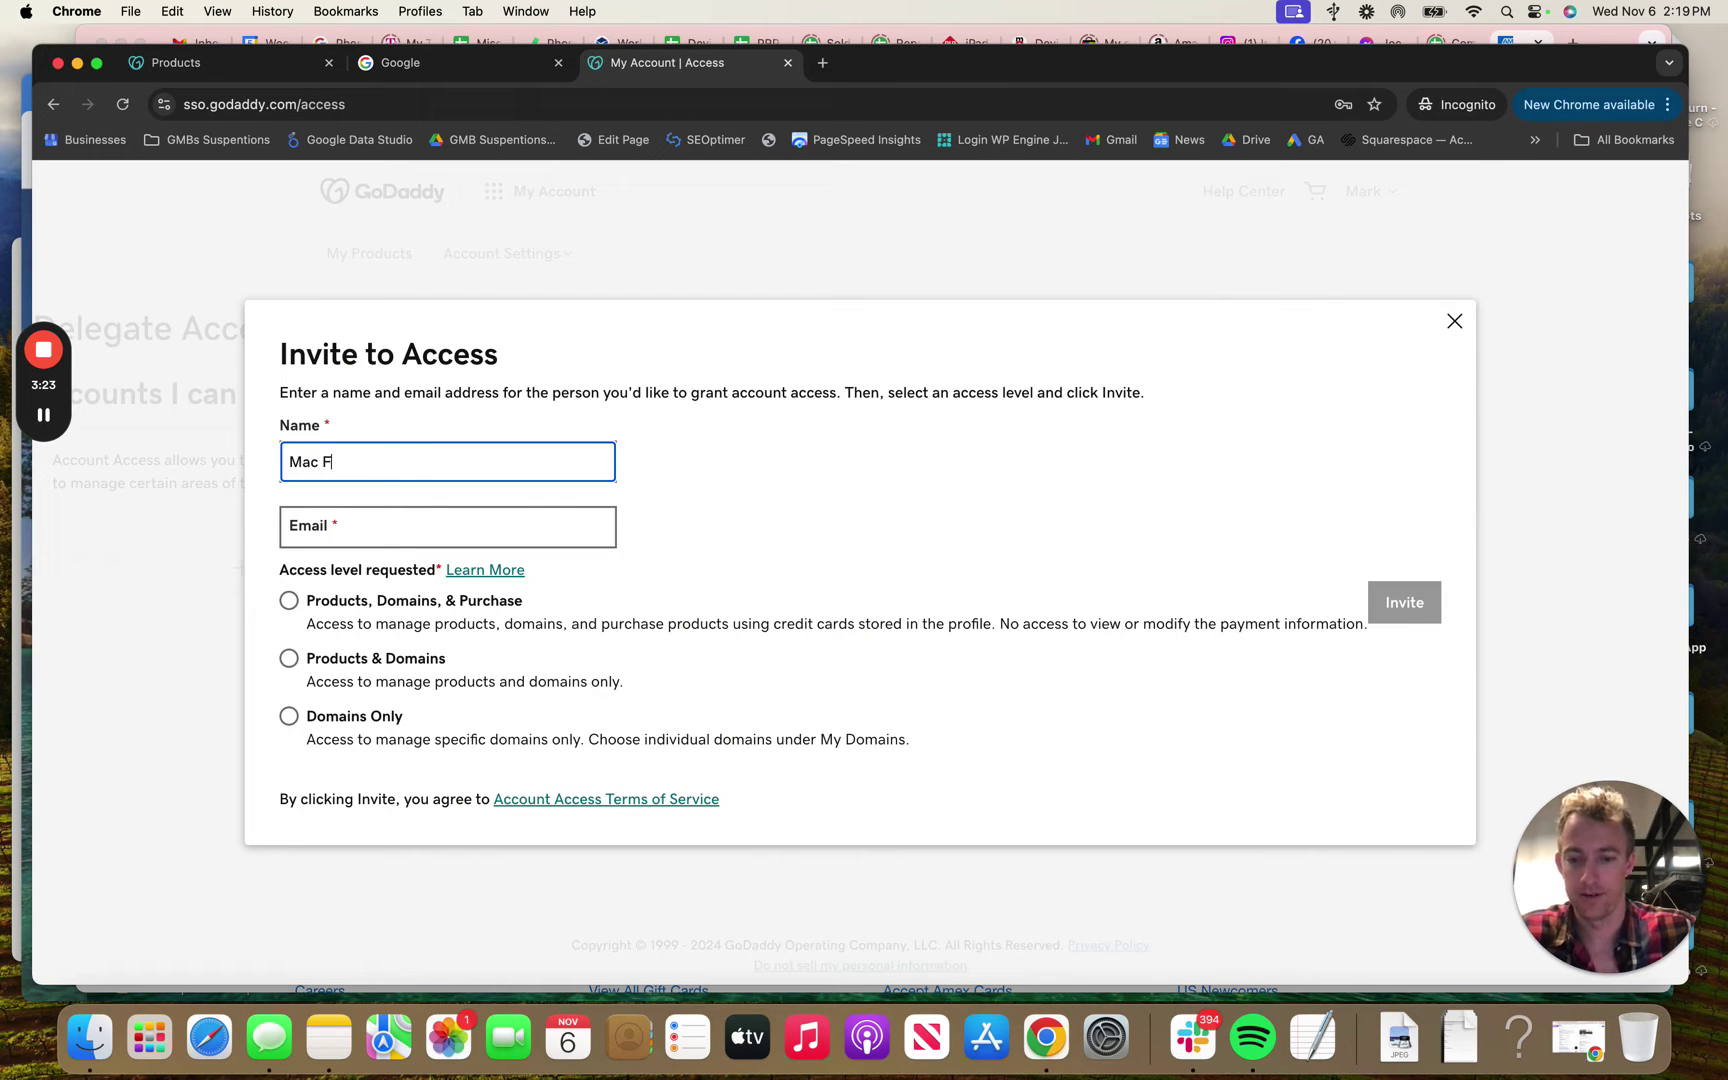
pyautogui.press('Tab')
pyautogui.write('momen')
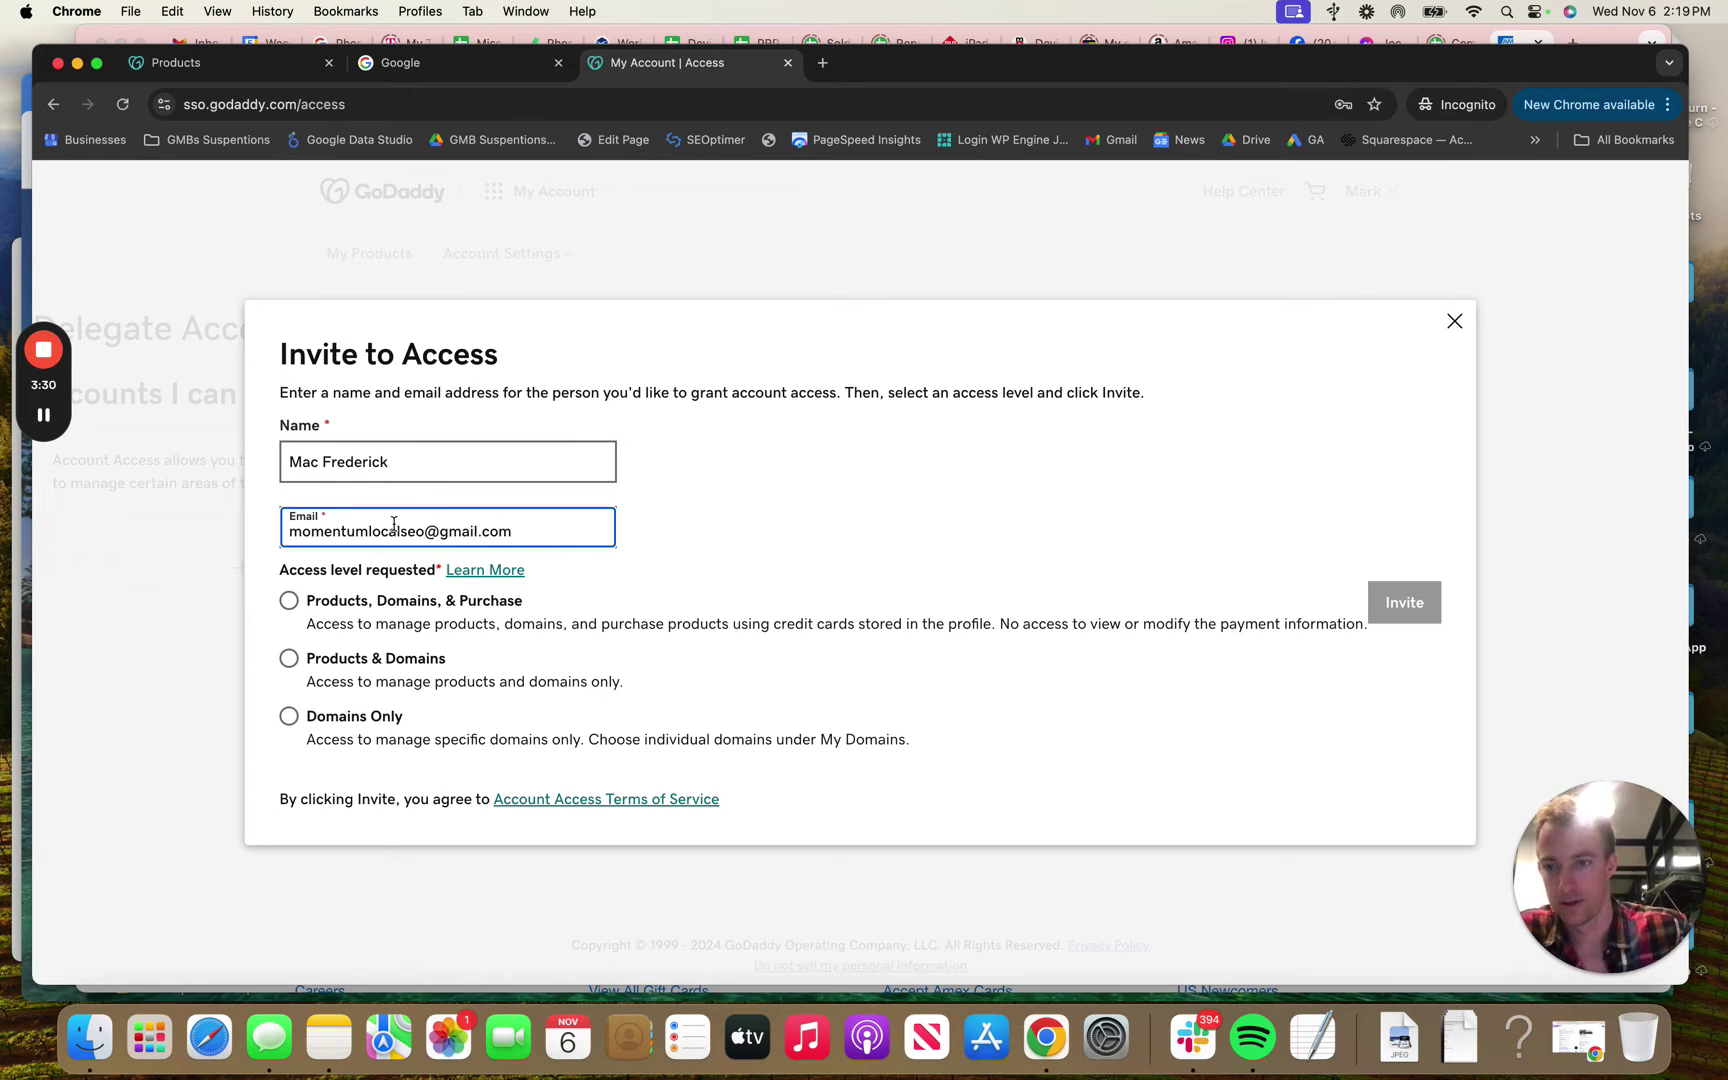
pyautogui.click(344, 622)
pyautogui.click(1404, 602)
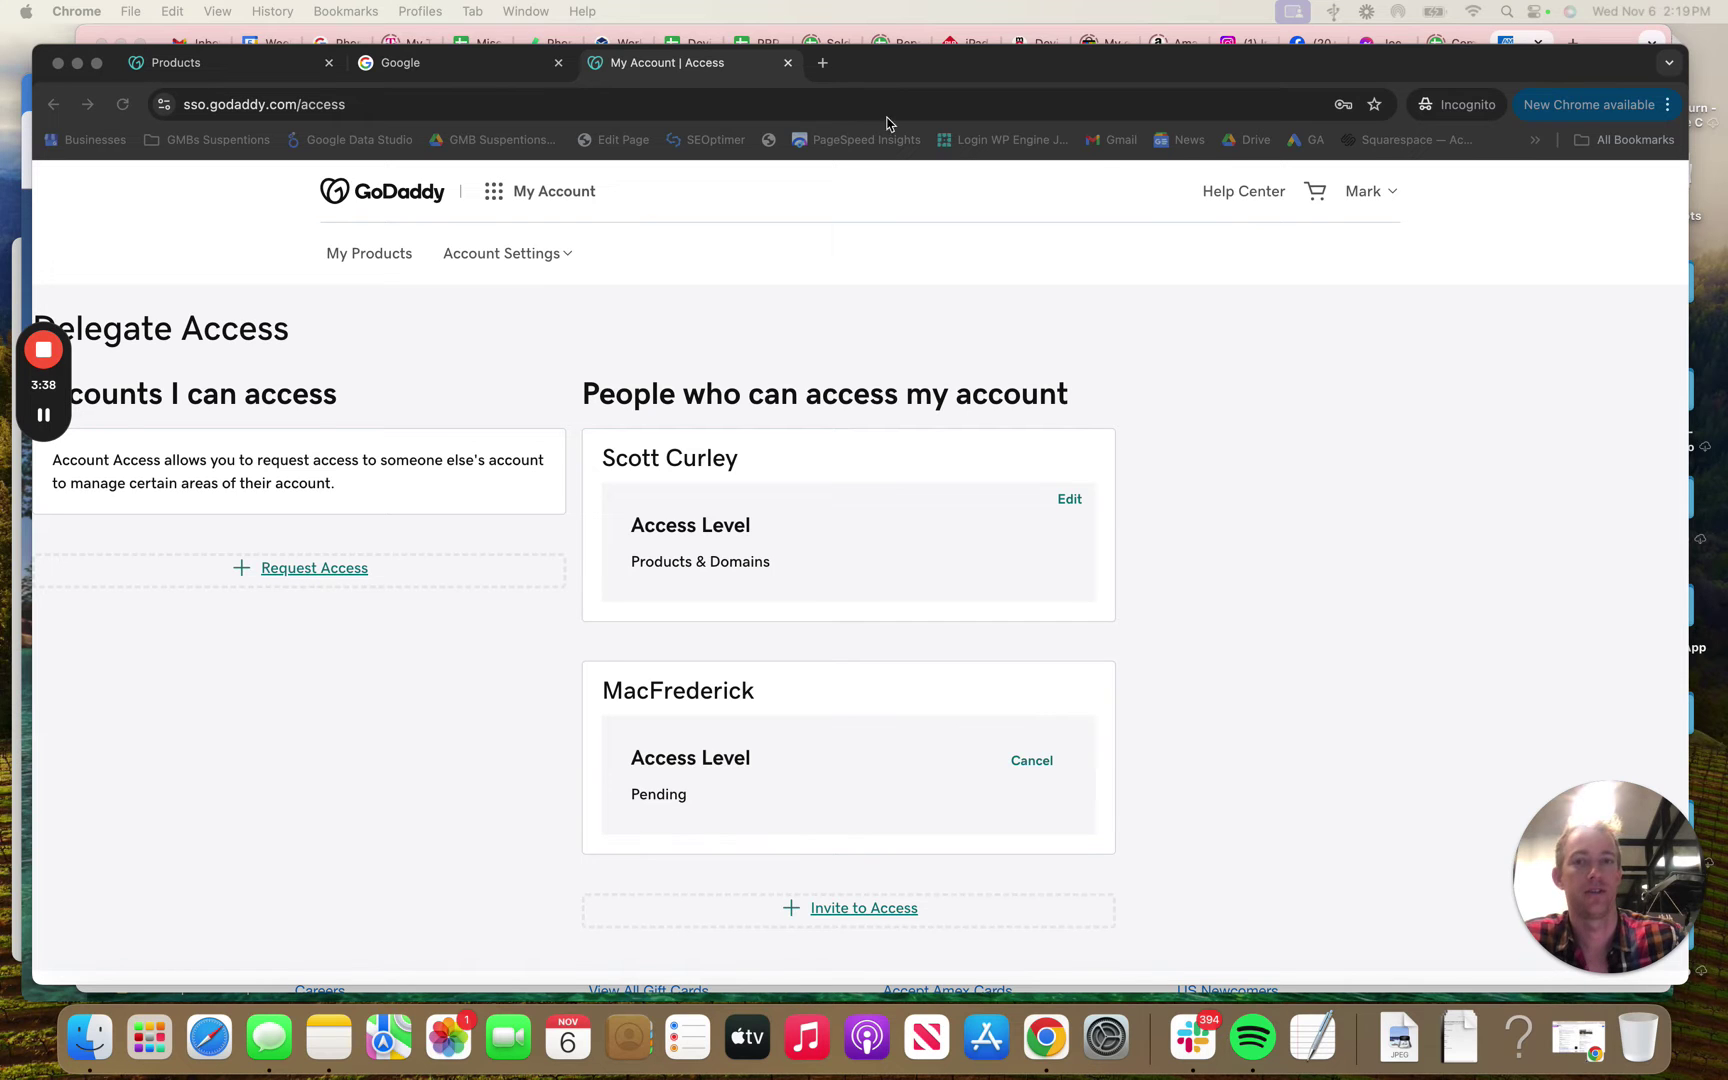
pyautogui.moveTo(300, 92); pyautogui.dragTo(192, 50)
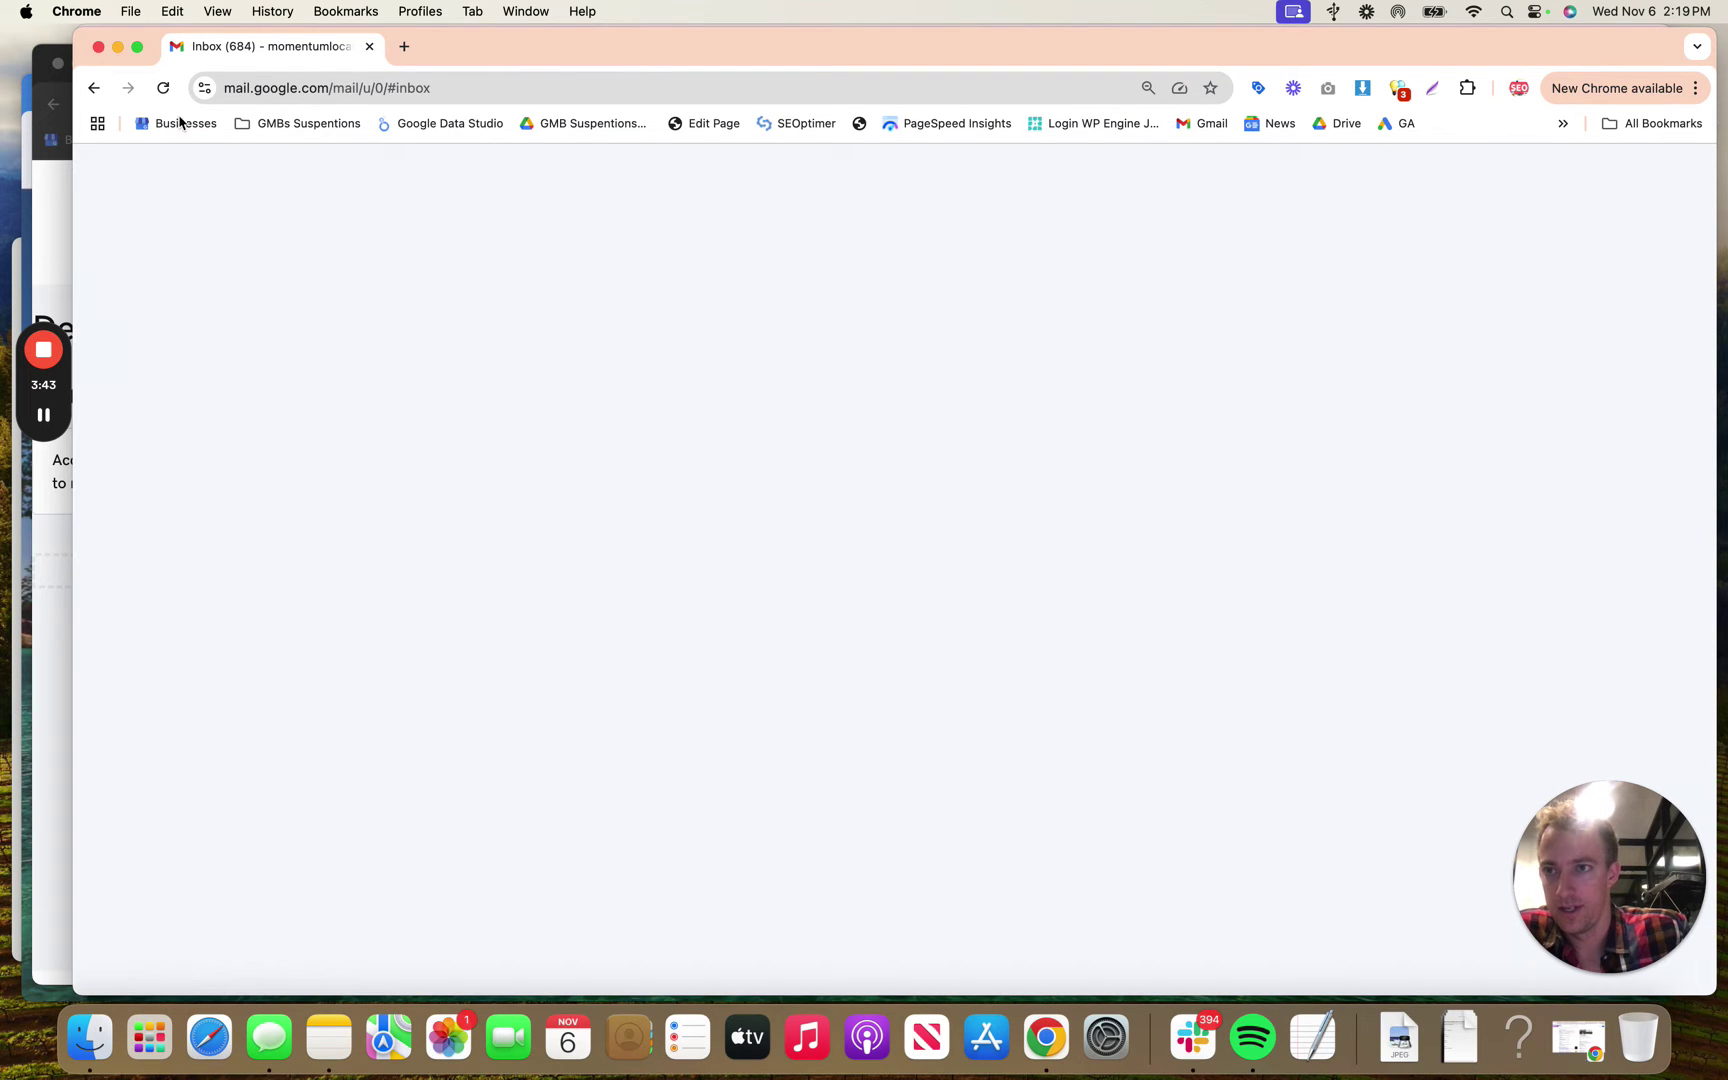
# - Reload Gmail, read the Account Alert email and follow its Accept Access link
pyautogui.click(162, 88)
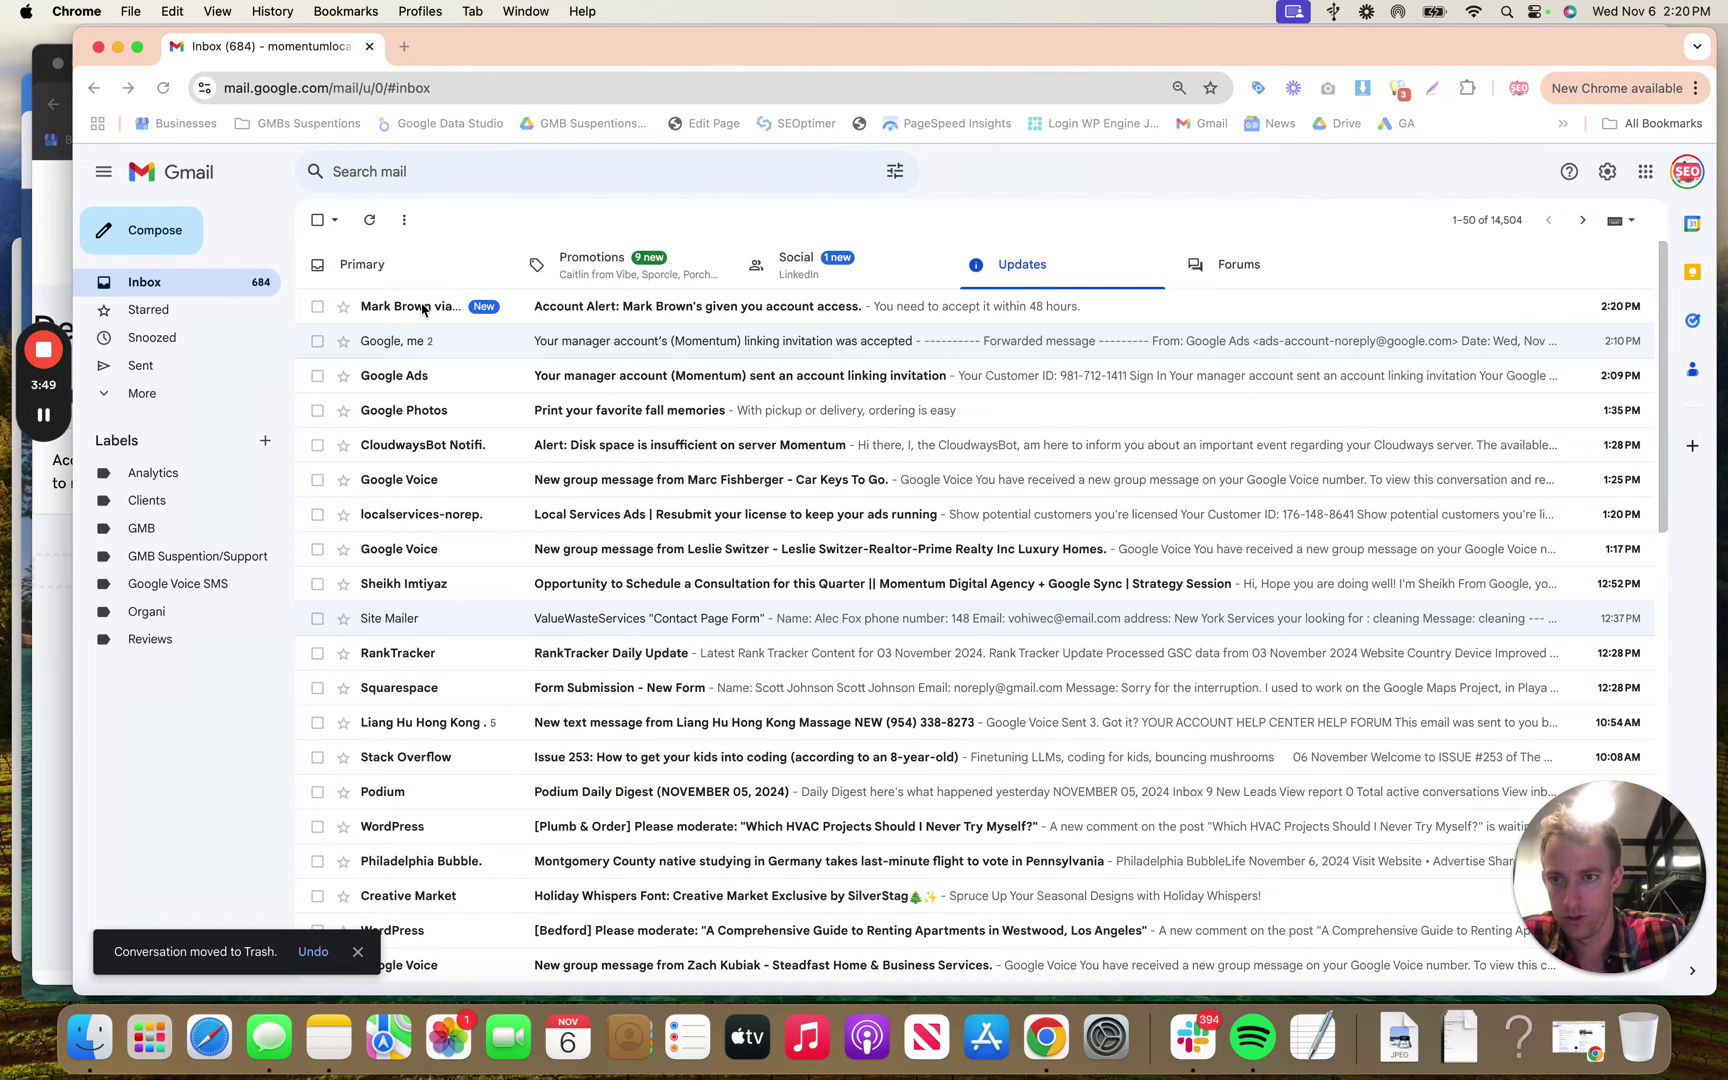
pyautogui.click(445, 306)
pyautogui.click(881, 610)
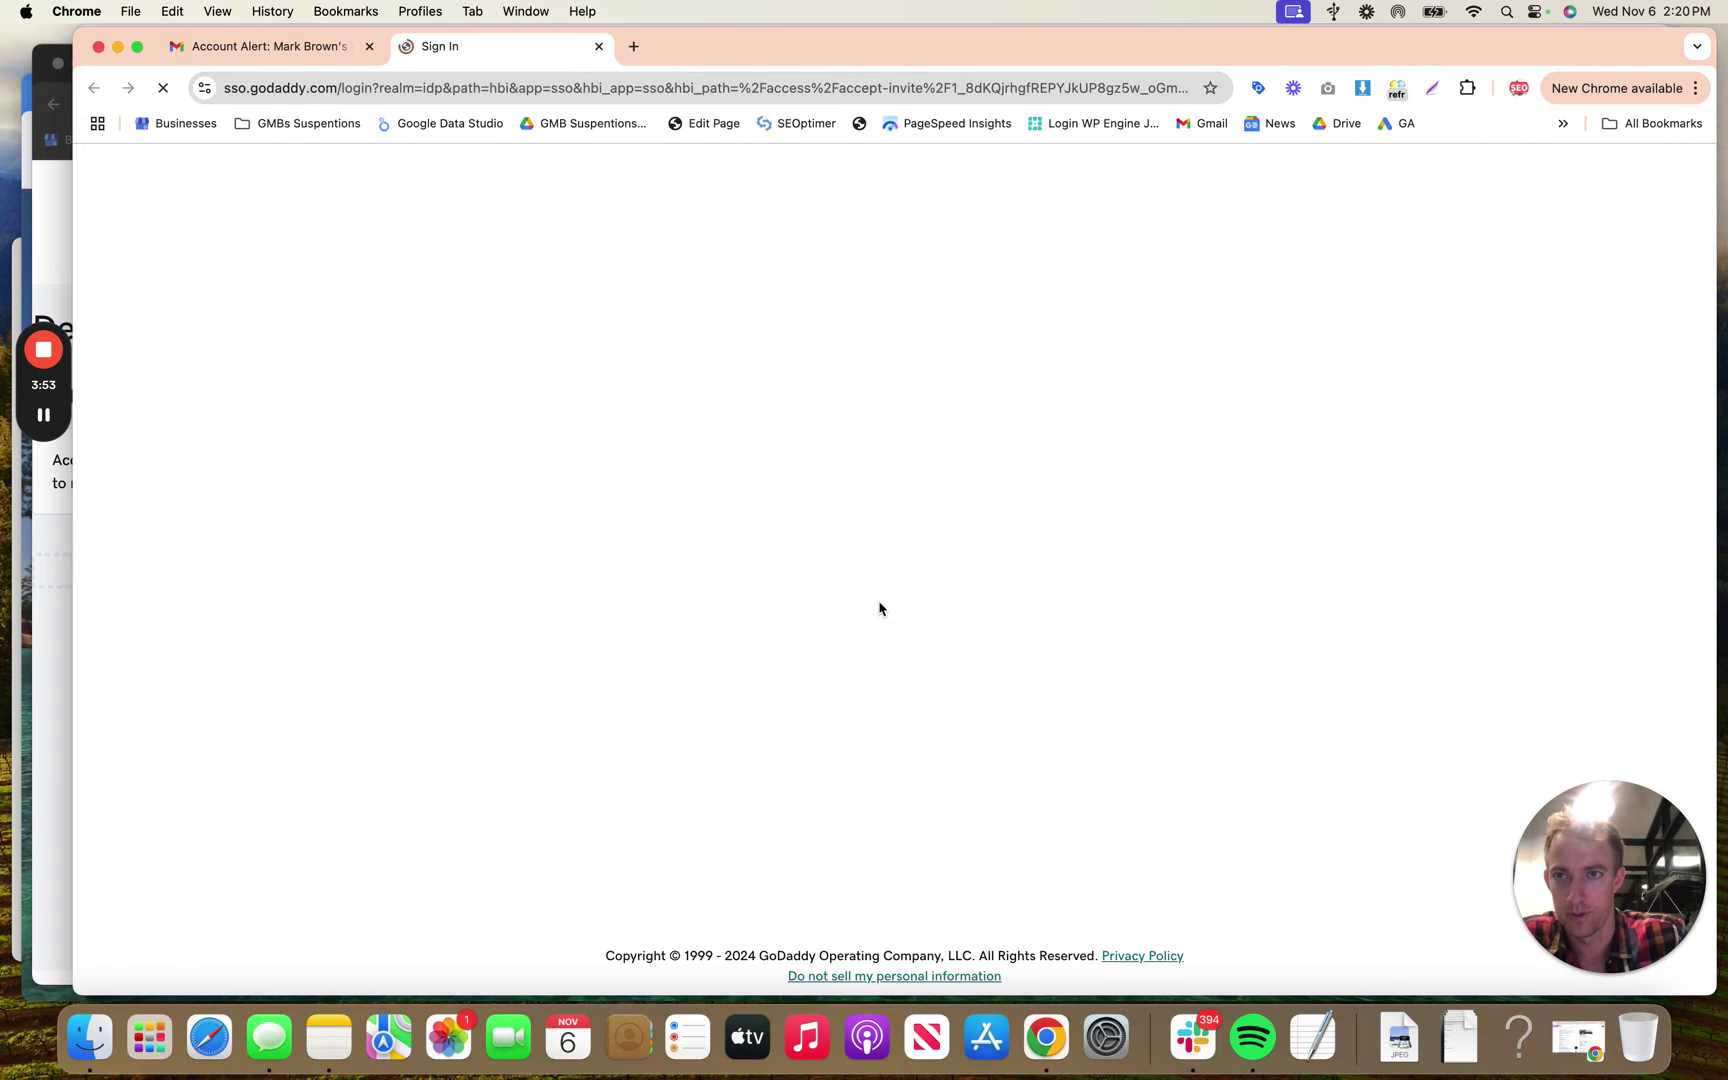
# - Sign in with the invitee's Google account and confirm the delegate access relationship
pyautogui.click(848, 536)
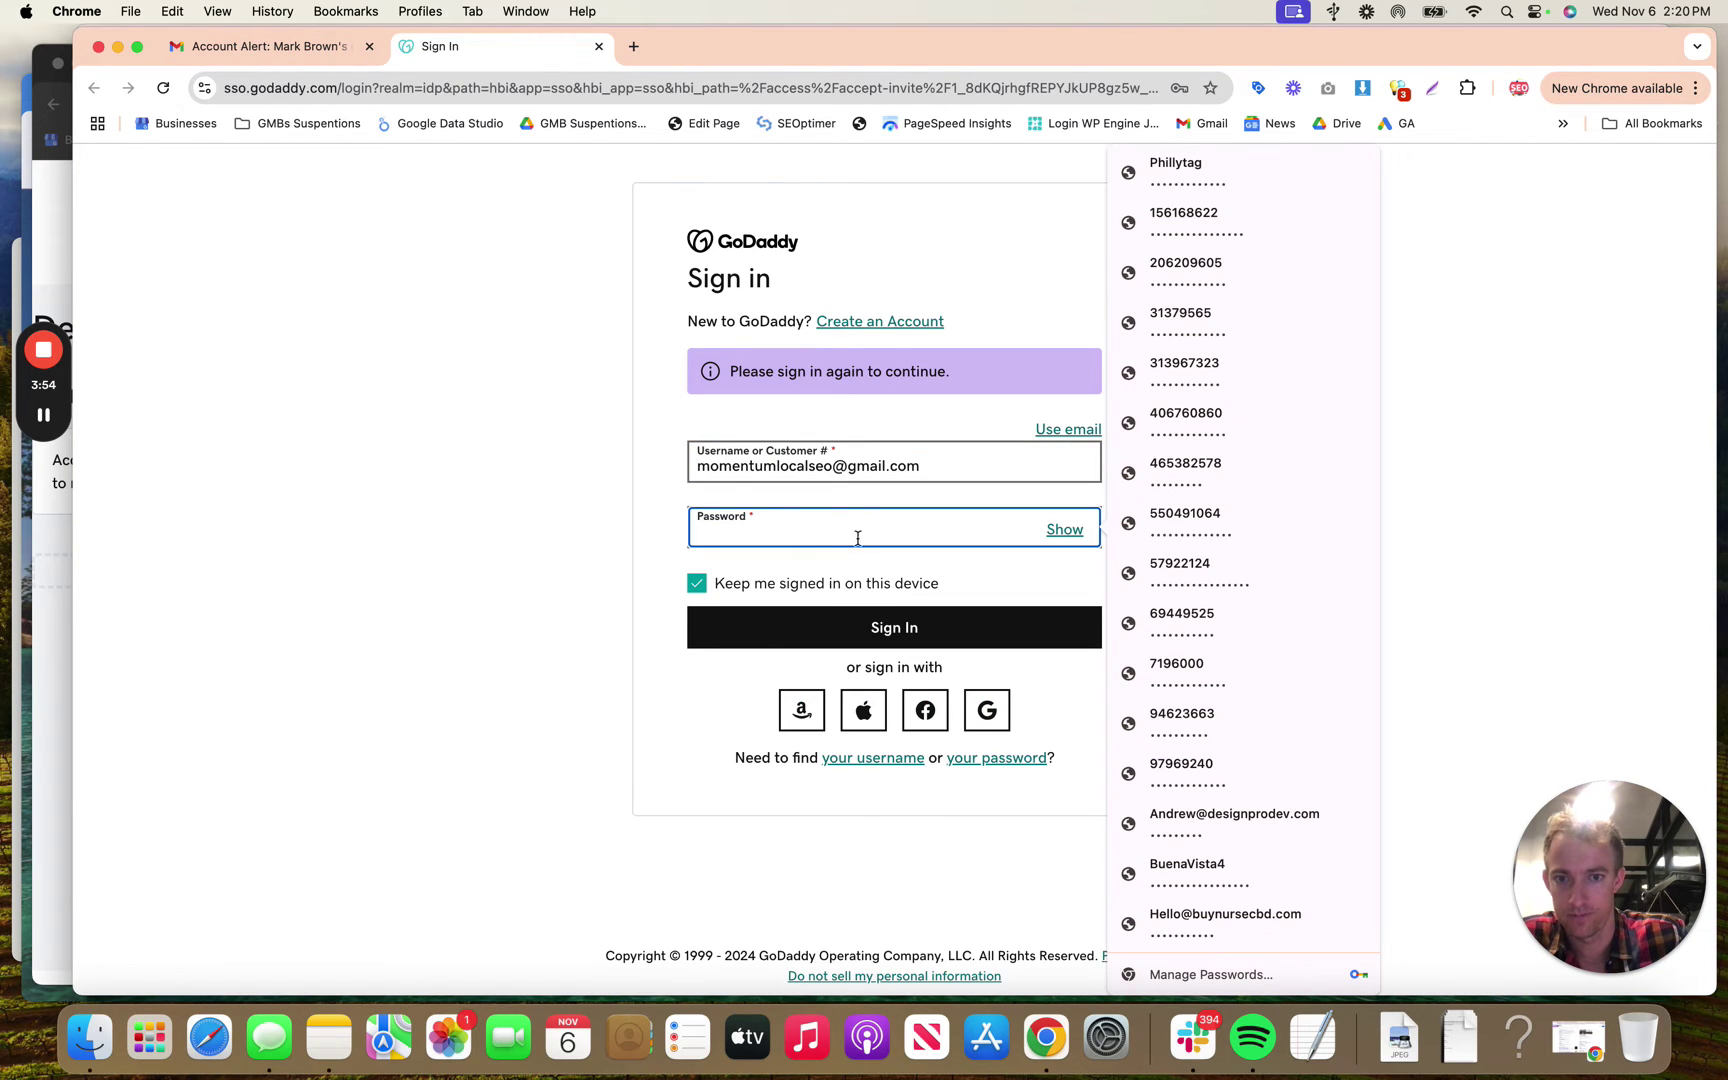
pyautogui.click(988, 713)
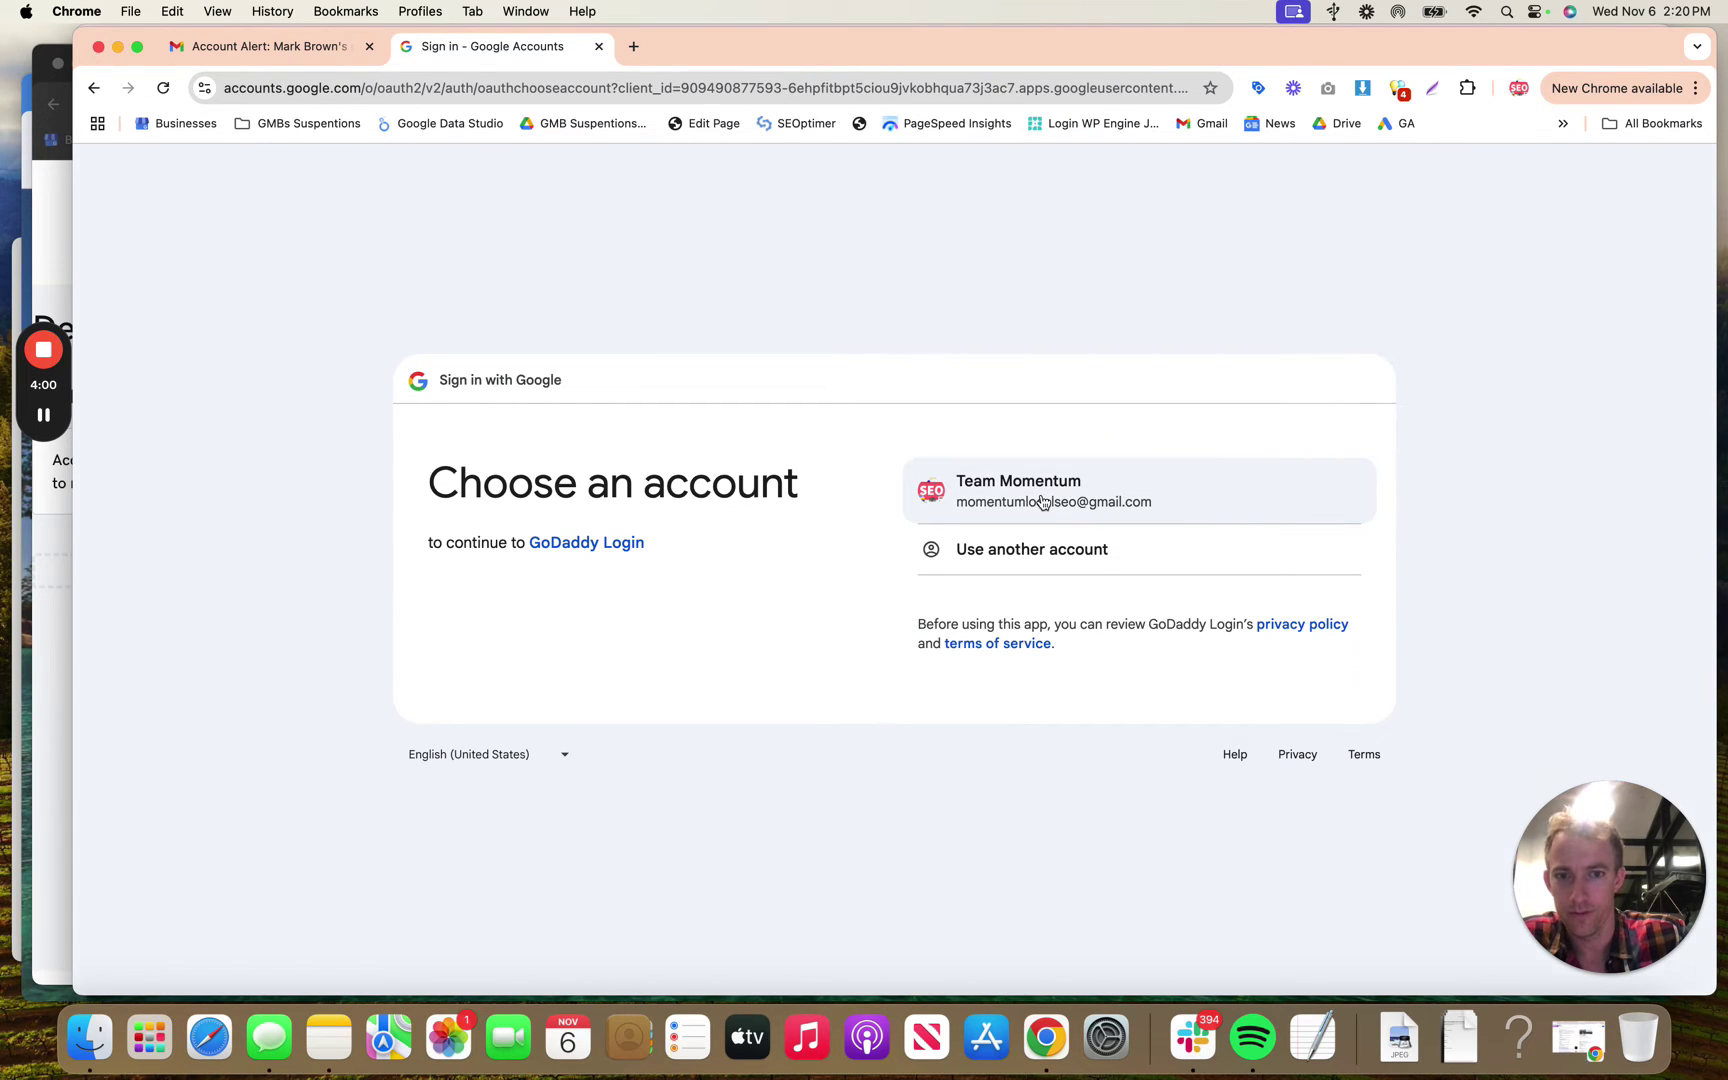
pyautogui.click(1042, 502)
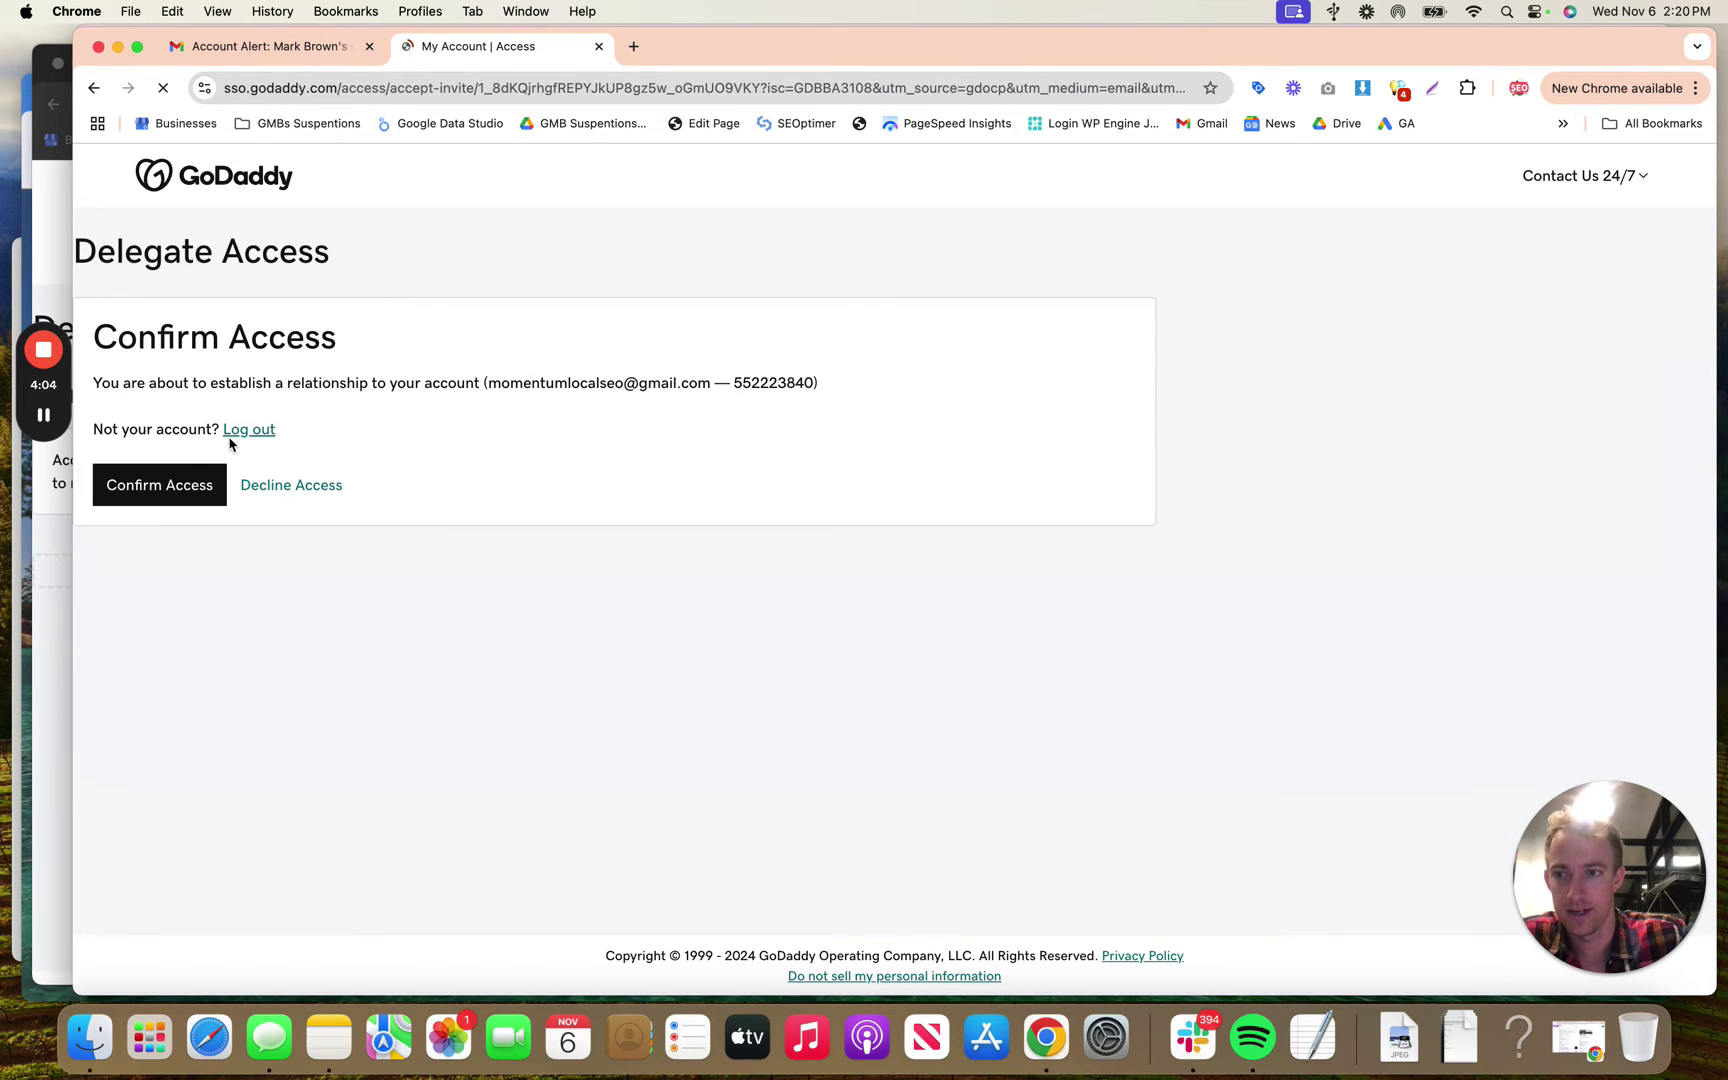
pyautogui.click(154, 488)
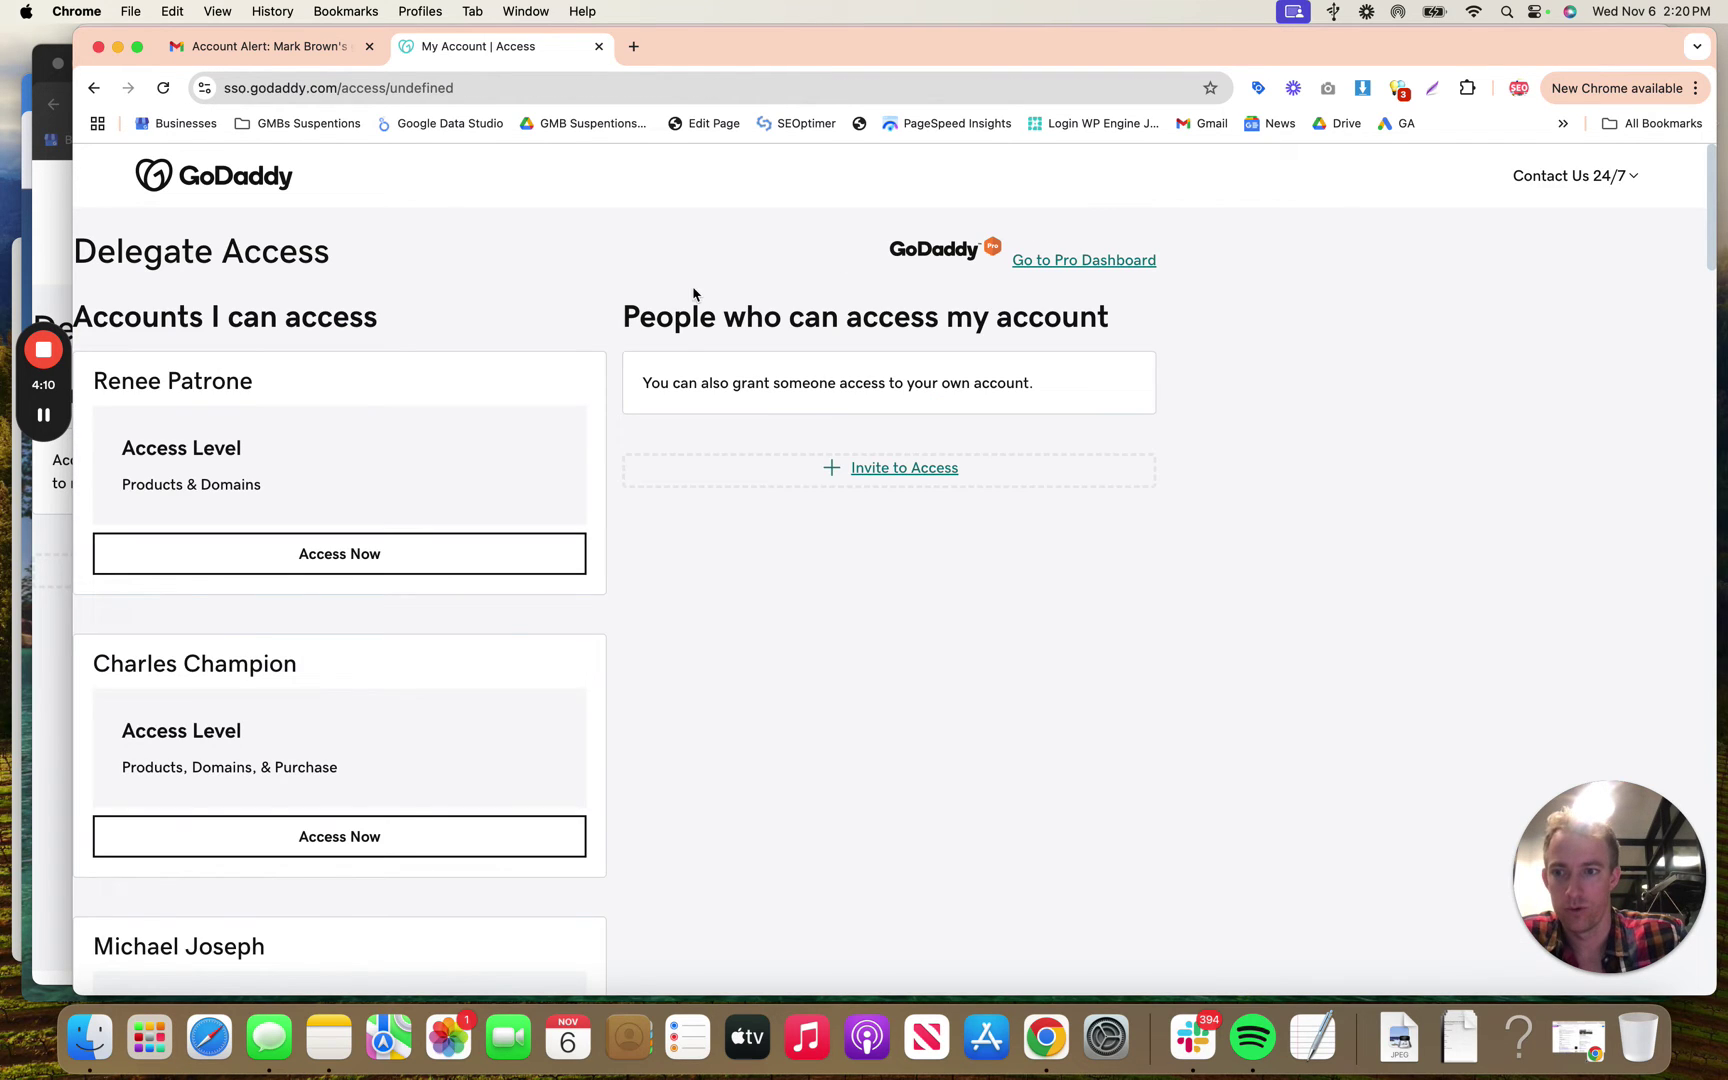
pyautogui.scroll(-5, 453, 360)
pyautogui.scroll(-5, 450, 359)
pyautogui.scroll(10, 451, 360)
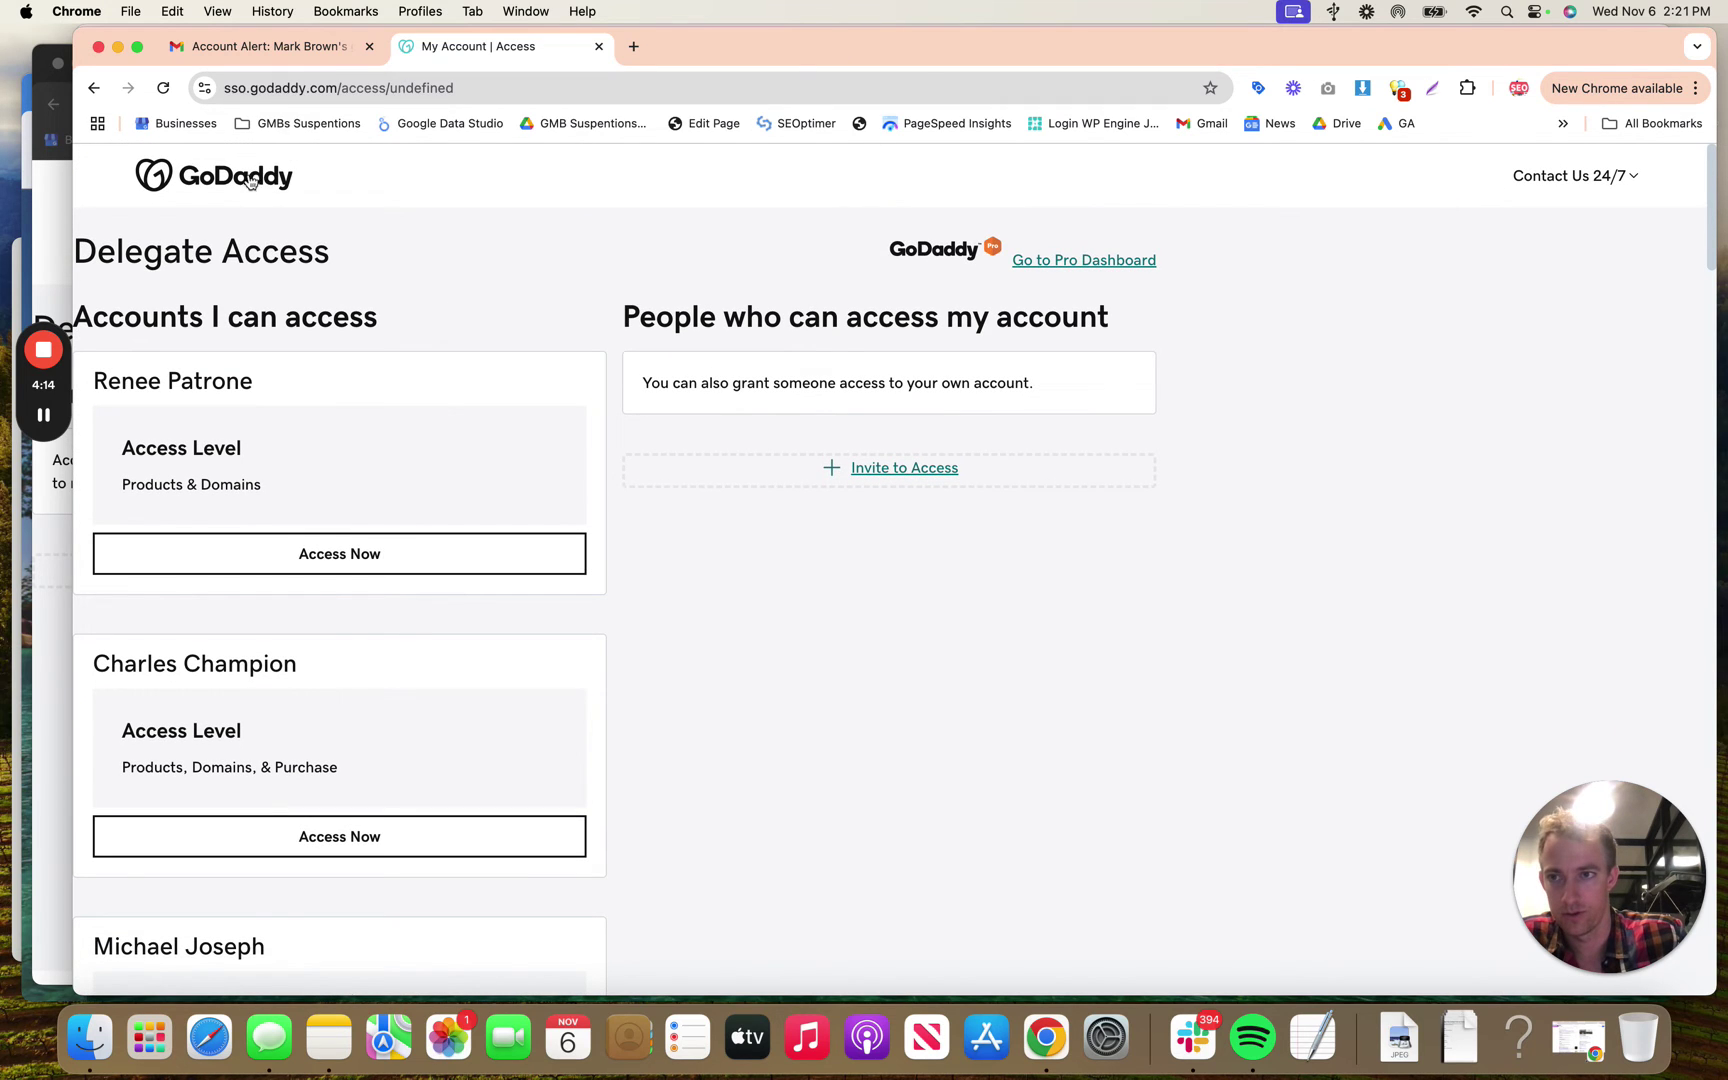
pyautogui.click(247, 182)
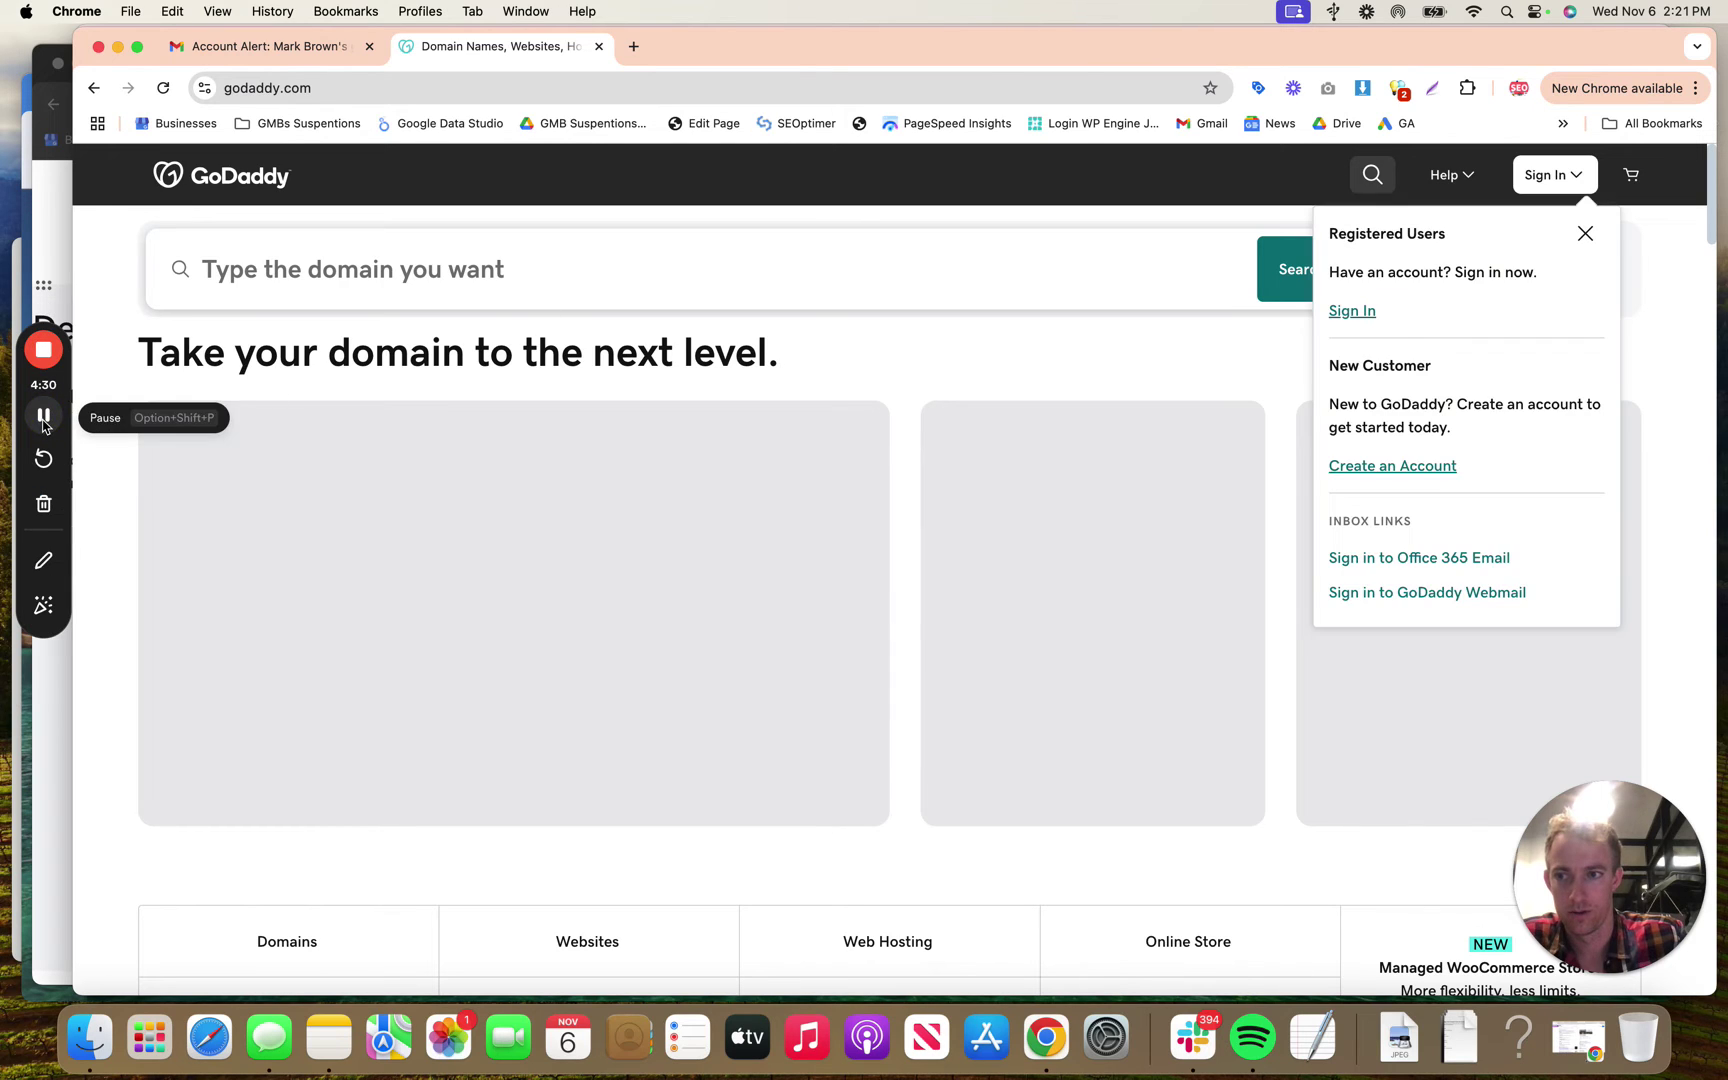
# - Sign in to GoDaddy, view My Products, and expand the Clients options in the sidebar
pyautogui.click(1353, 312)
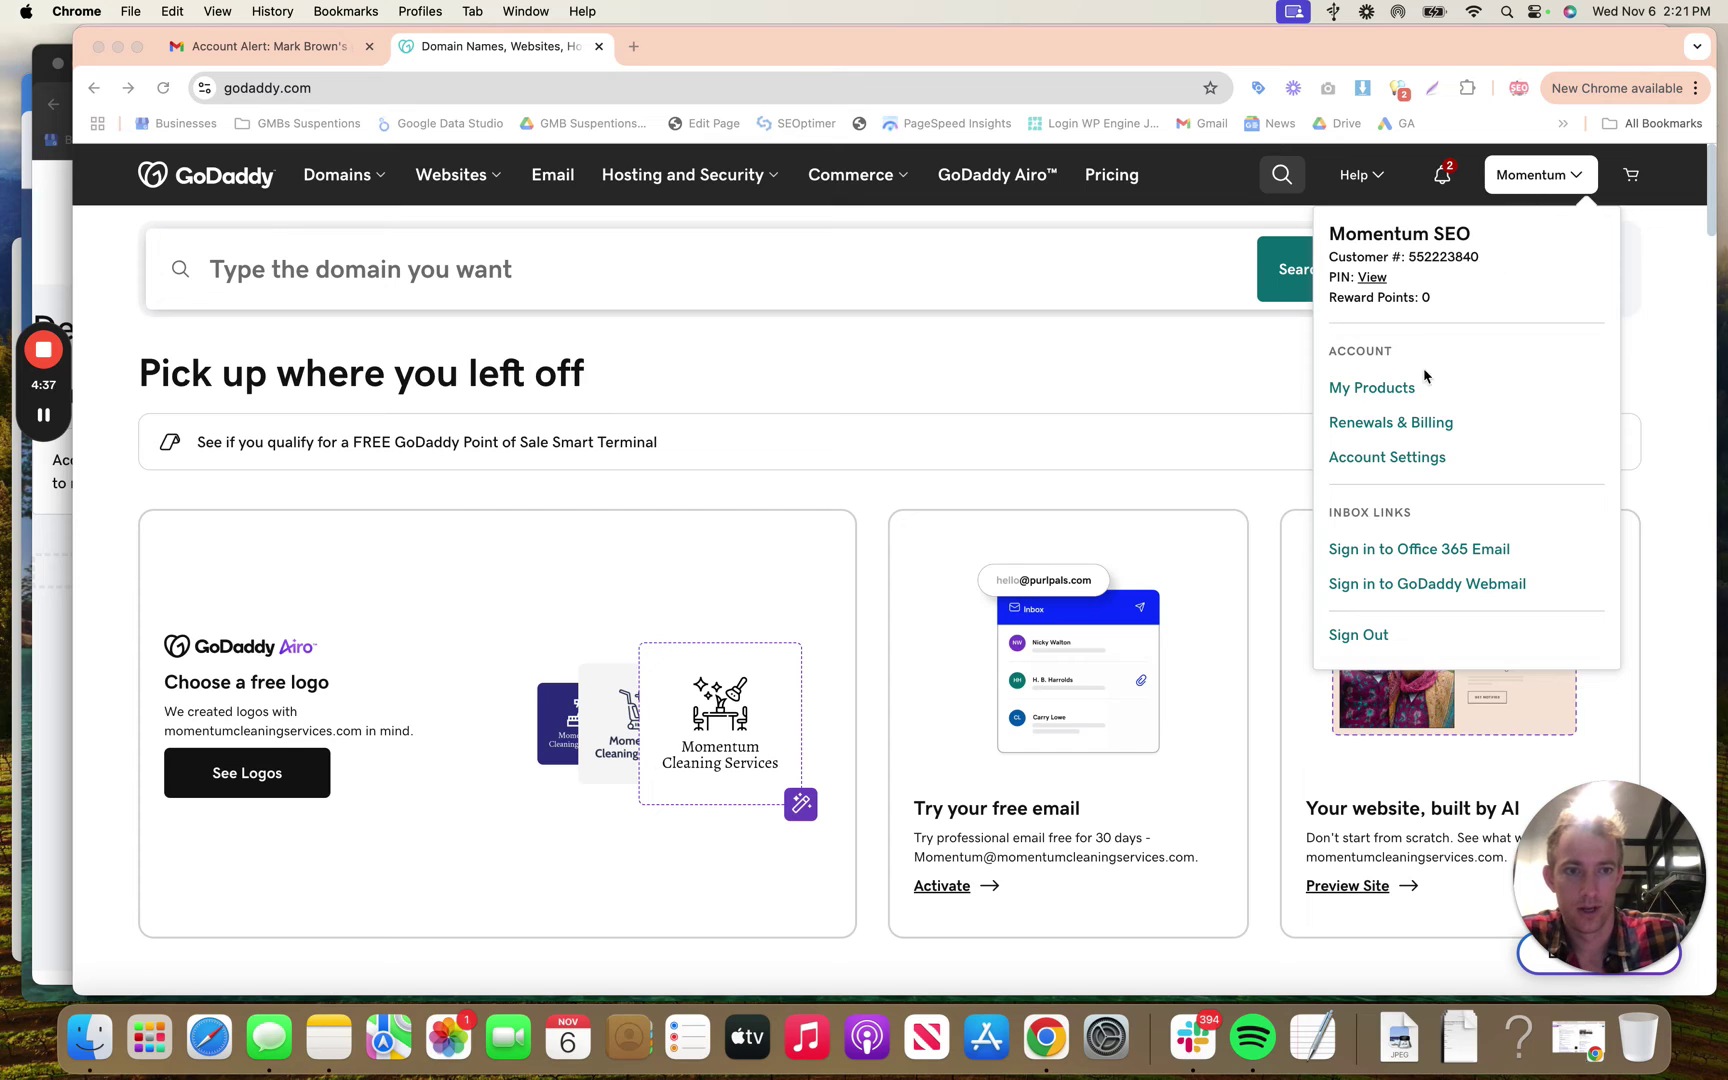
pyautogui.click(1369, 390)
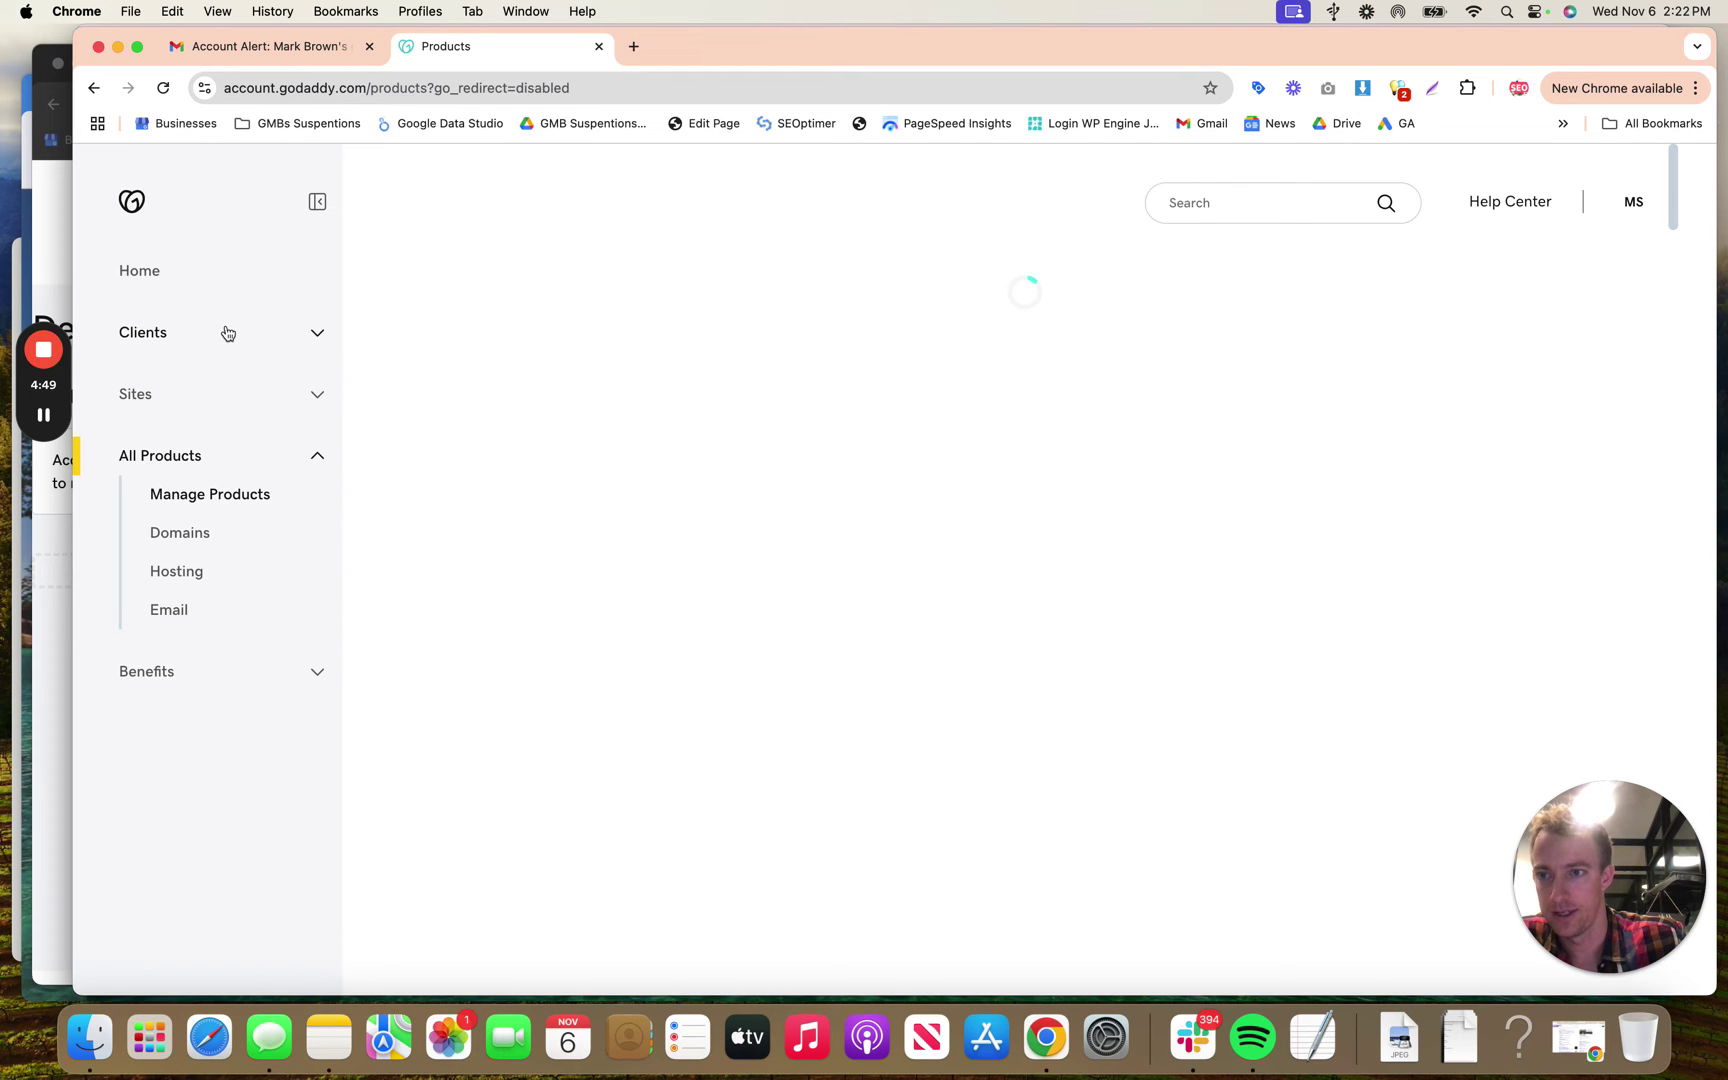
pyautogui.click(300, 337)
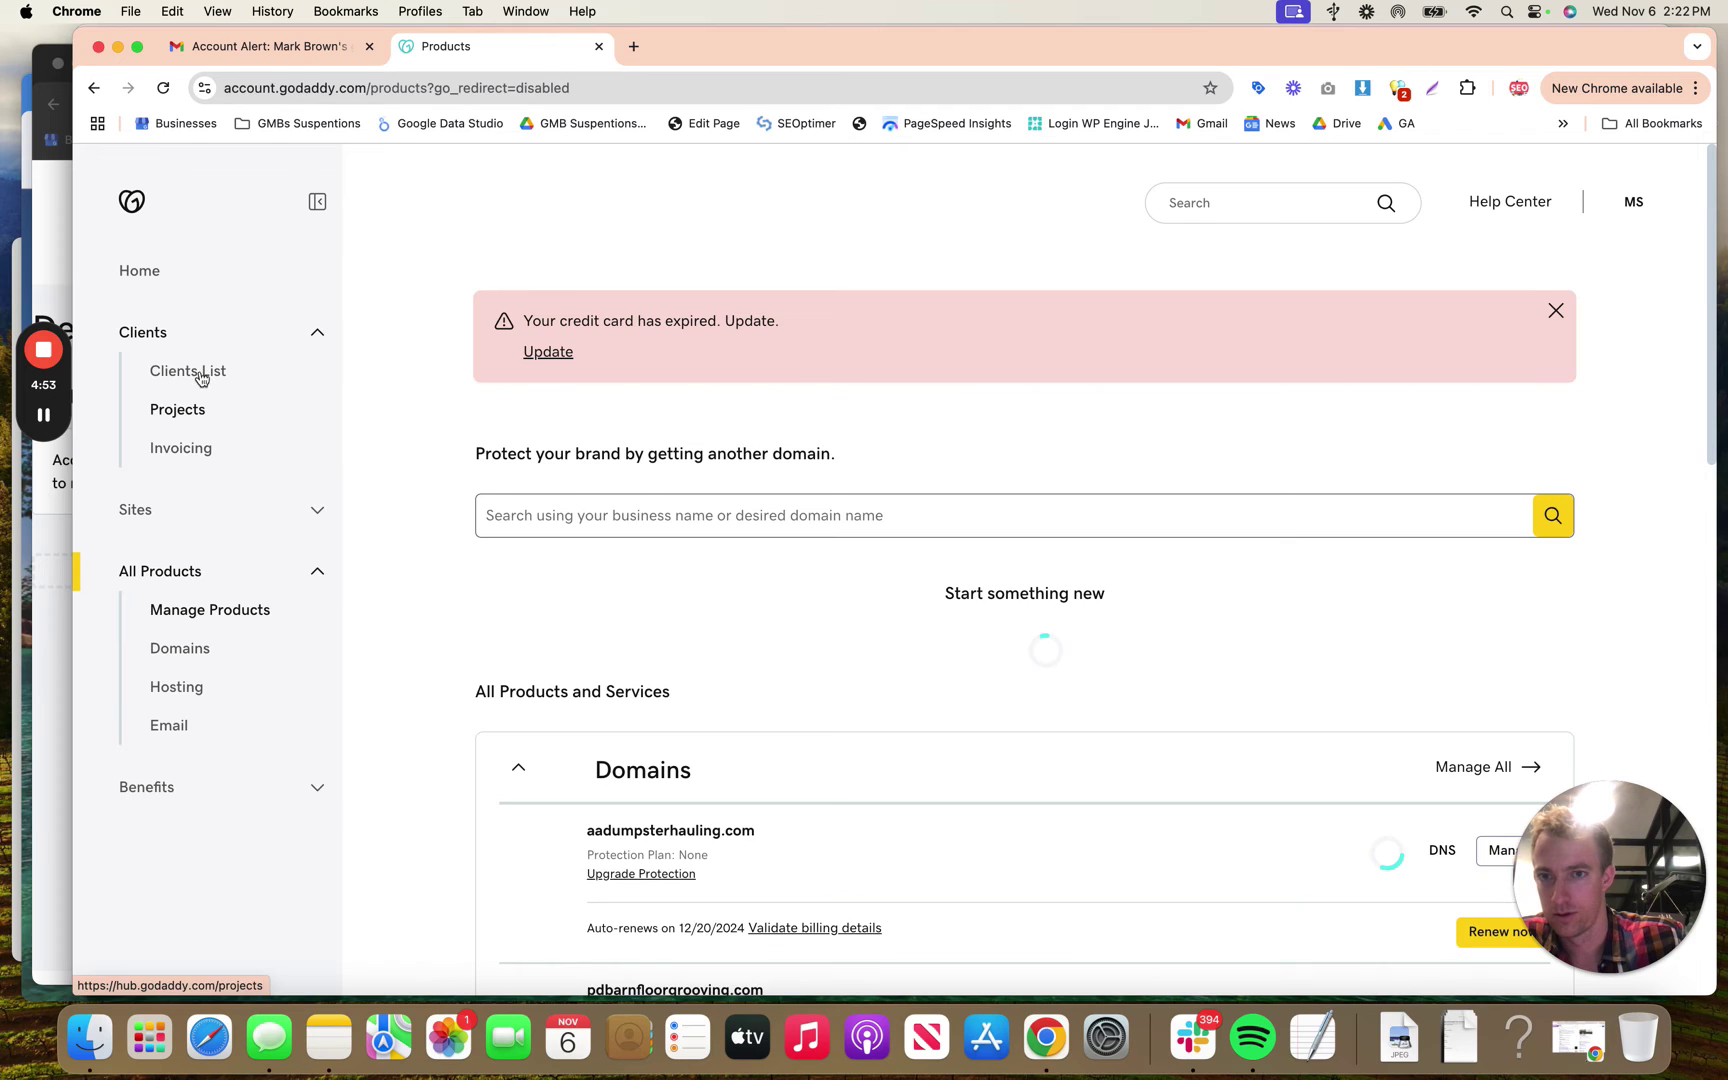
# - Show the Clients list and page through both pages of the 19 active clients
pyautogui.click(200, 372)
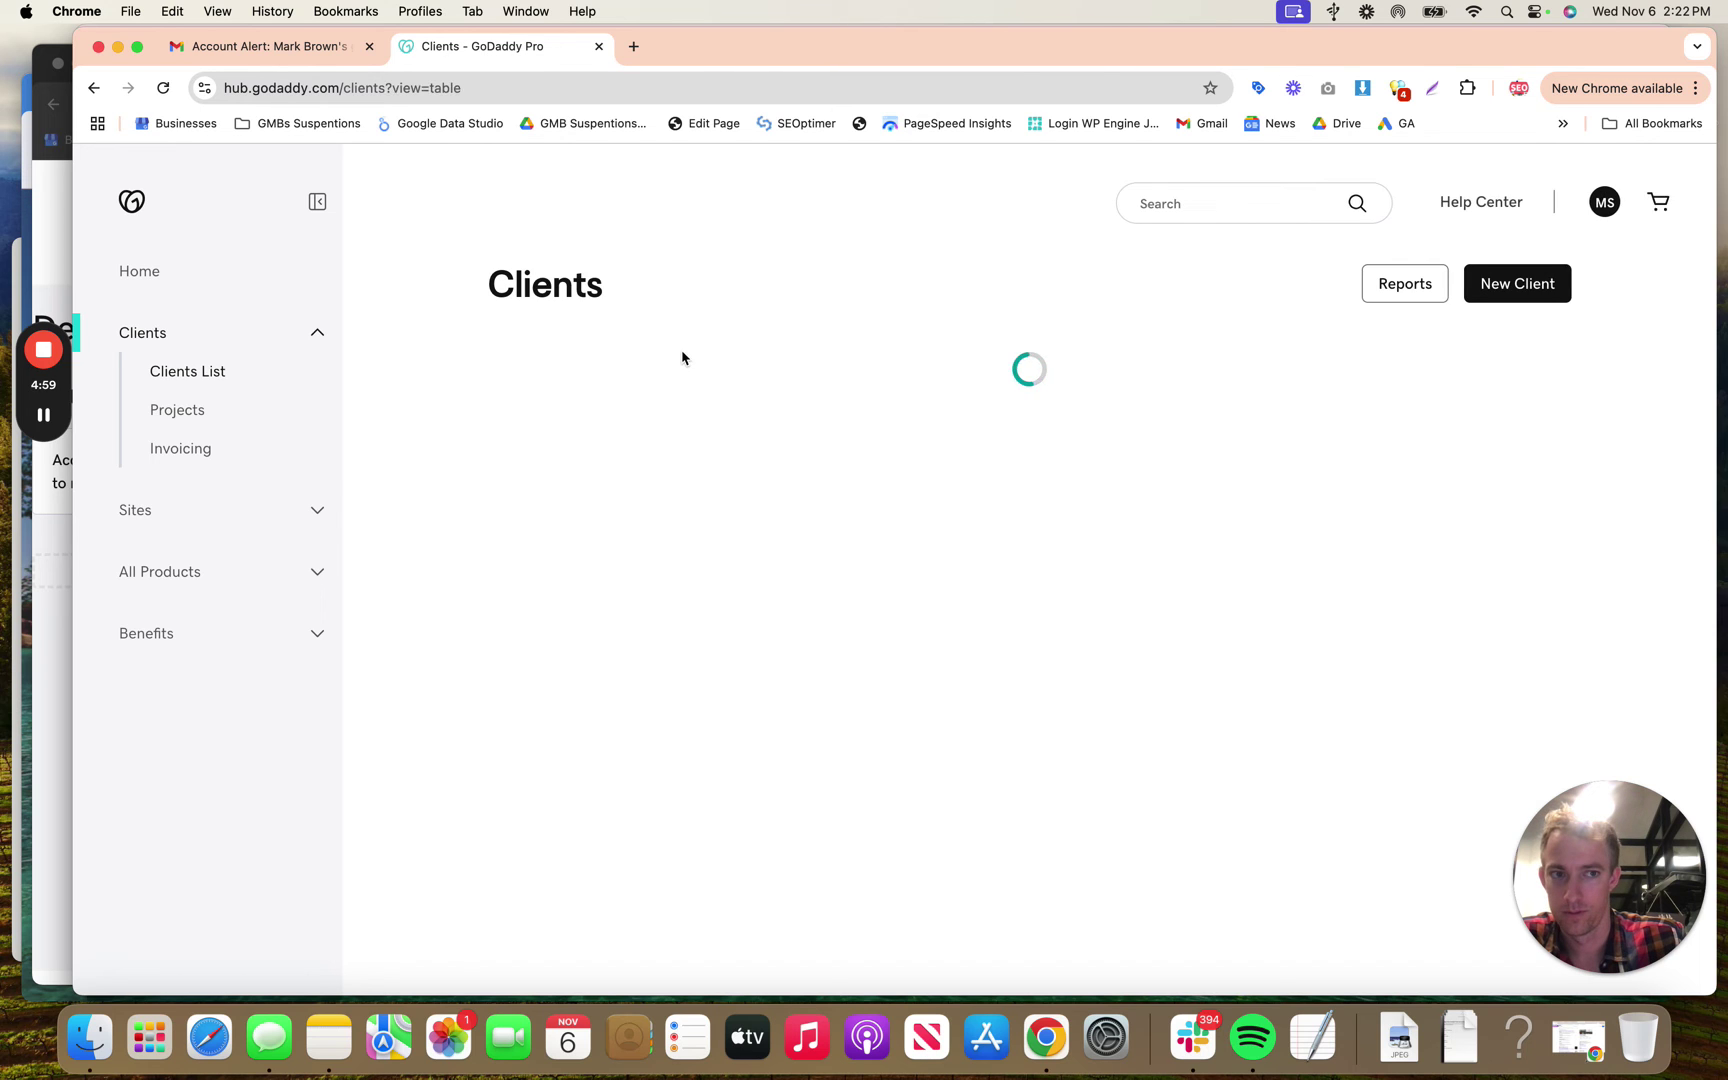
pyautogui.scroll(-3, 698, 477)
pyautogui.scroll(-3, 698, 475)
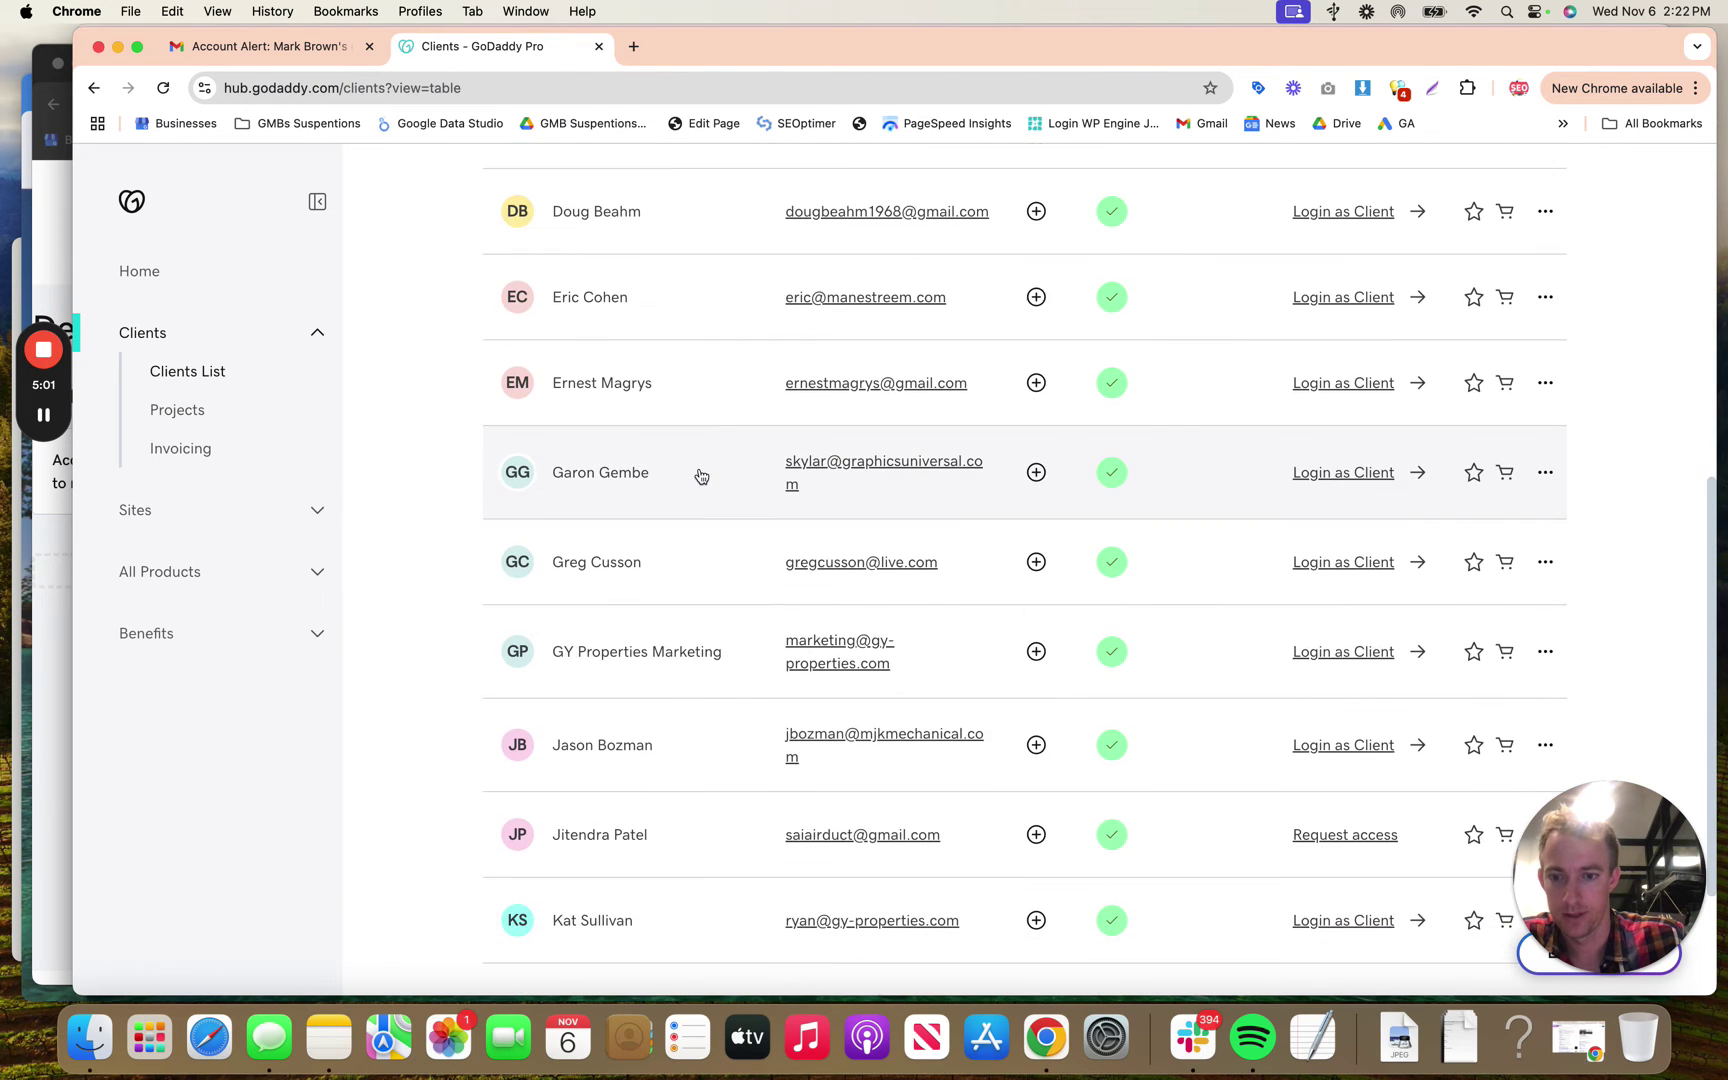
pyautogui.scroll(-2, 699, 476)
pyautogui.scroll(-3, 698, 475)
pyautogui.scroll(5, 698, 476)
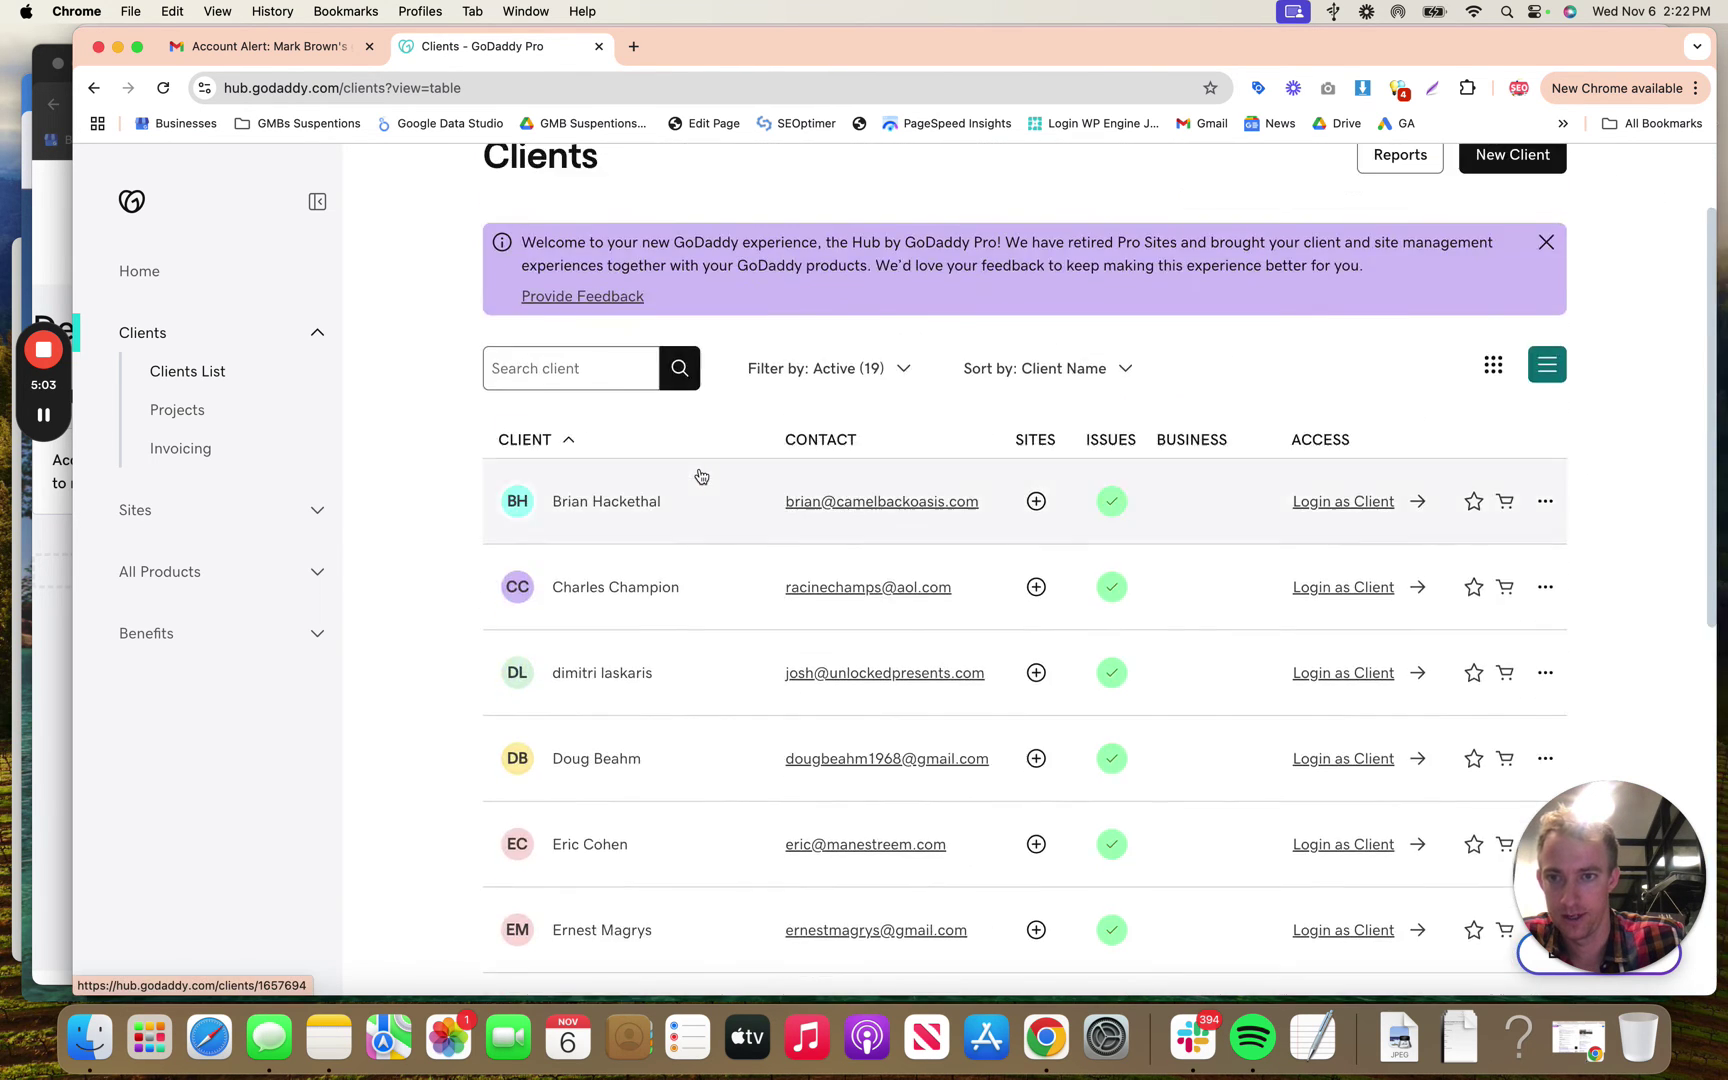
pyautogui.scroll(-5, 698, 476)
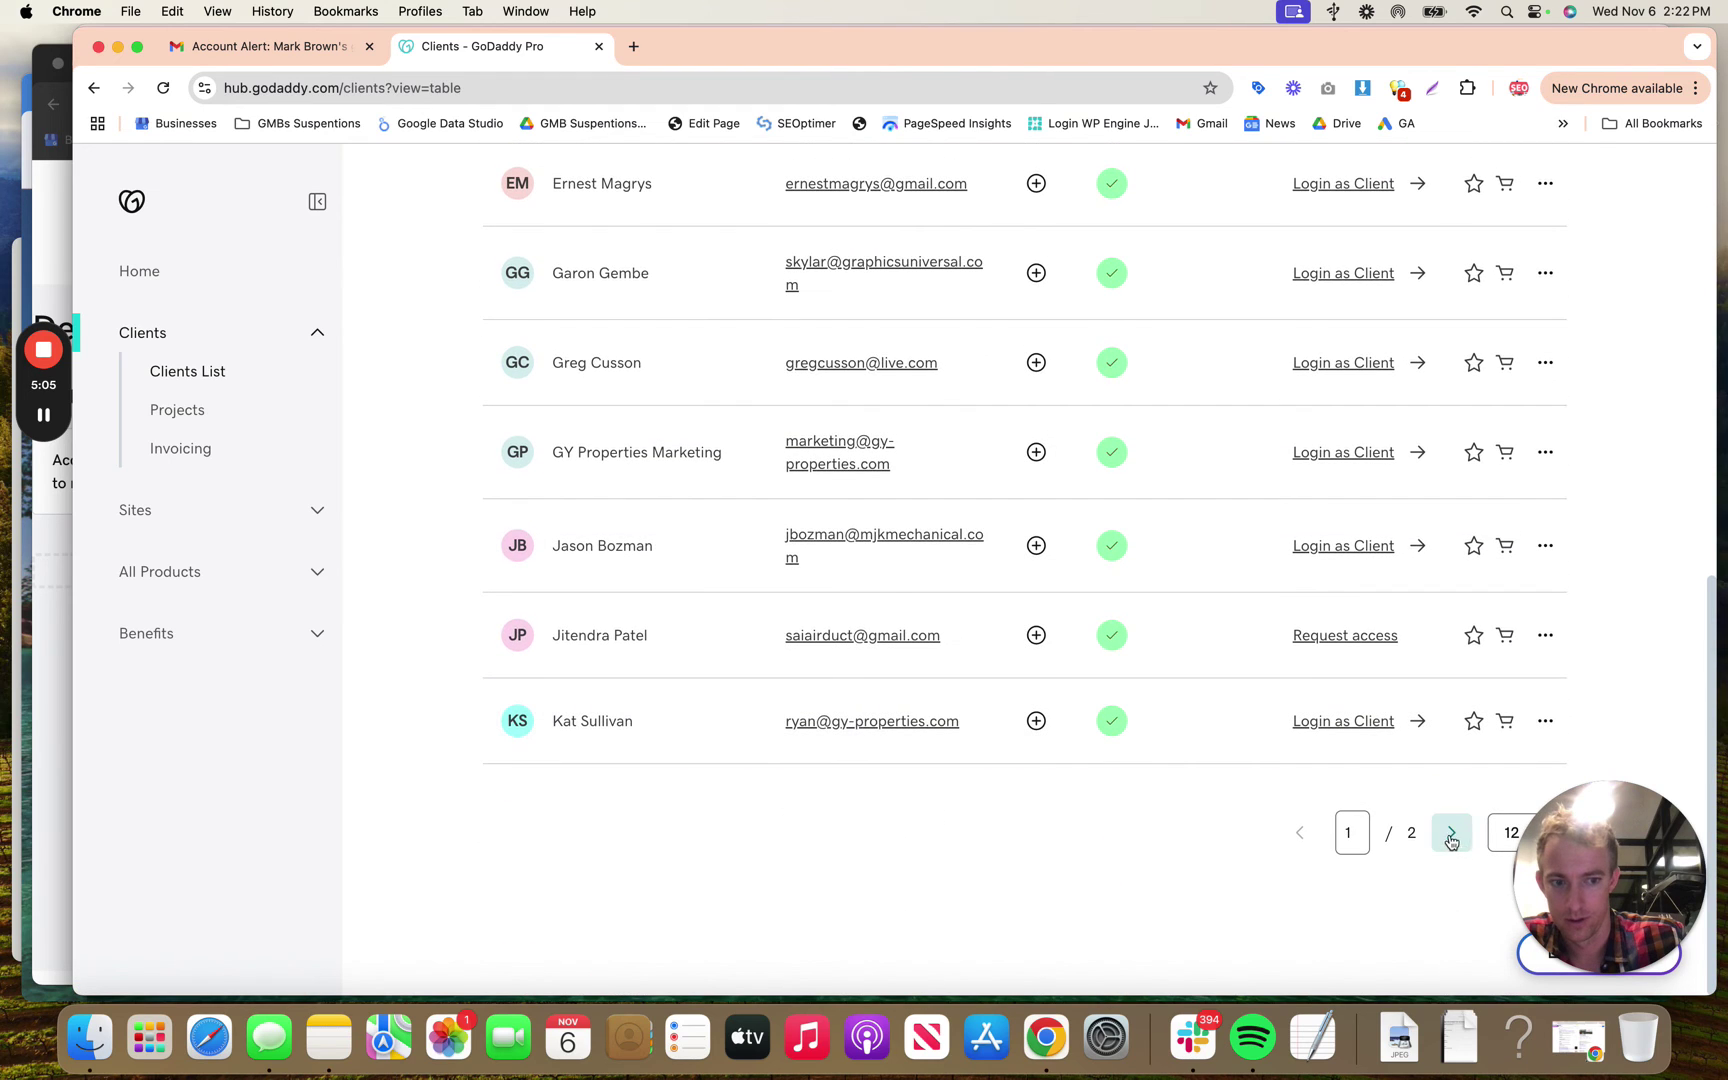
pyautogui.click(1450, 833)
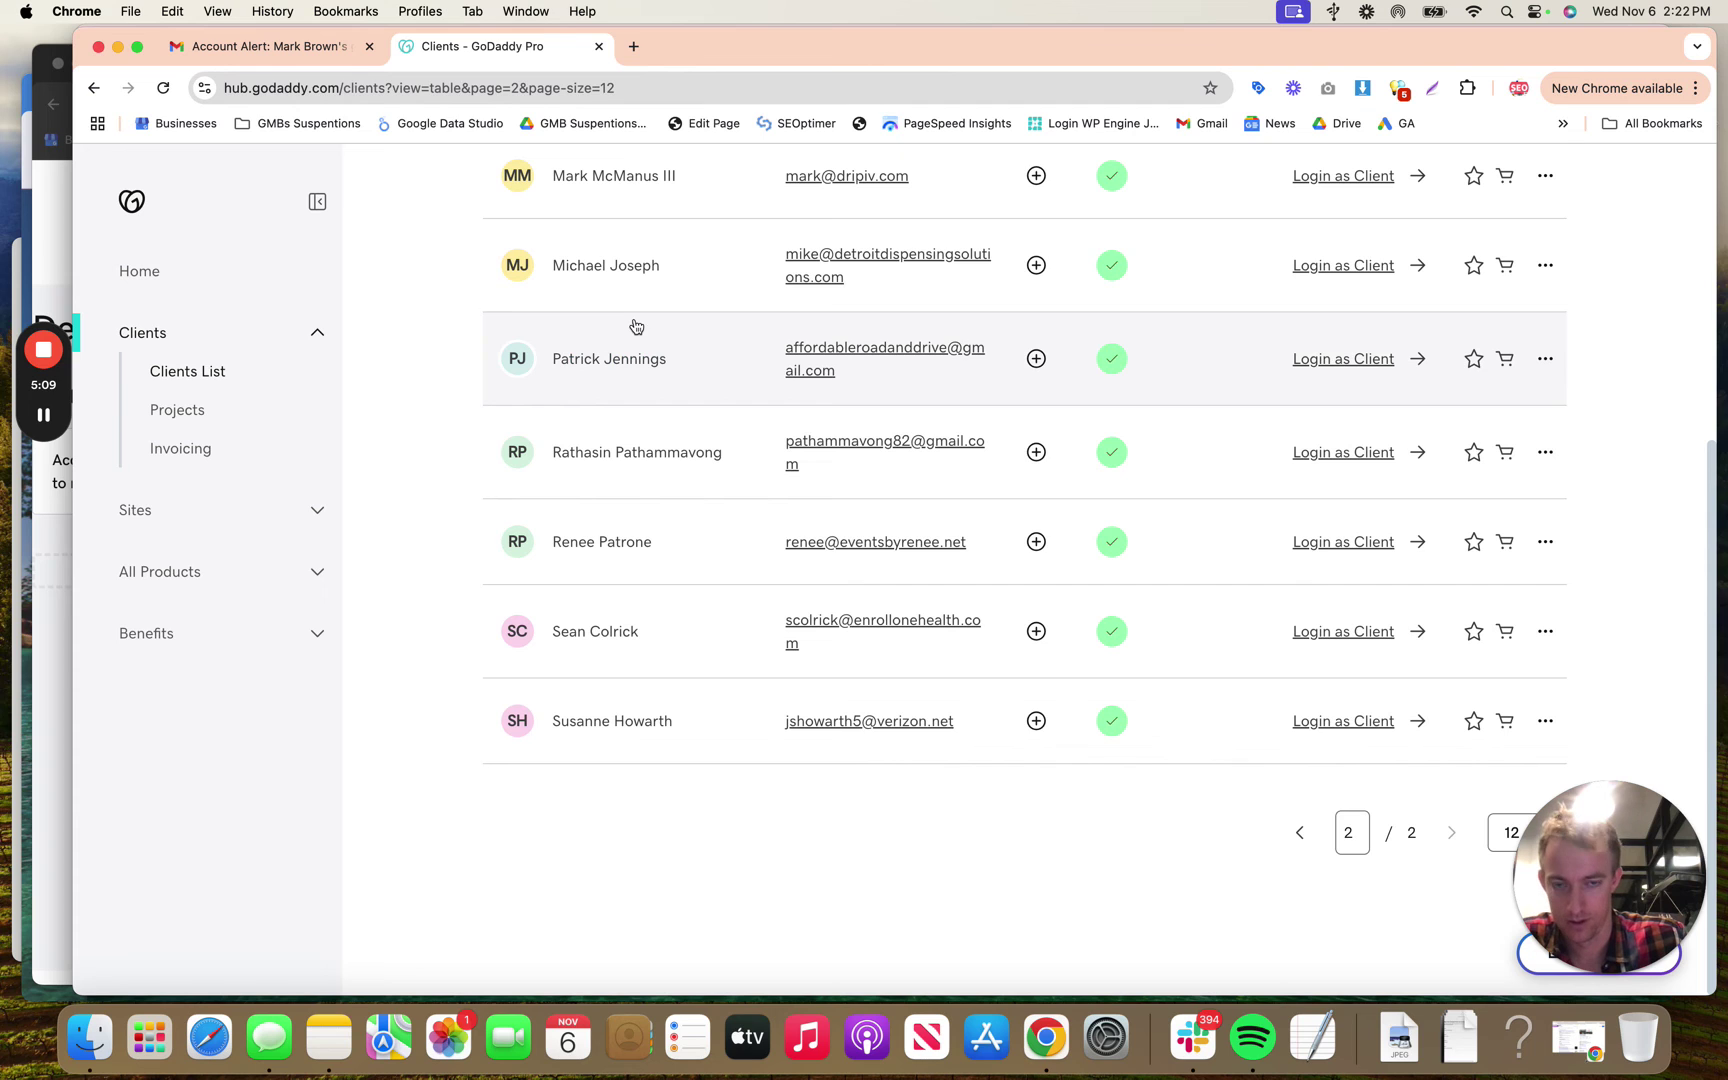
pyautogui.scroll(2, 635, 326)
pyautogui.scroll(3, 634, 326)
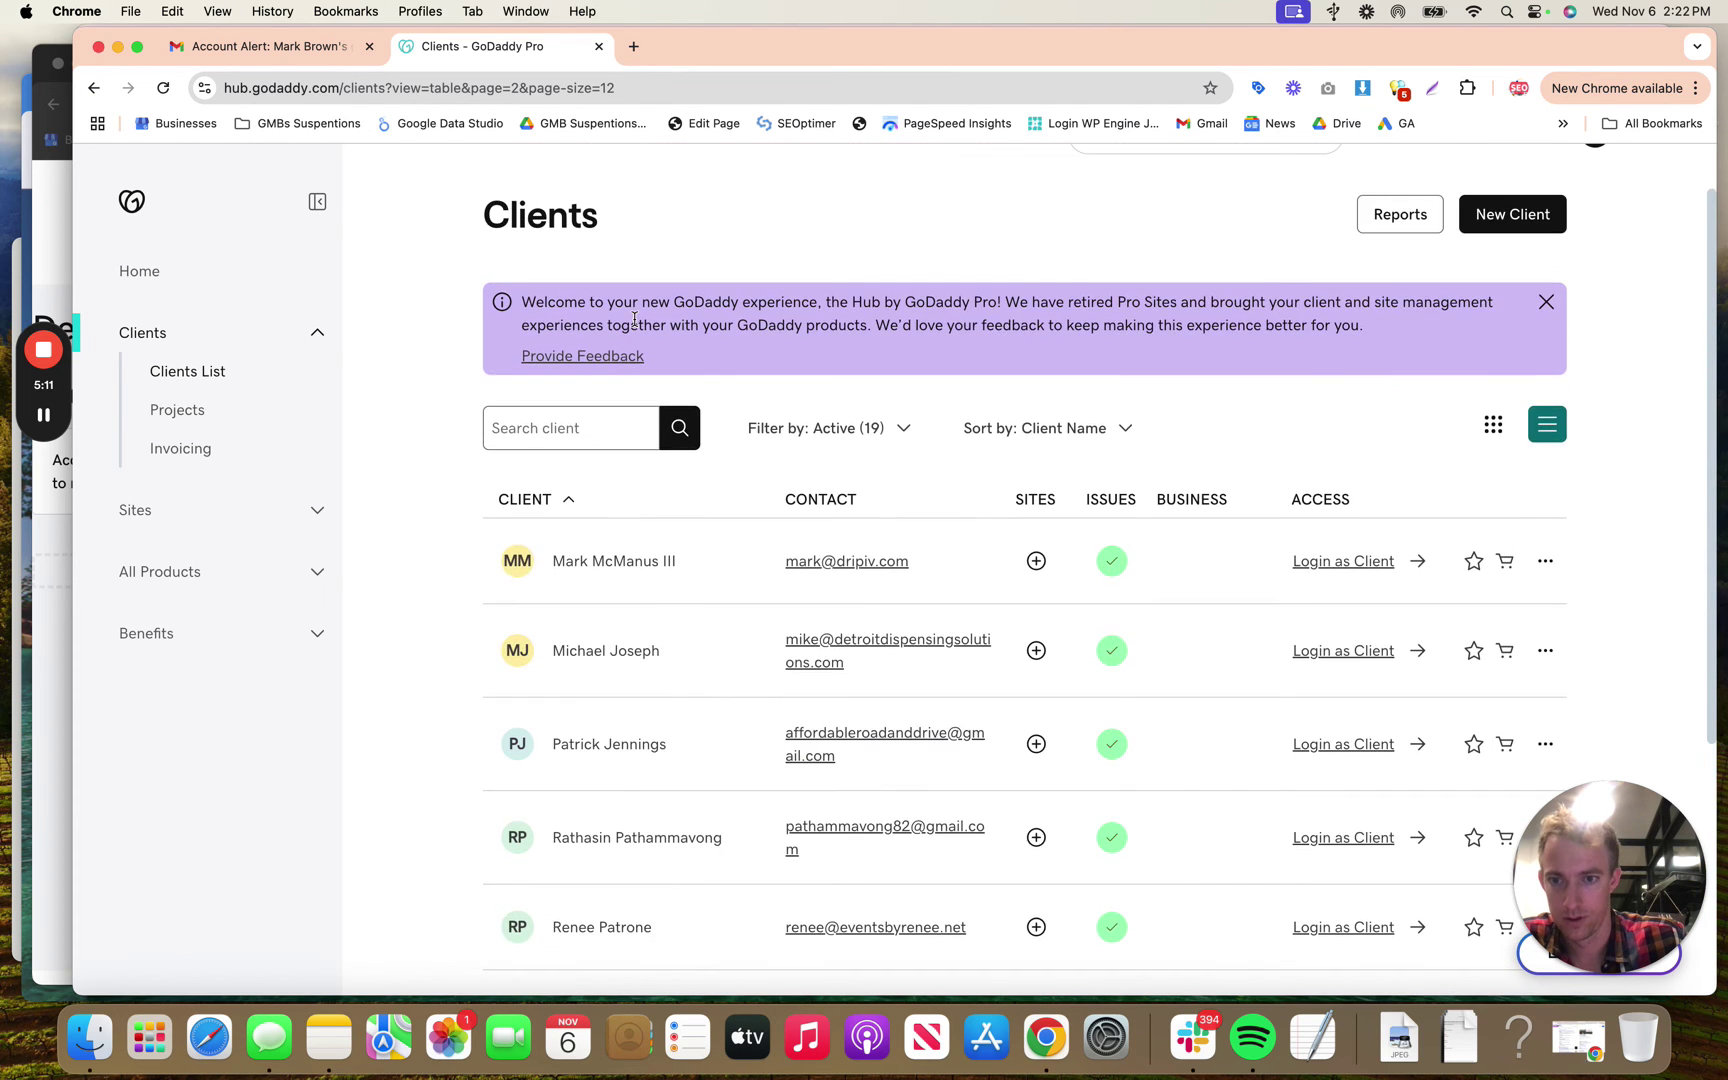
pyautogui.scroll(-2, 634, 326)
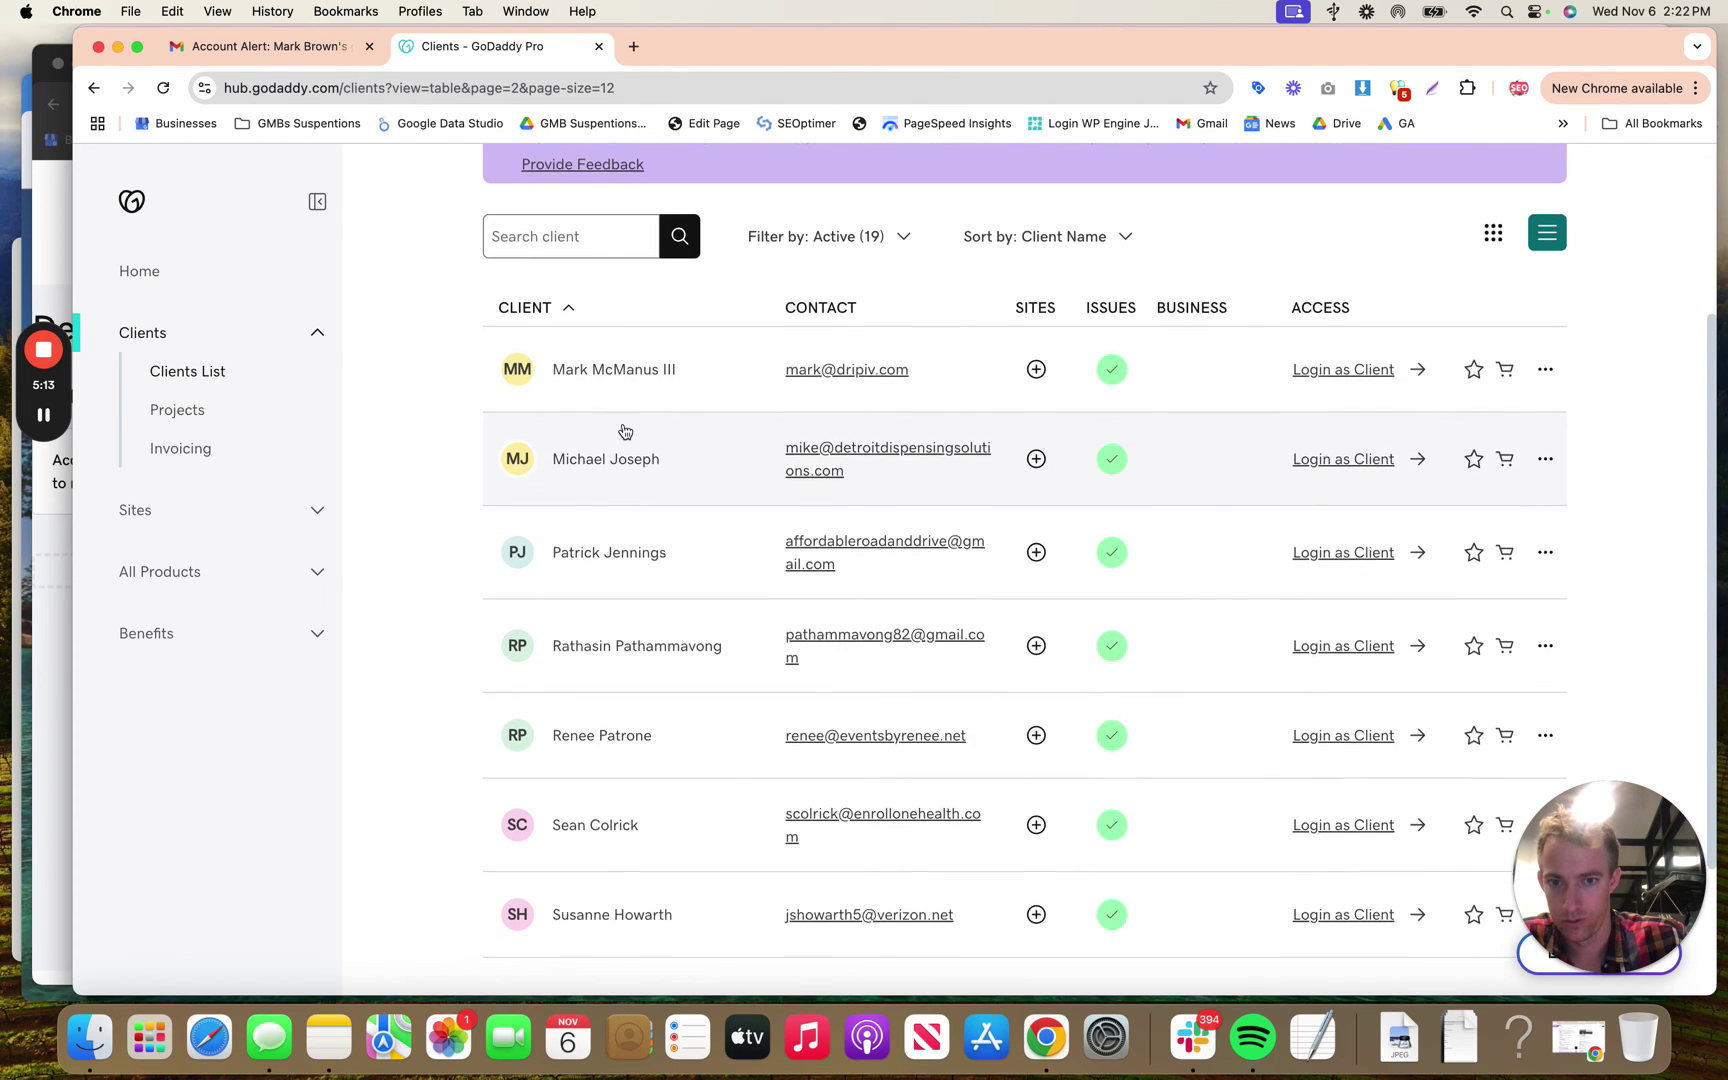
pyautogui.scroll(-1, 626, 428)
pyautogui.scroll(-1, 625, 431)
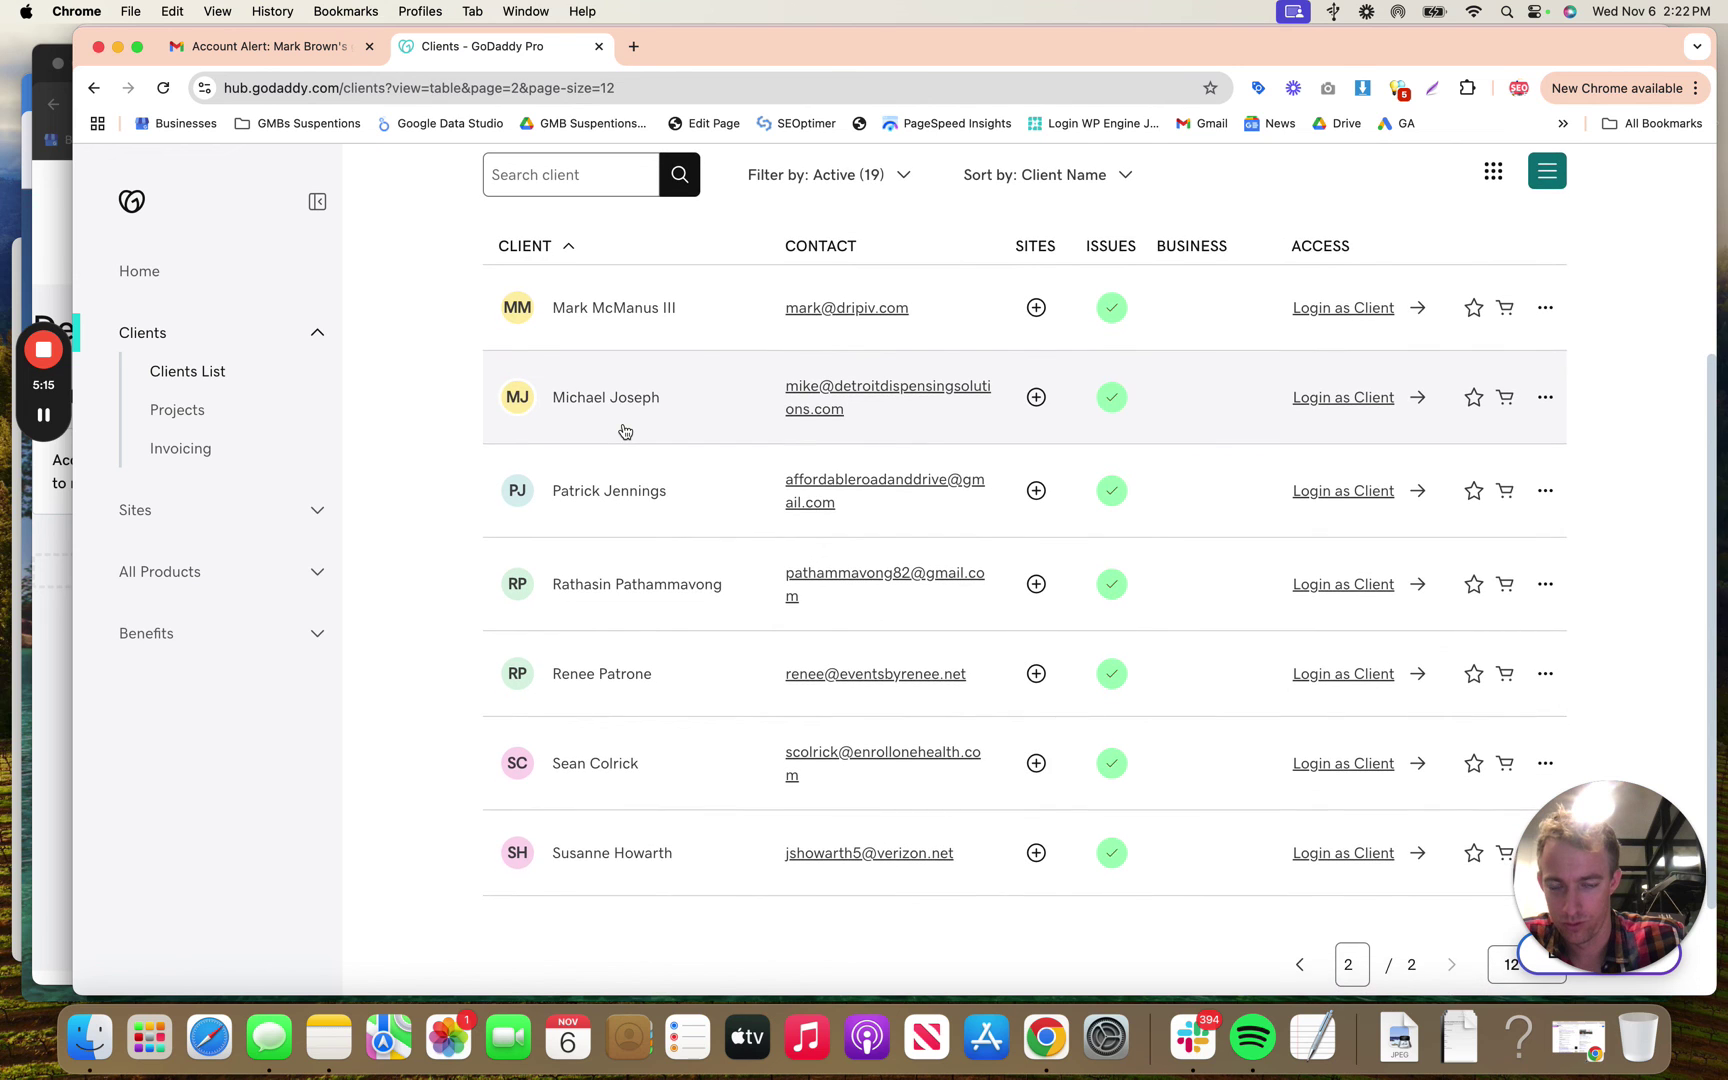
pyautogui.scroll(-1, 625, 431)
pyautogui.scroll(-1, 625, 430)
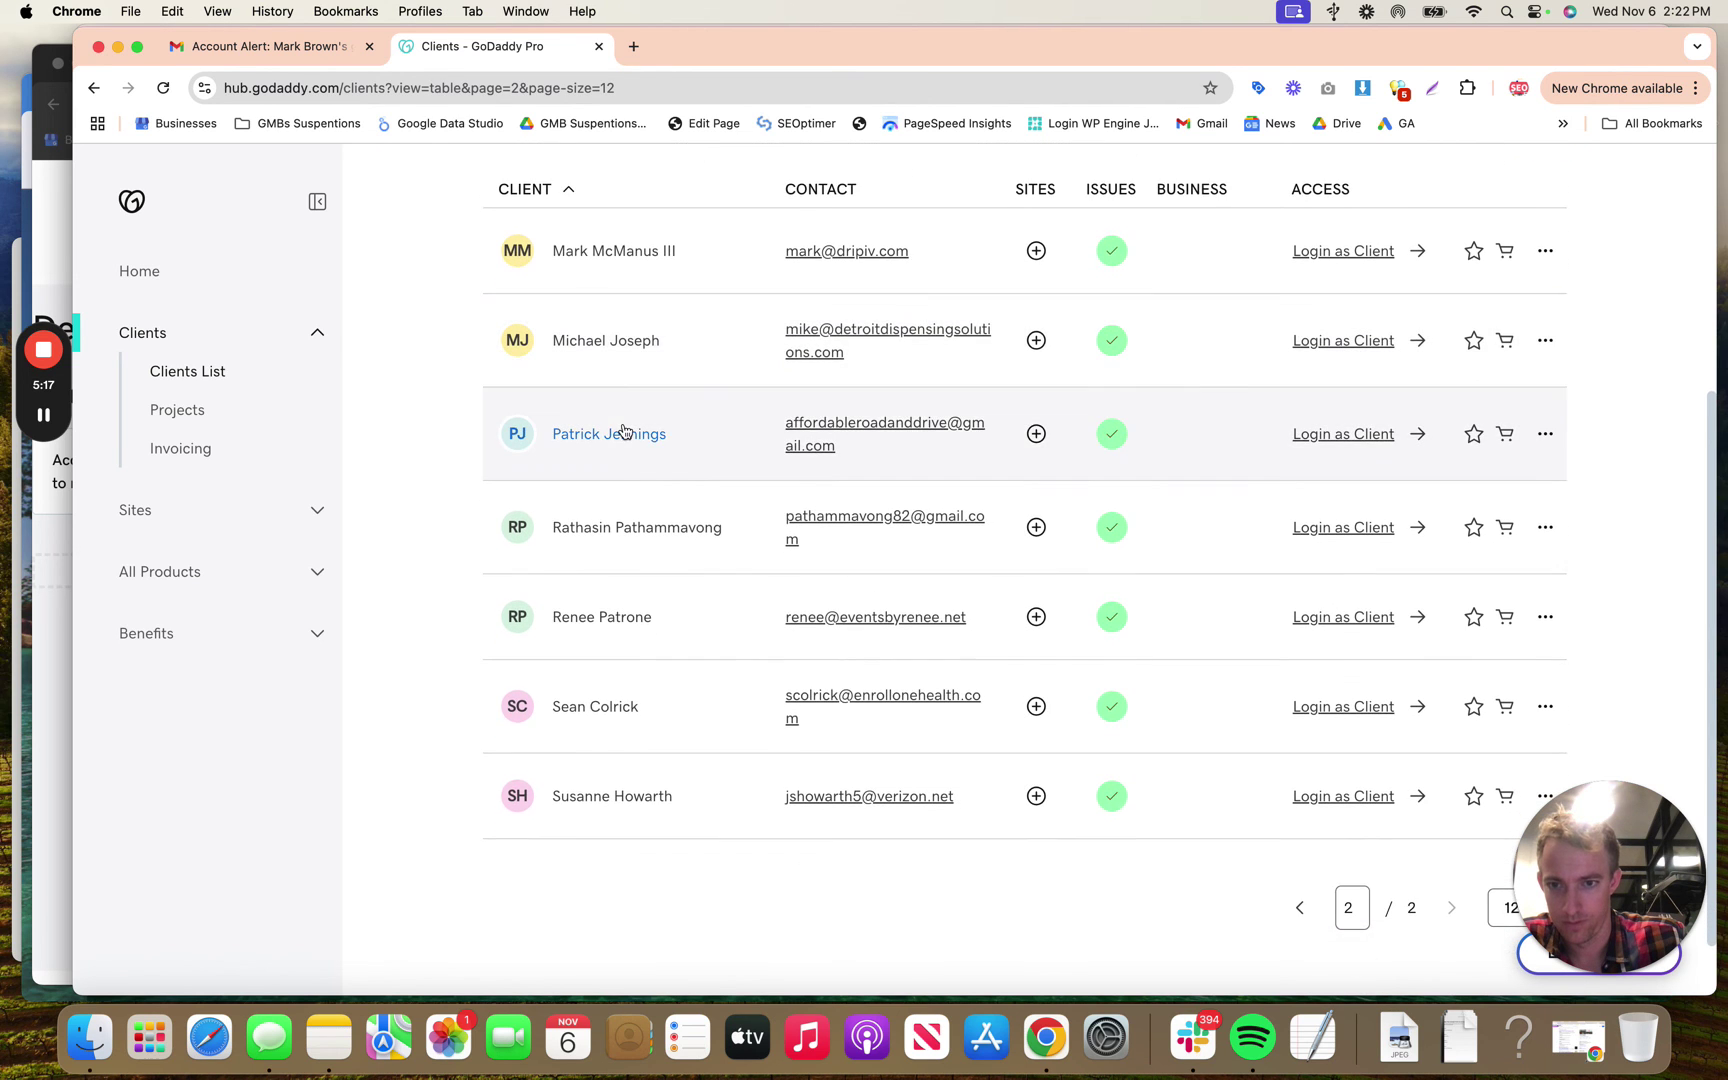
pyautogui.scroll(3, 626, 430)
pyautogui.scroll(-1, 626, 431)
pyautogui.scroll(-3, 625, 431)
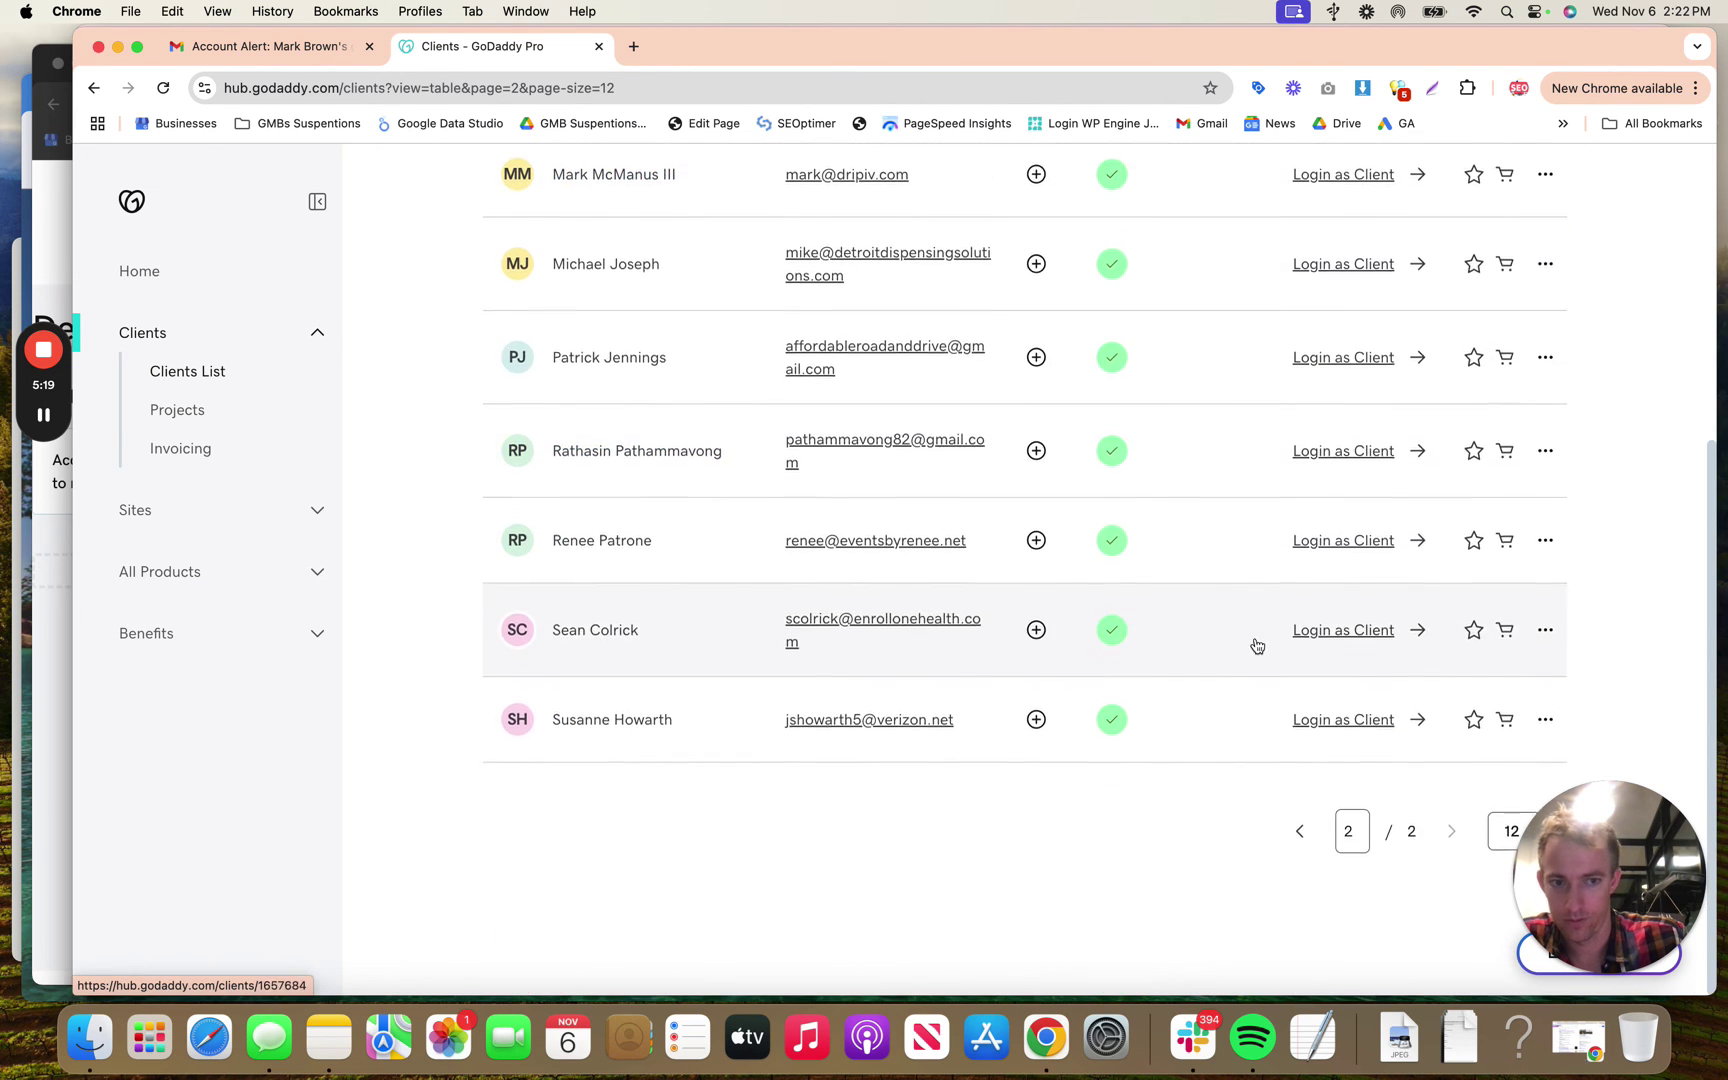
pyautogui.click(1300, 832)
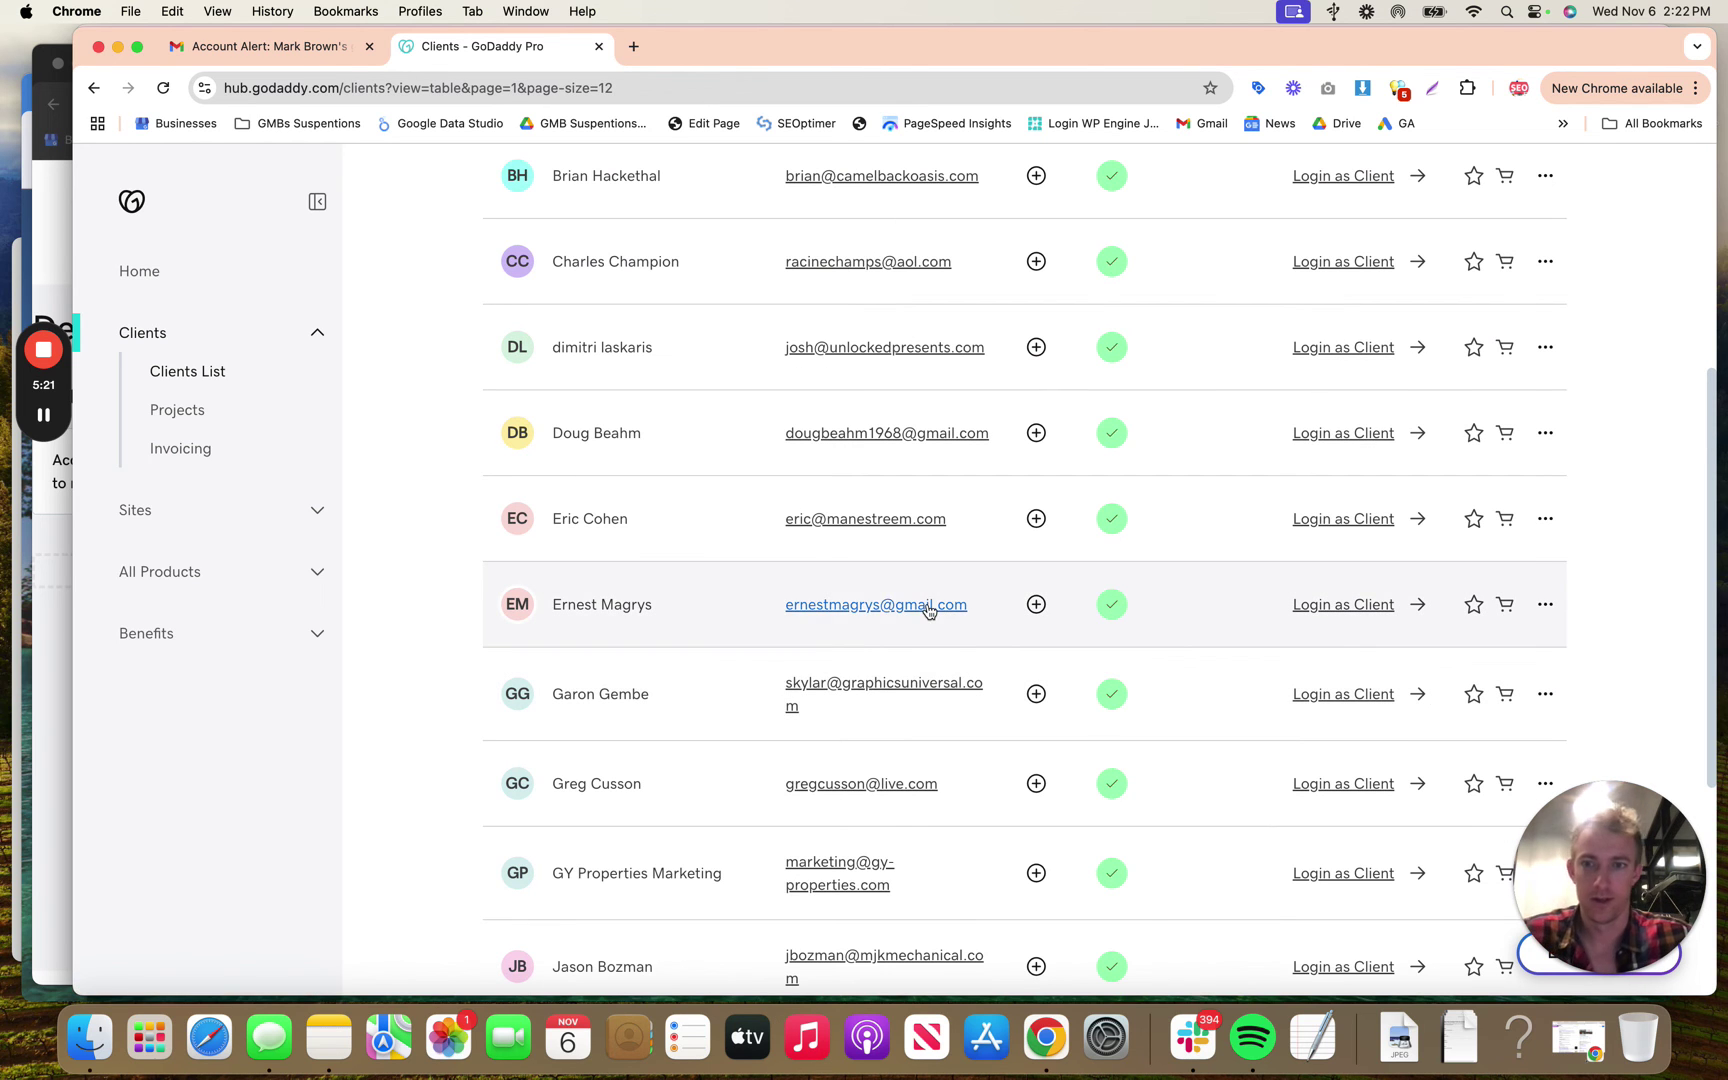
pyautogui.scroll(1, 700, 588)
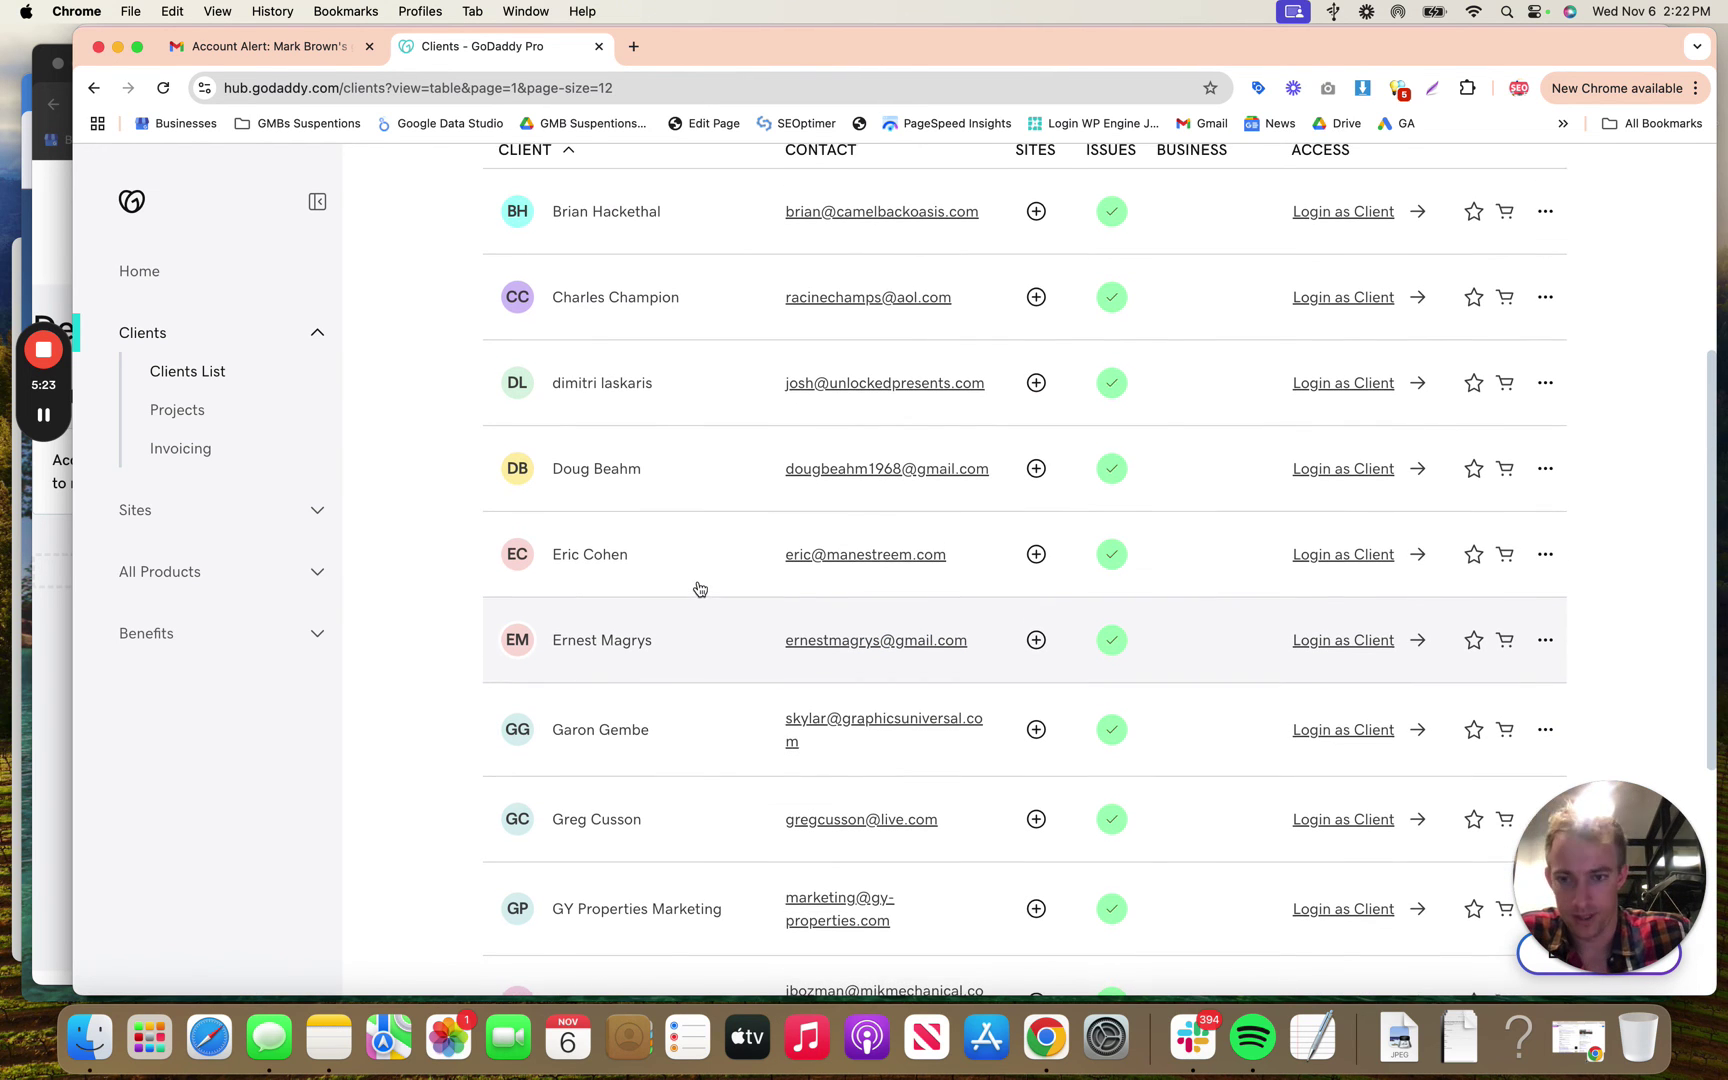
pyautogui.scroll(-2, 699, 589)
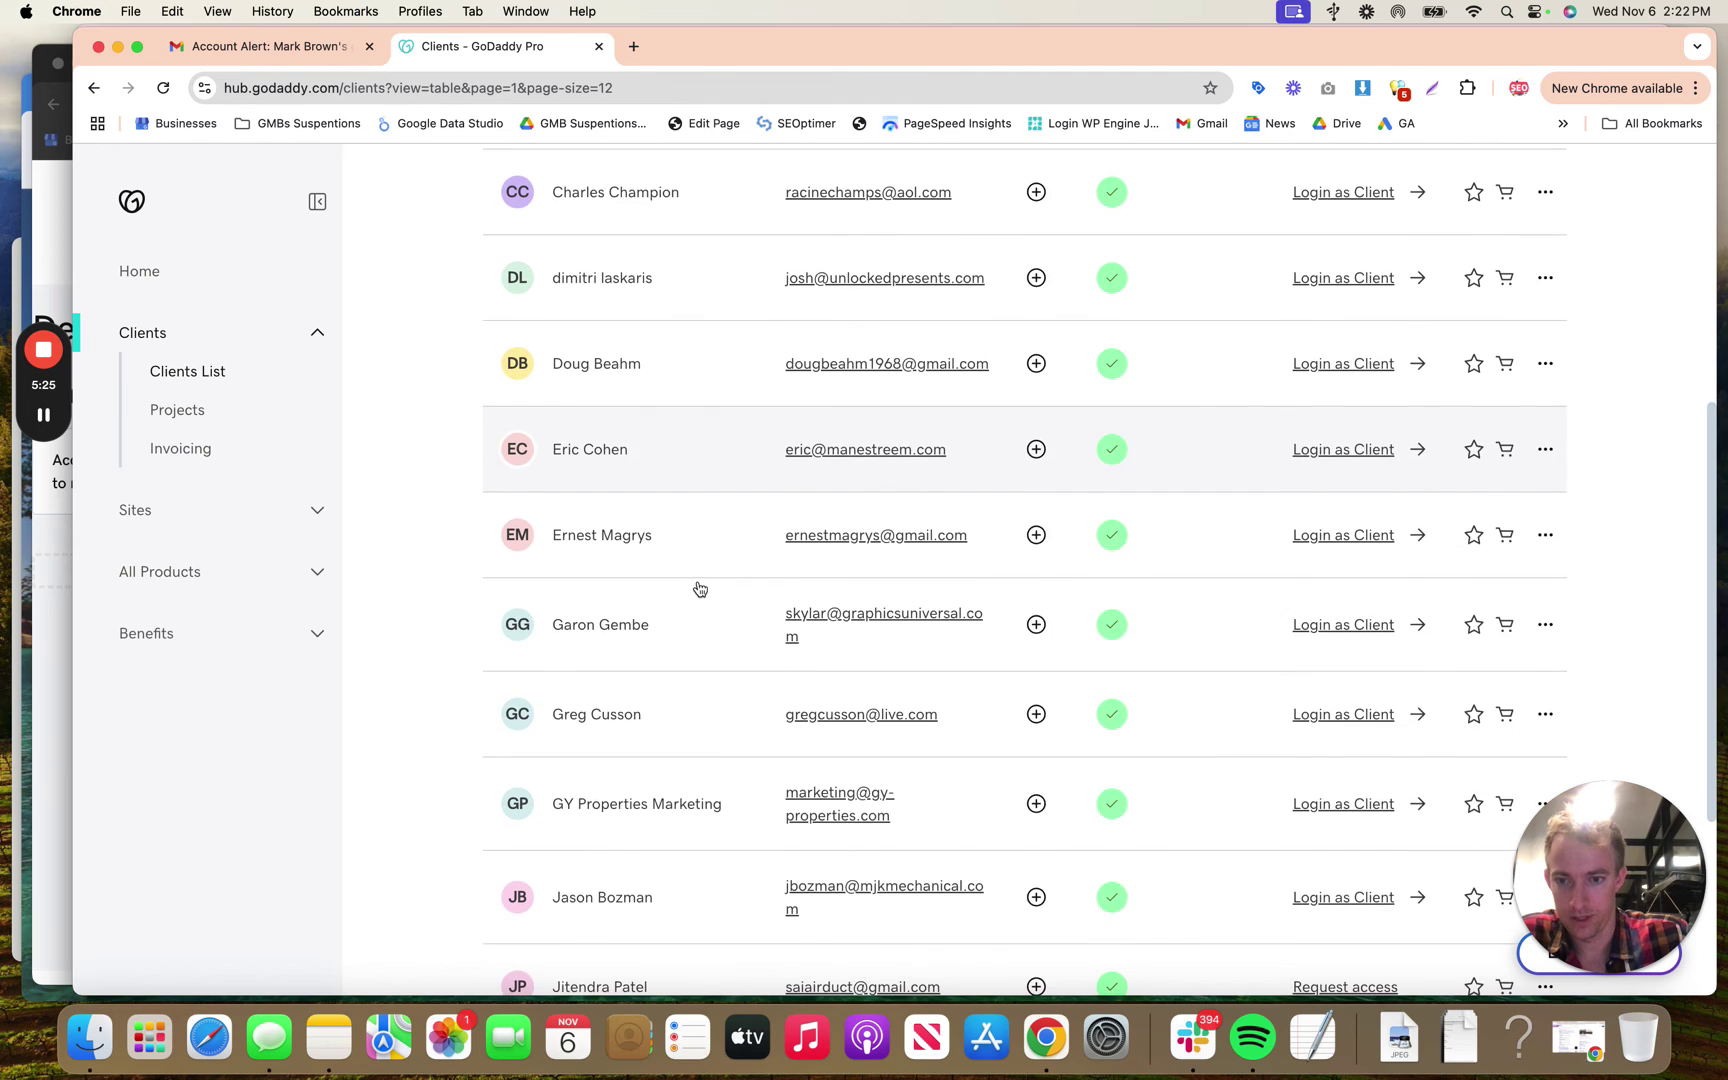
pyautogui.scroll(-2, 699, 588)
pyautogui.scroll(-2, 699, 589)
pyautogui.scroll(-3, 700, 589)
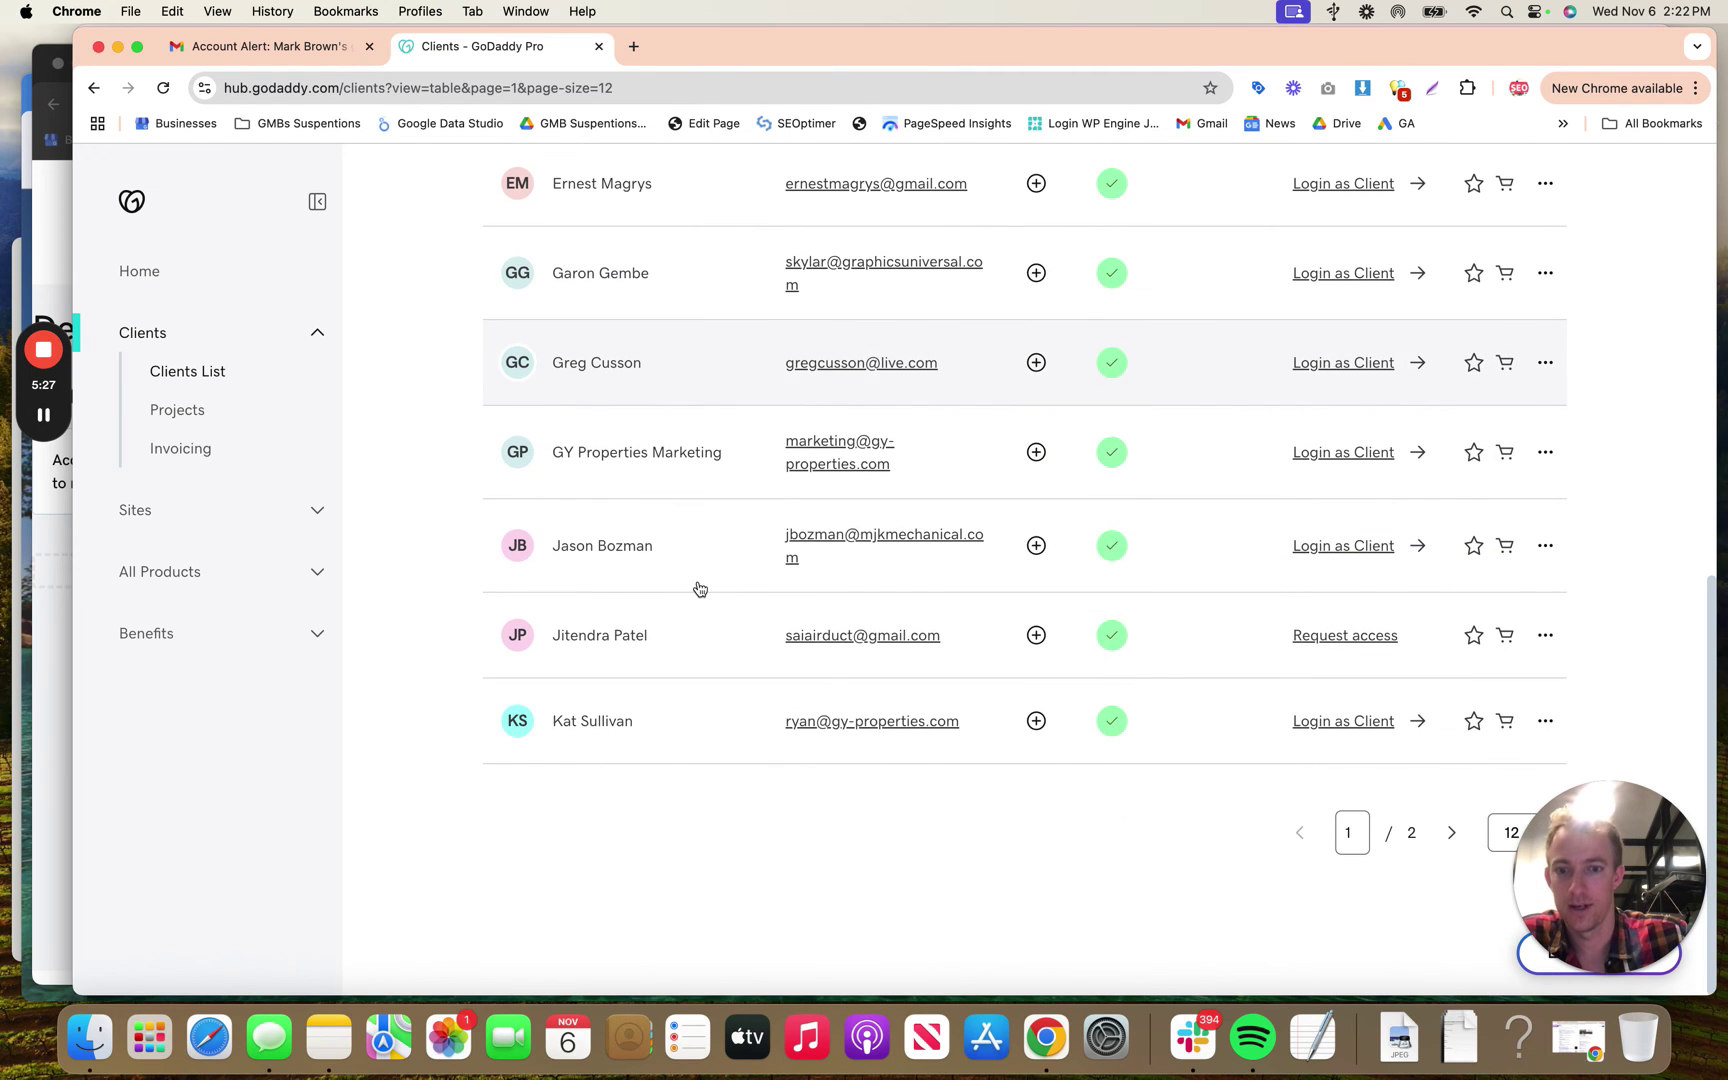
pyautogui.scroll(10, 492, 513)
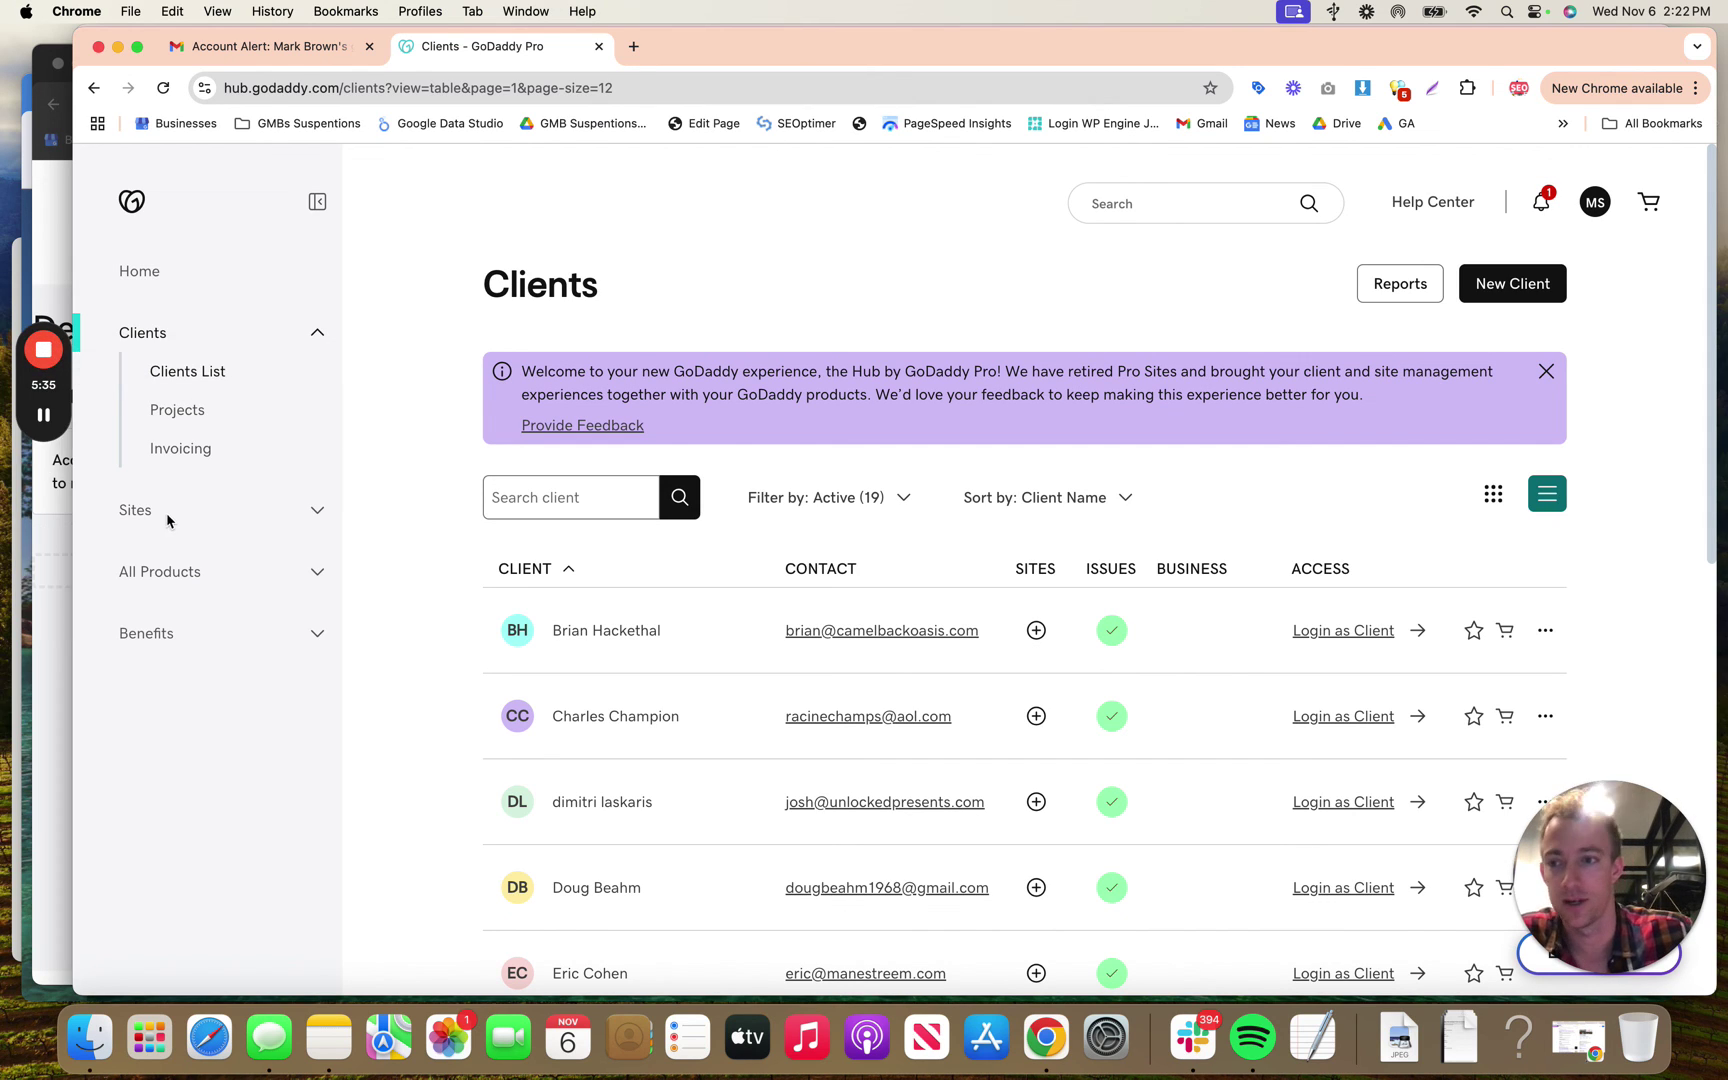
pyautogui.click(313, 511)
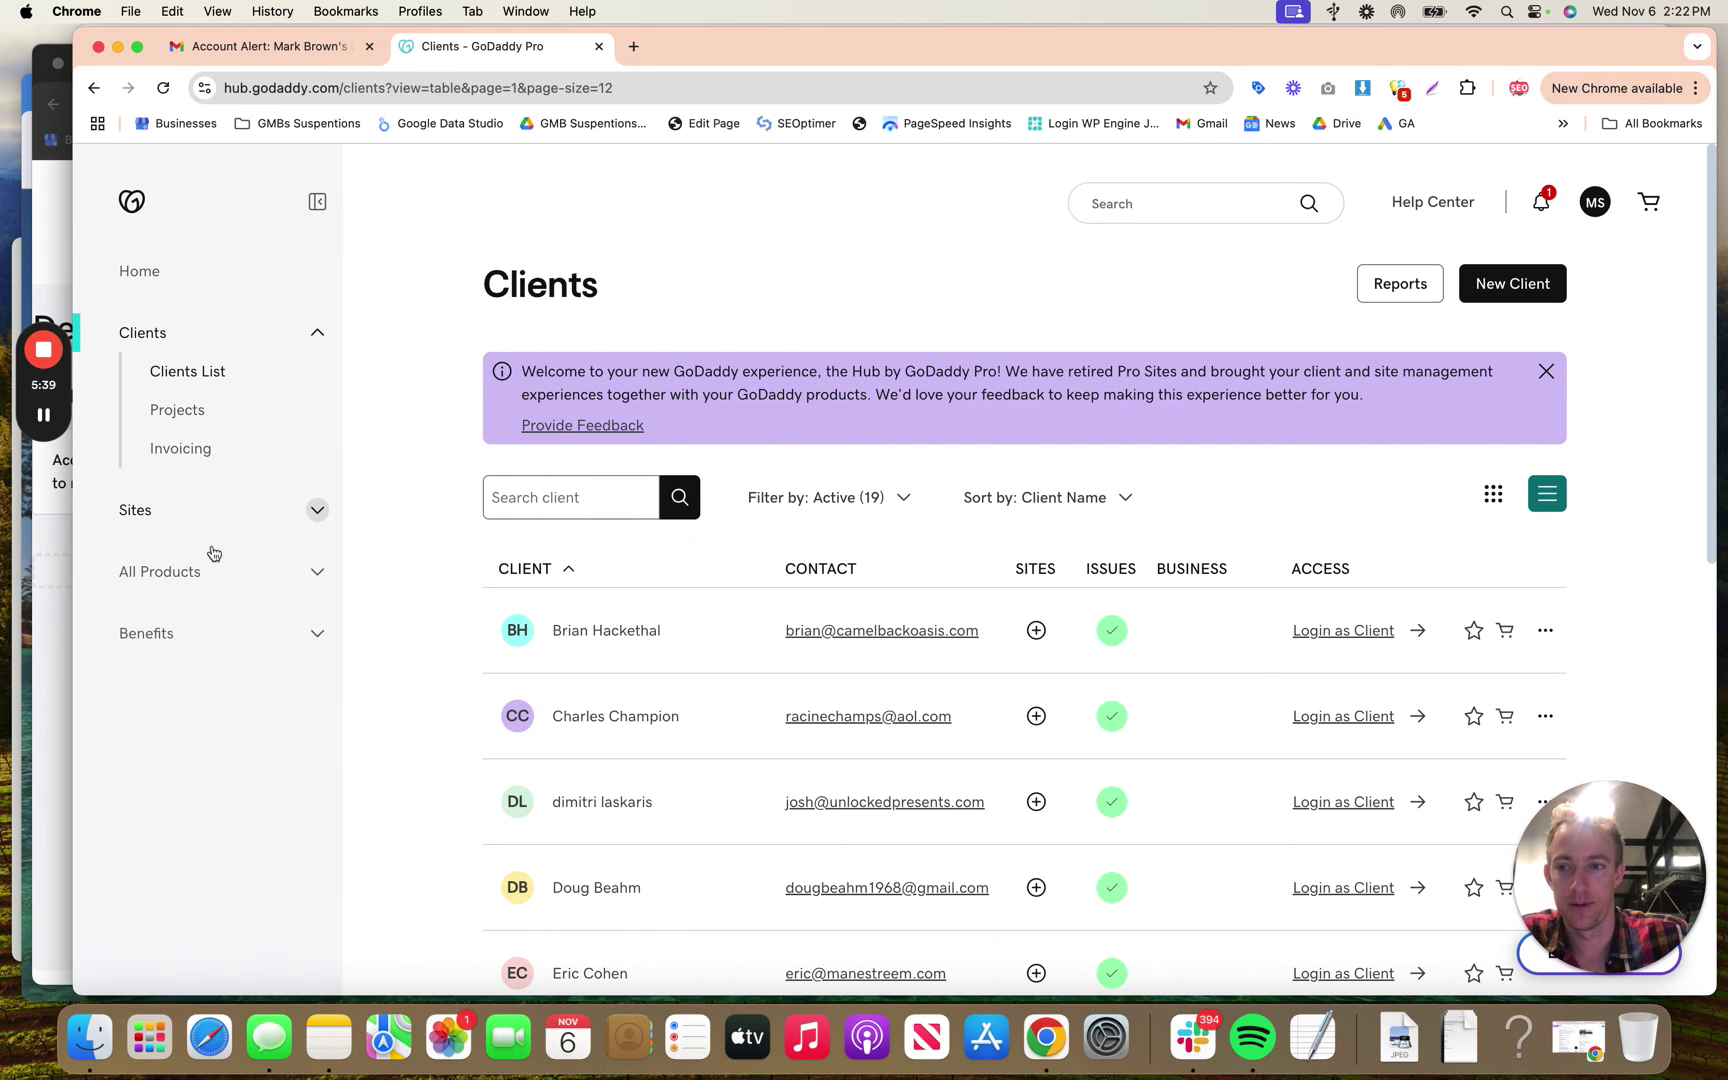
pyautogui.click(321, 511)
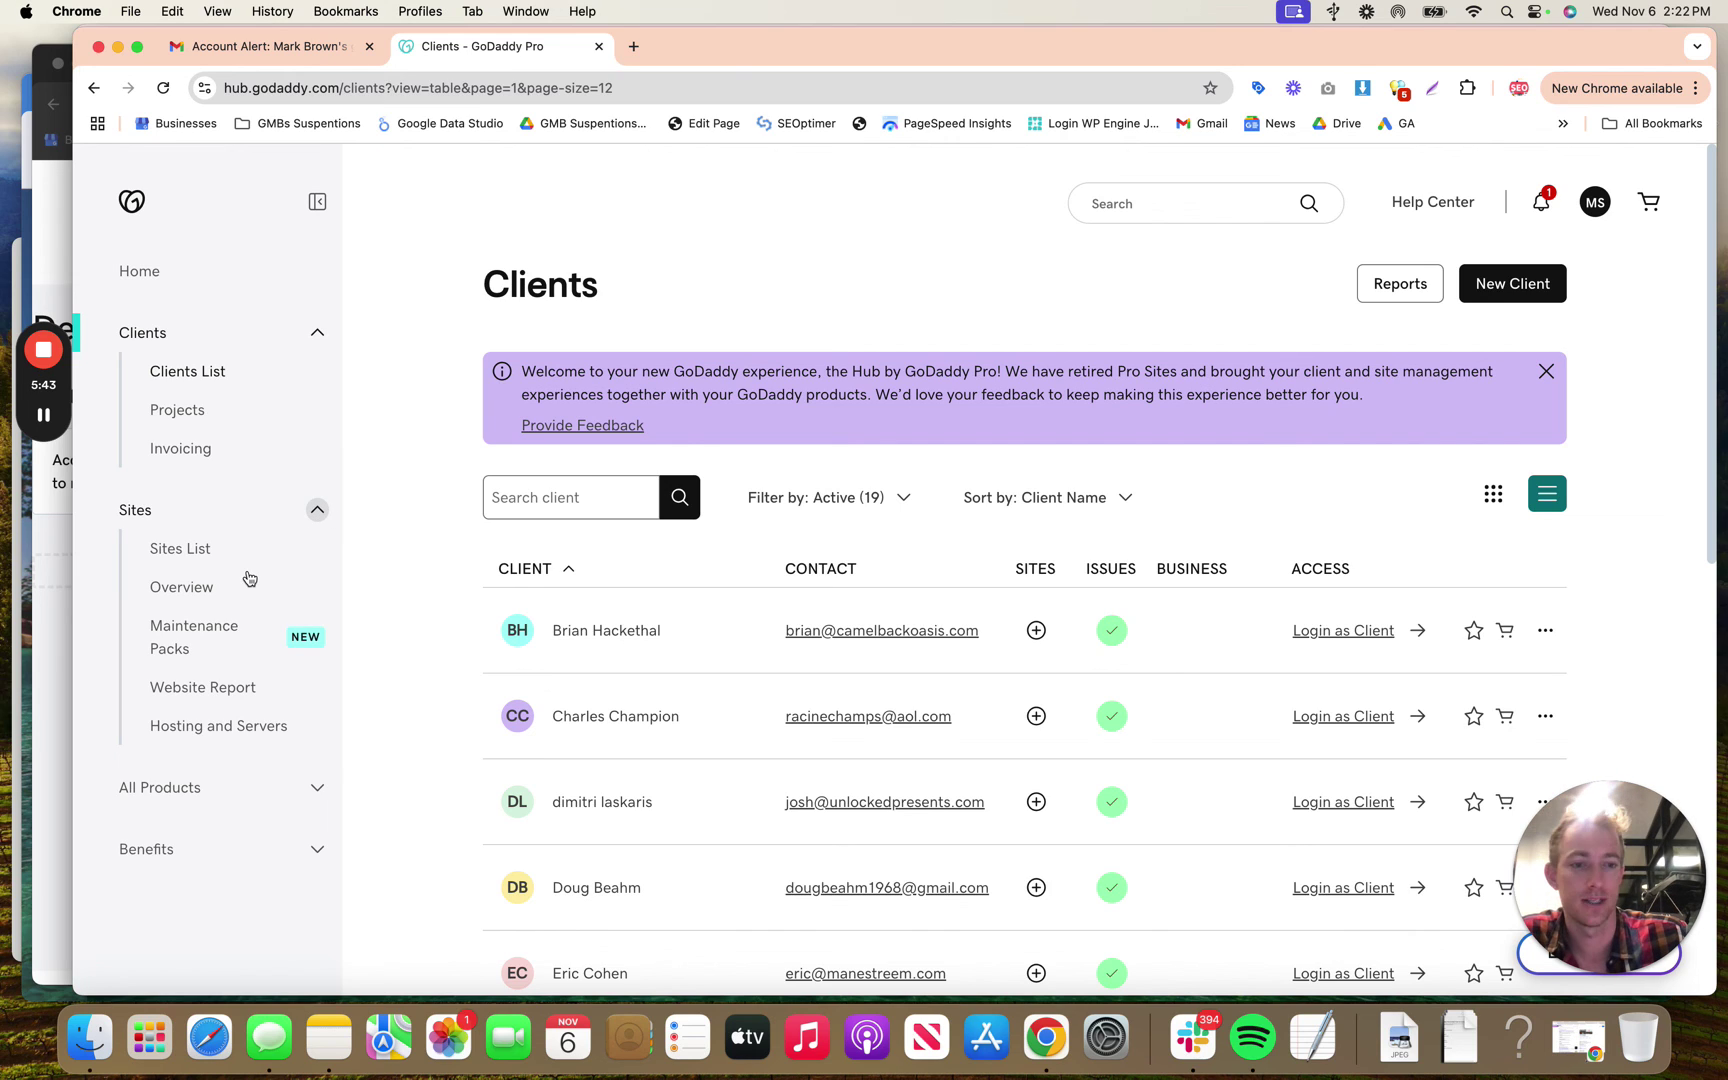